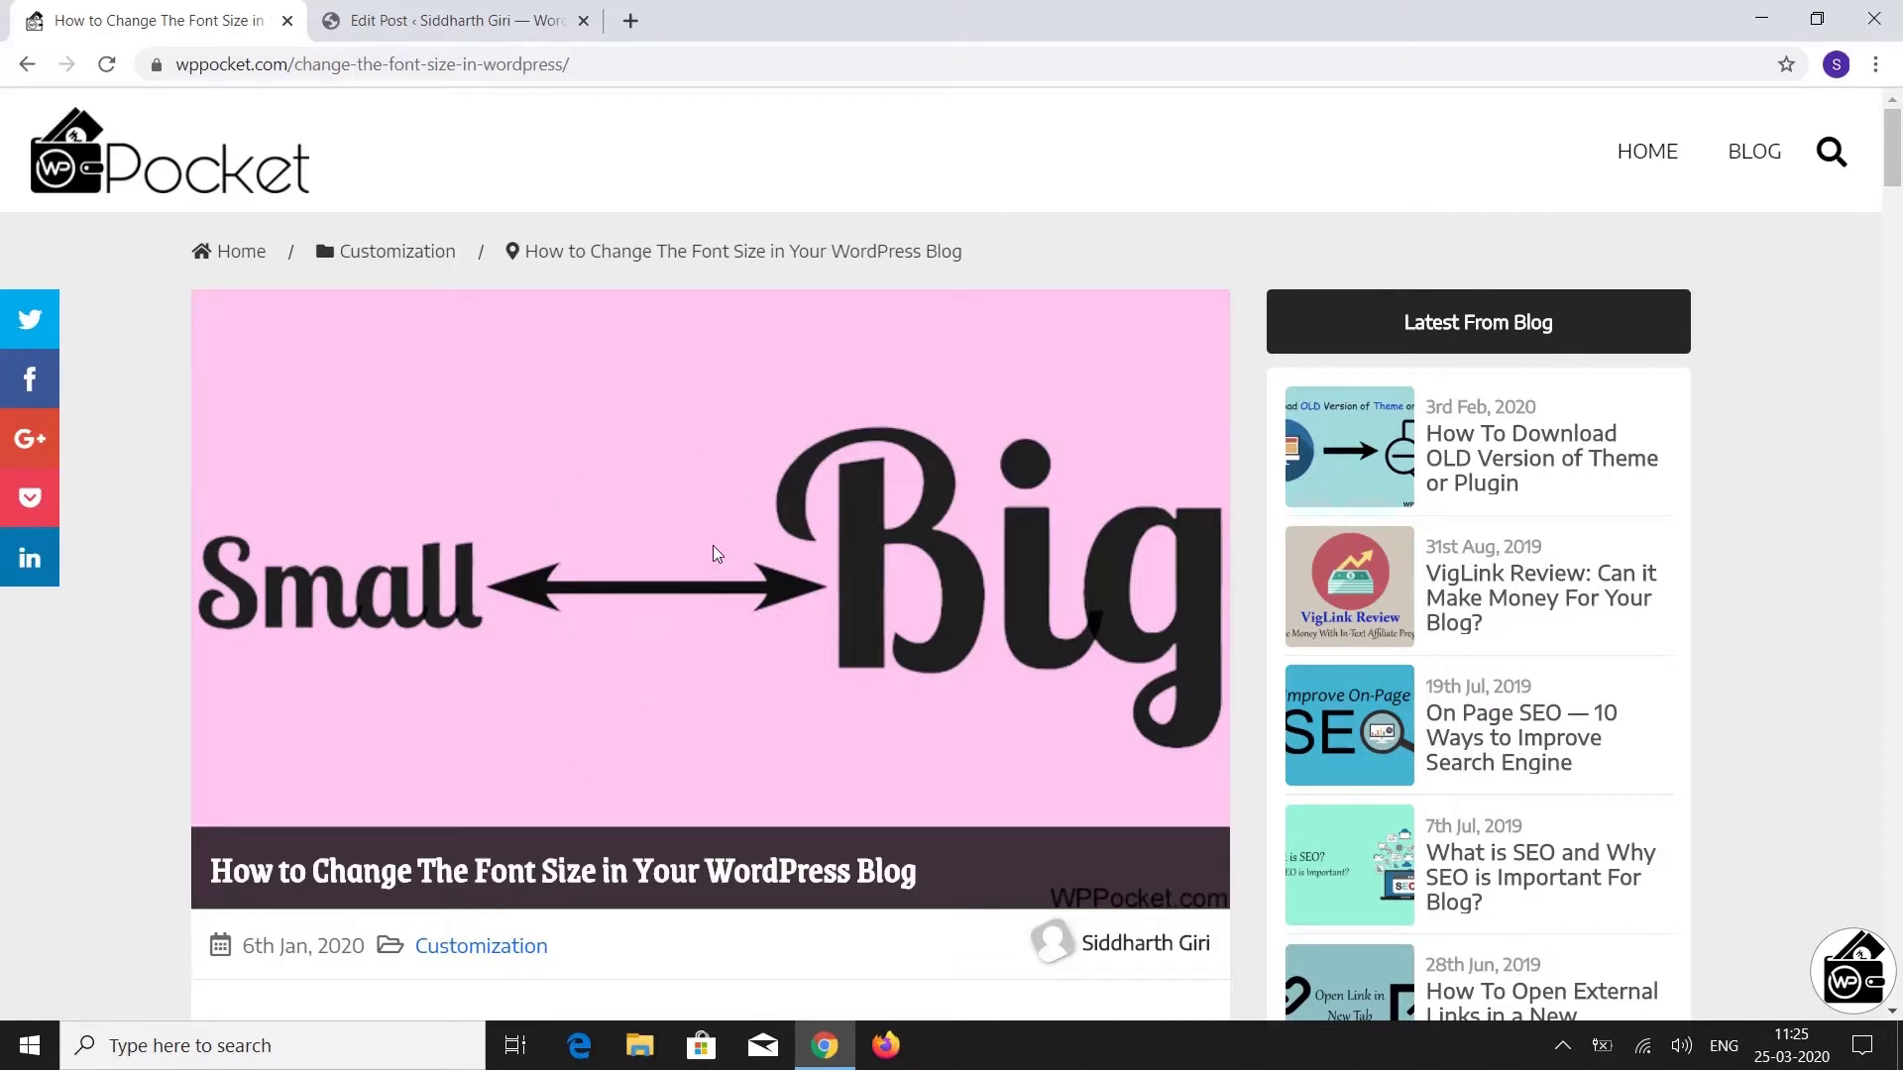
Switch to the WordPress post editor and view the preset font size options for the opening paragraph block
click(434, 7)
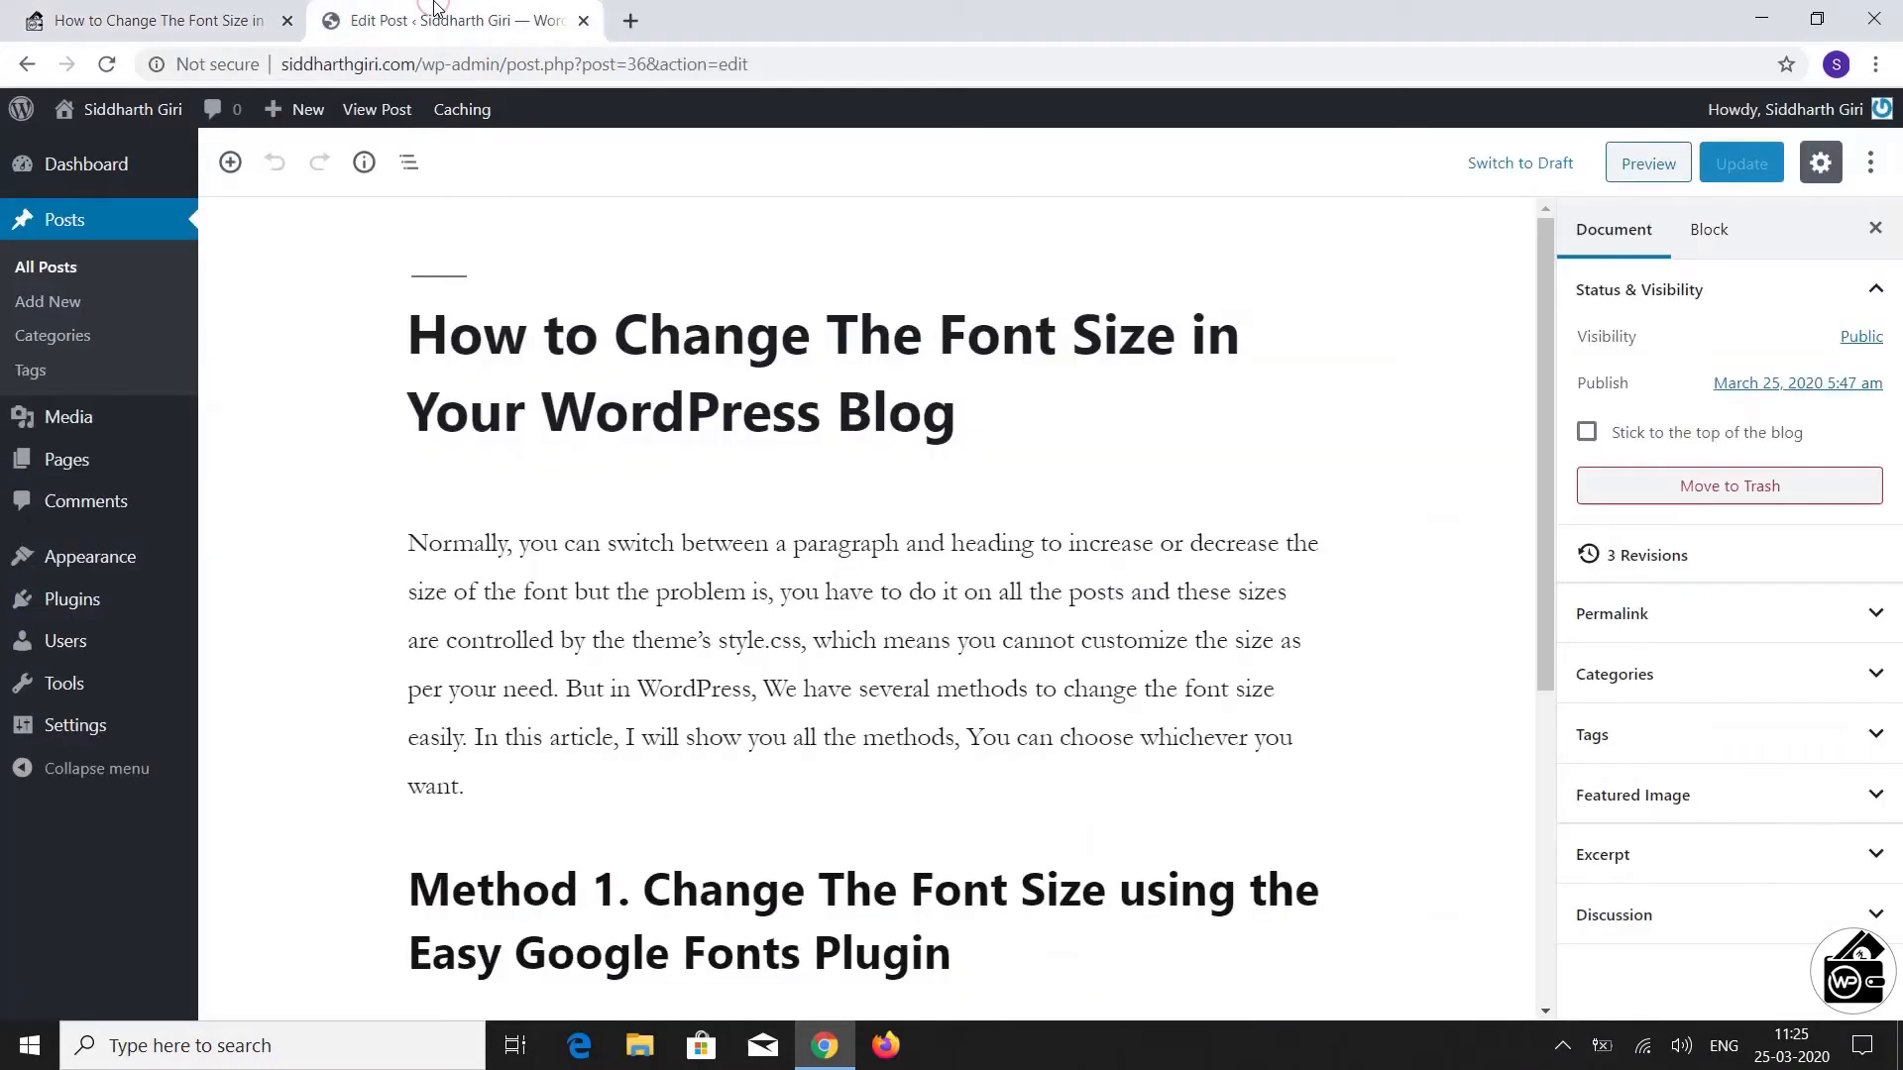
click(720, 592)
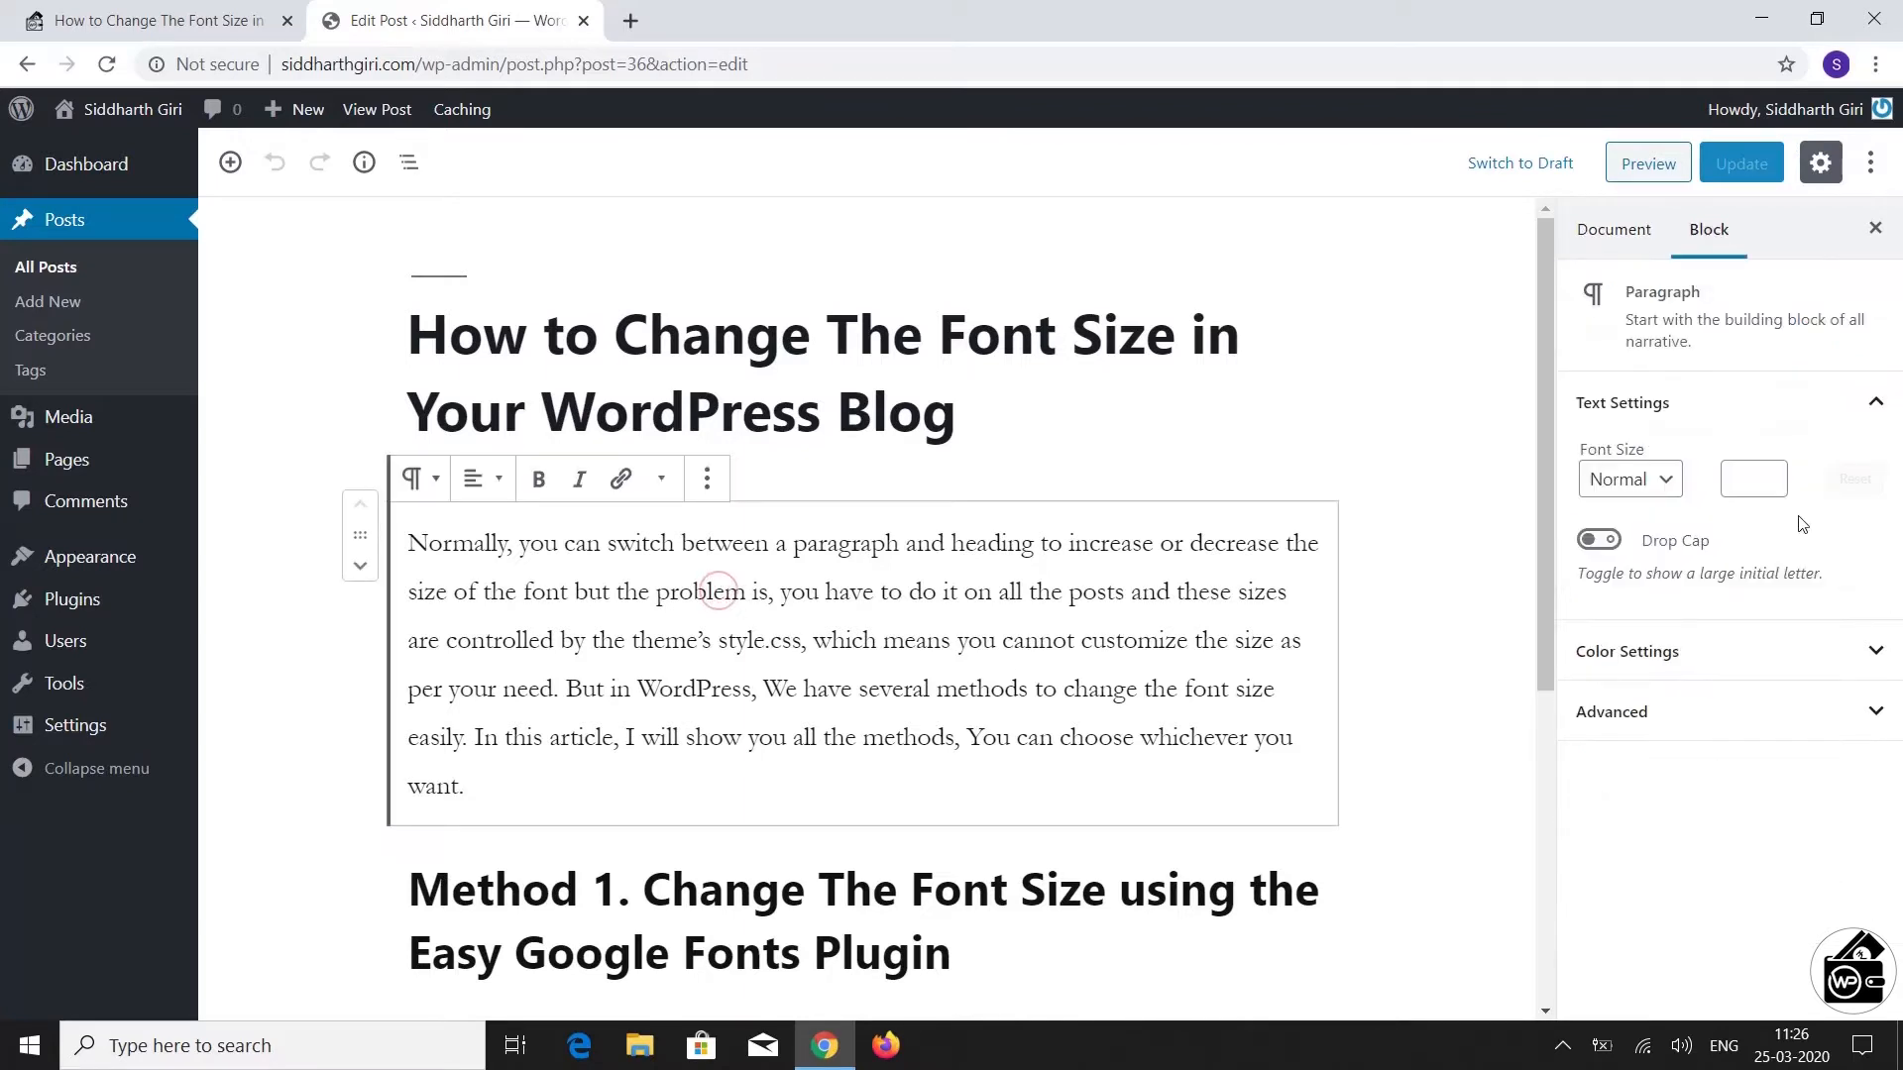
click(1665, 486)
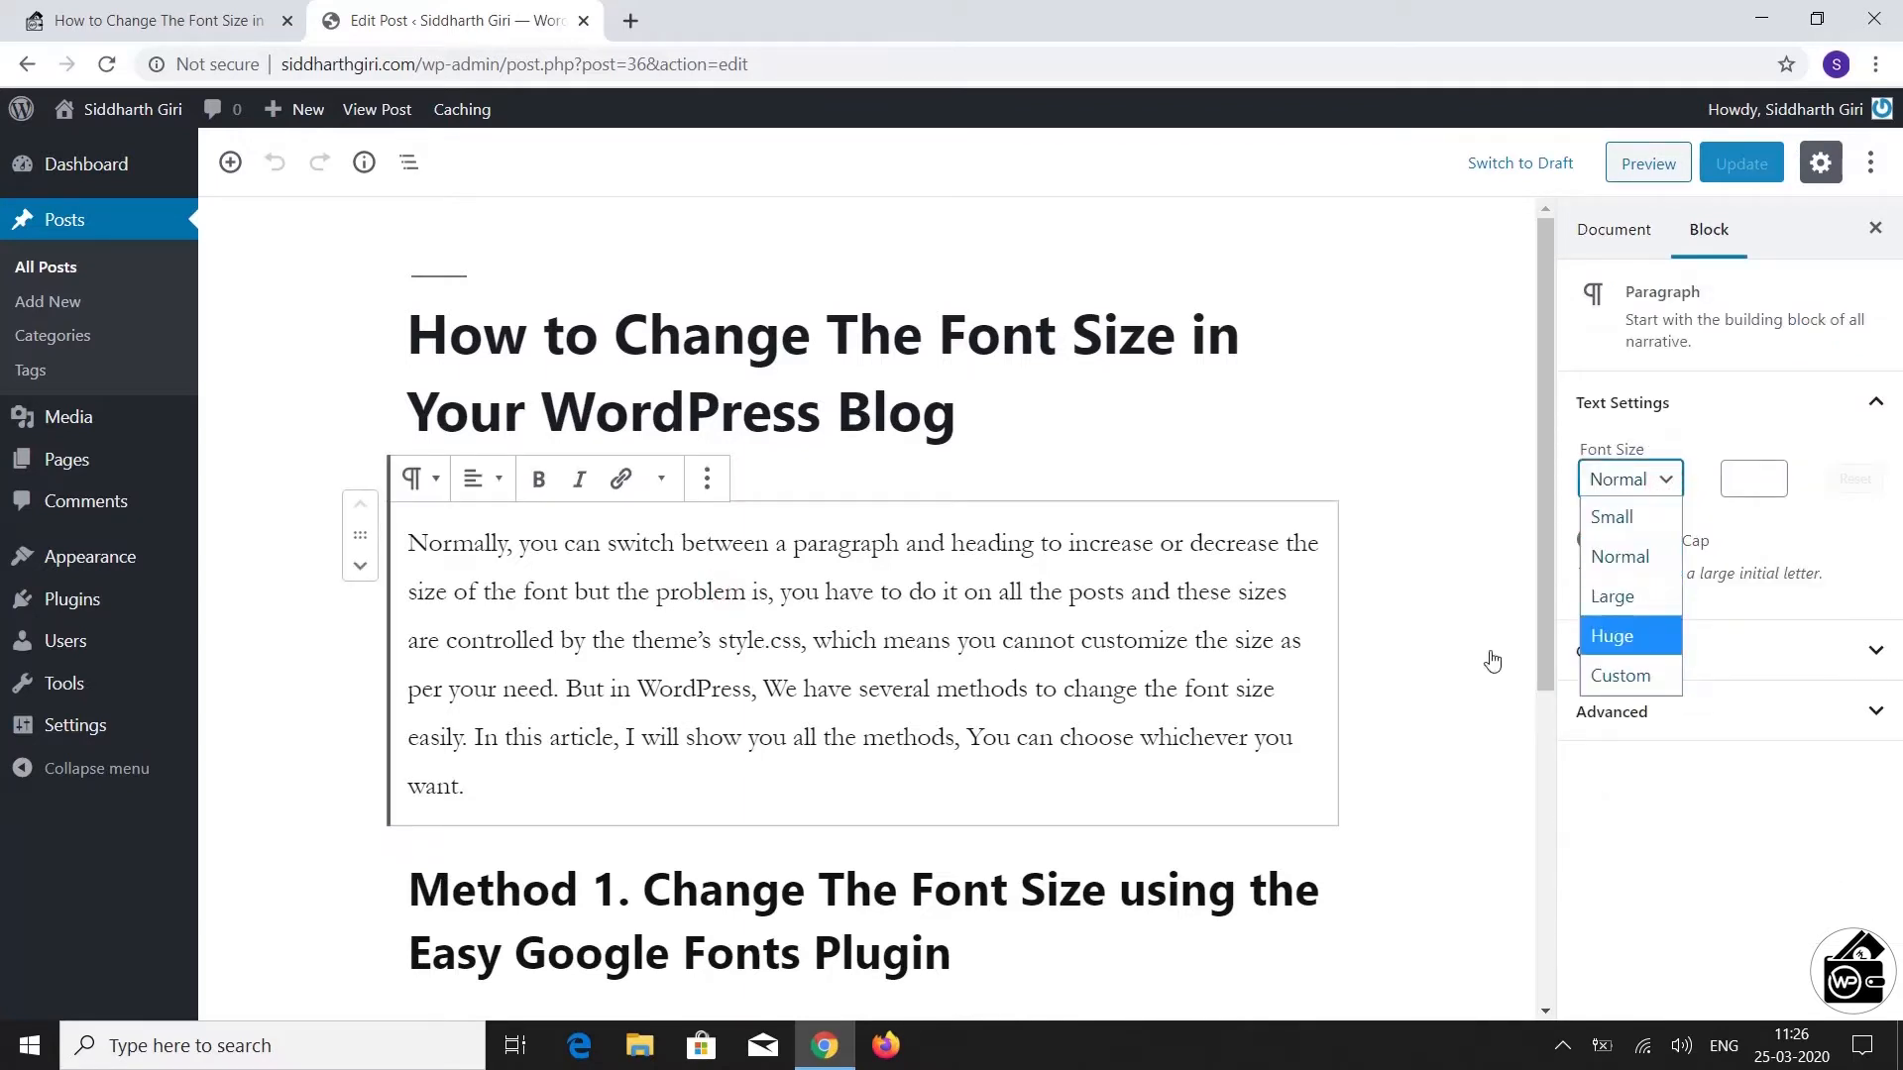
click(1034, 638)
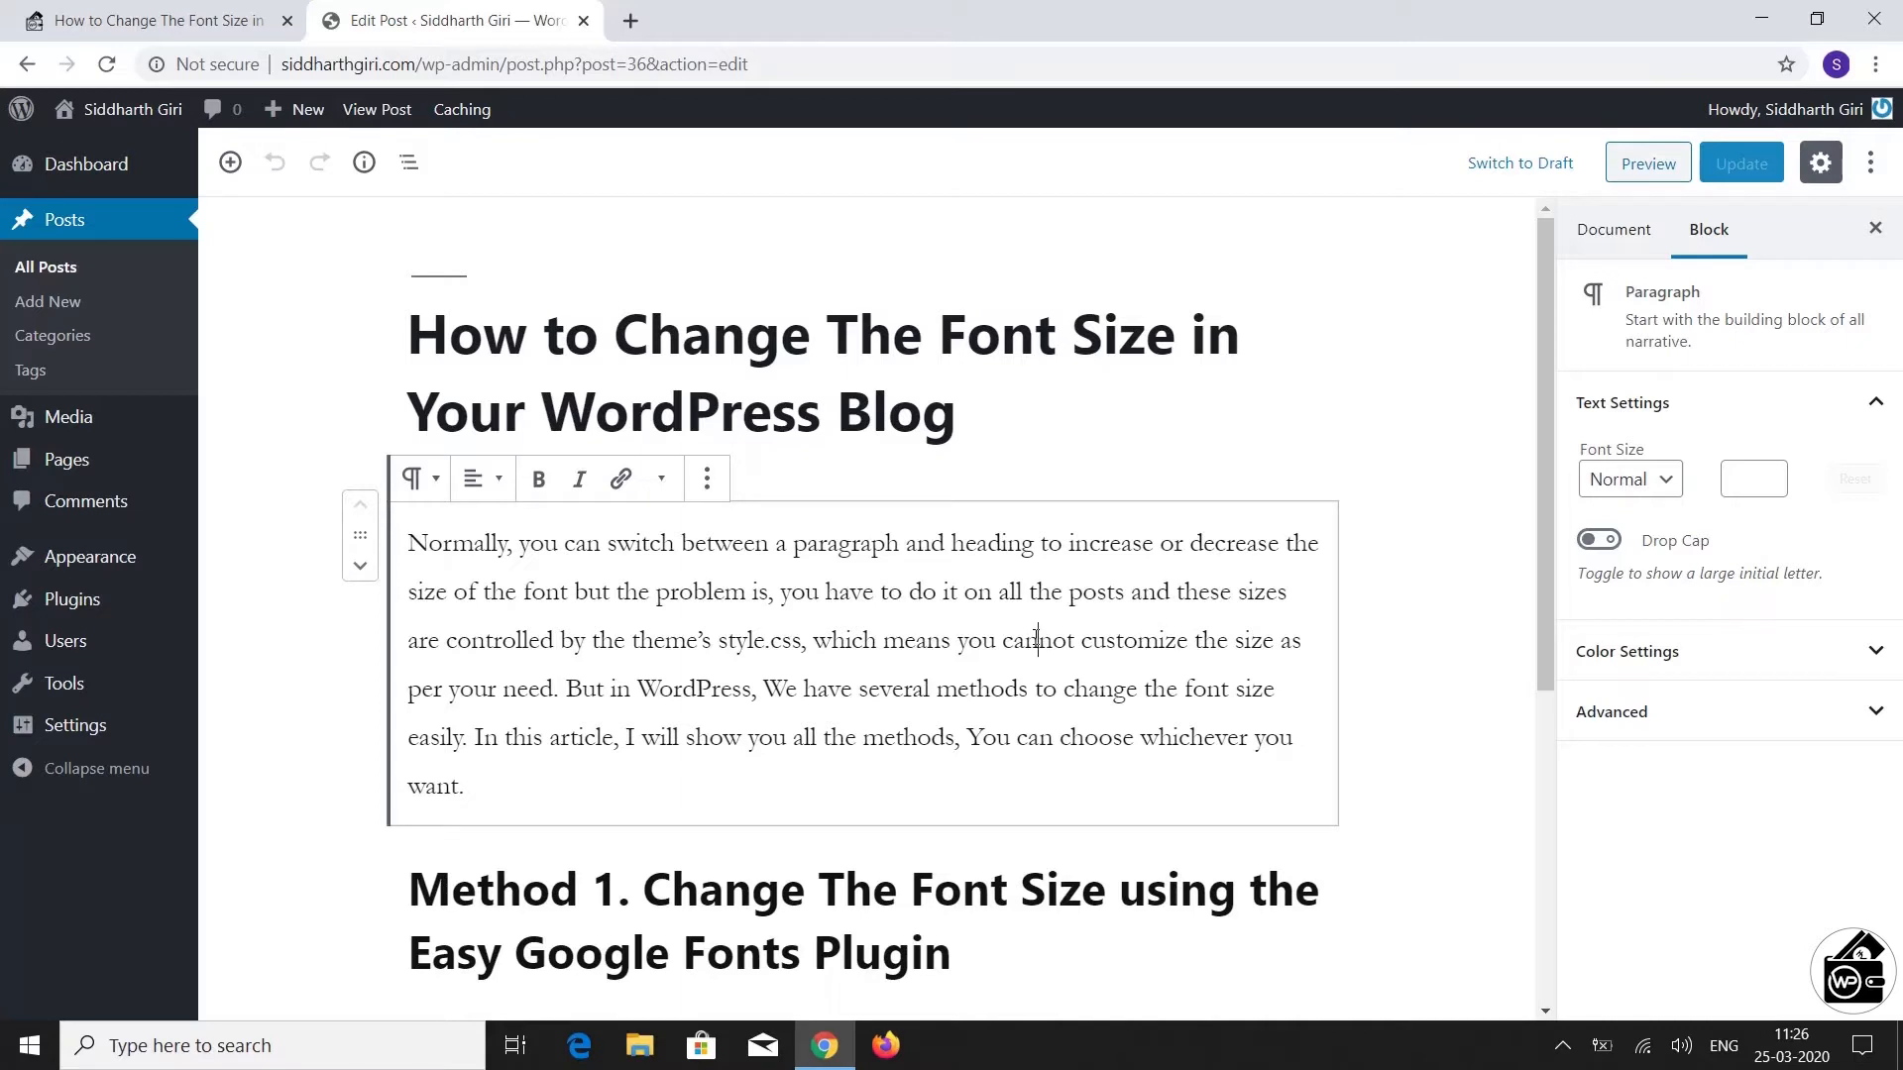
Search the WordPress plugin directory for "Easy Google Fonts"
mouse_move(67, 606)
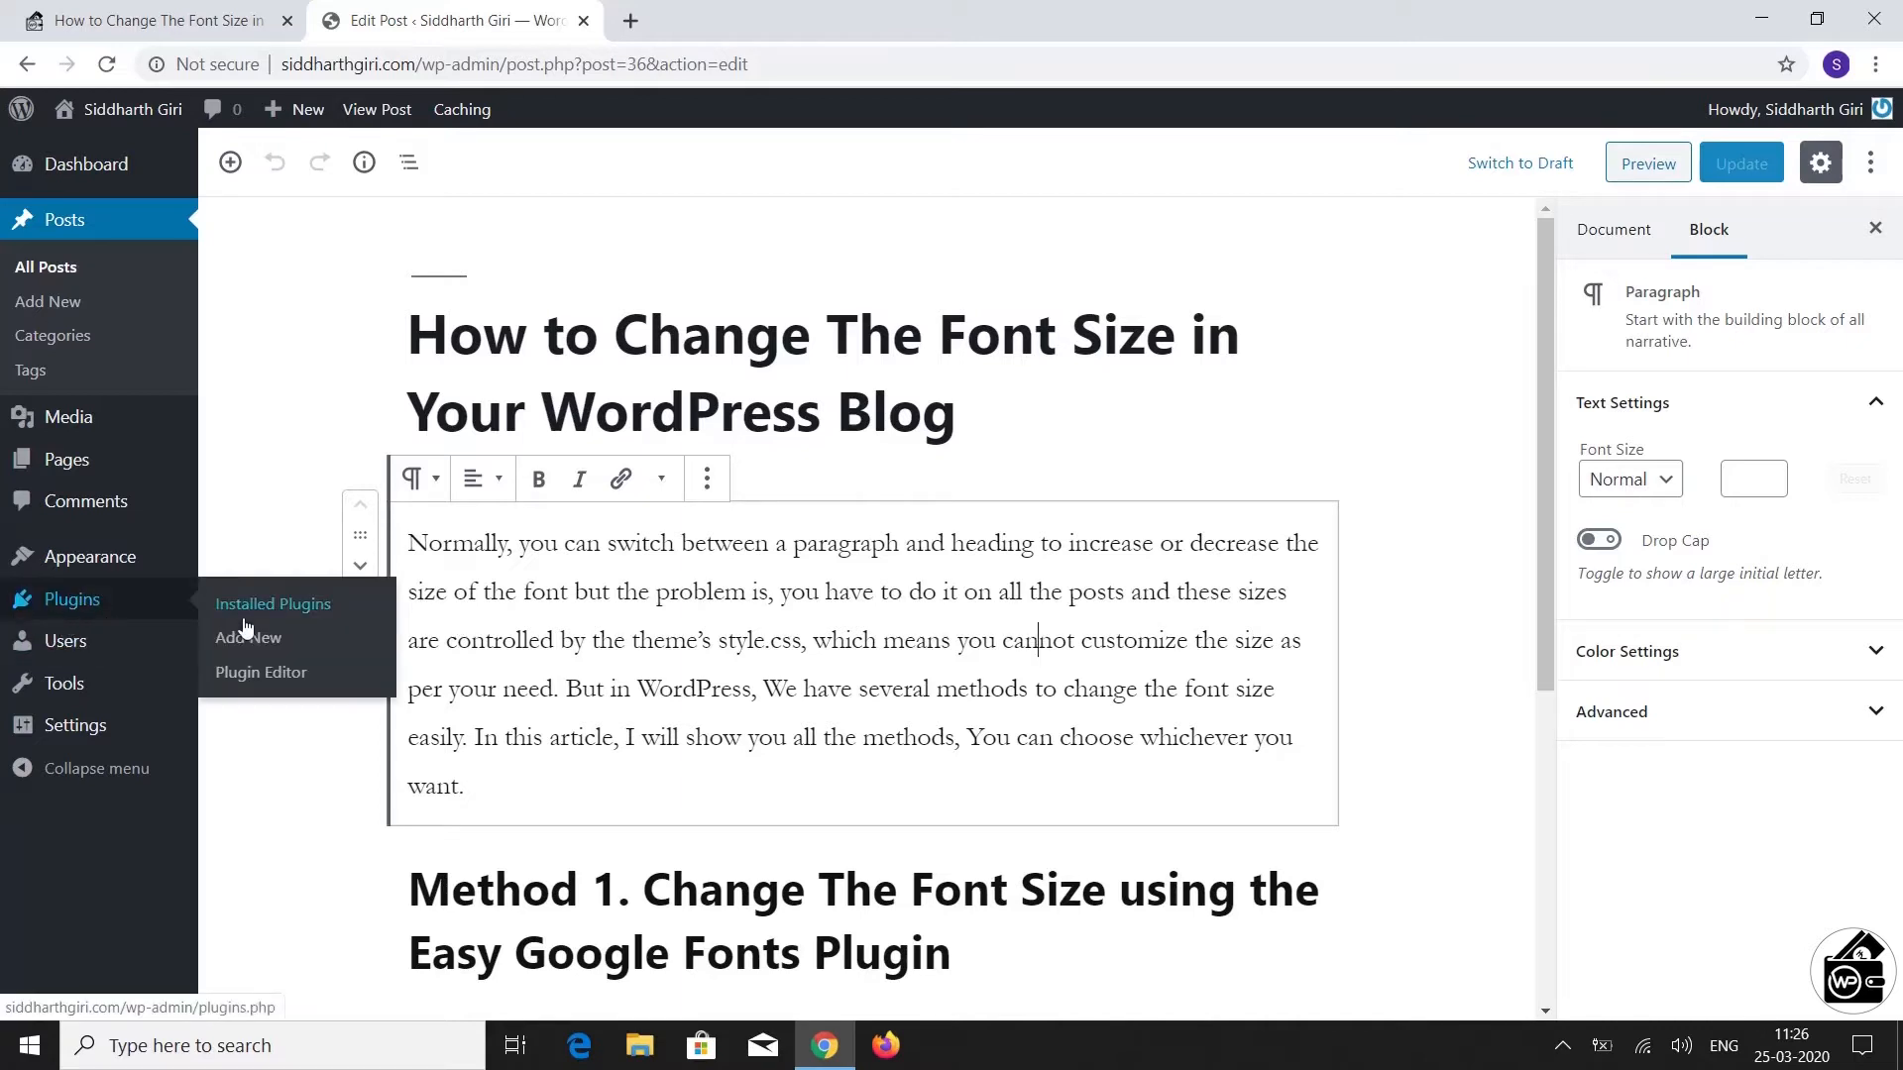
click(247, 654)
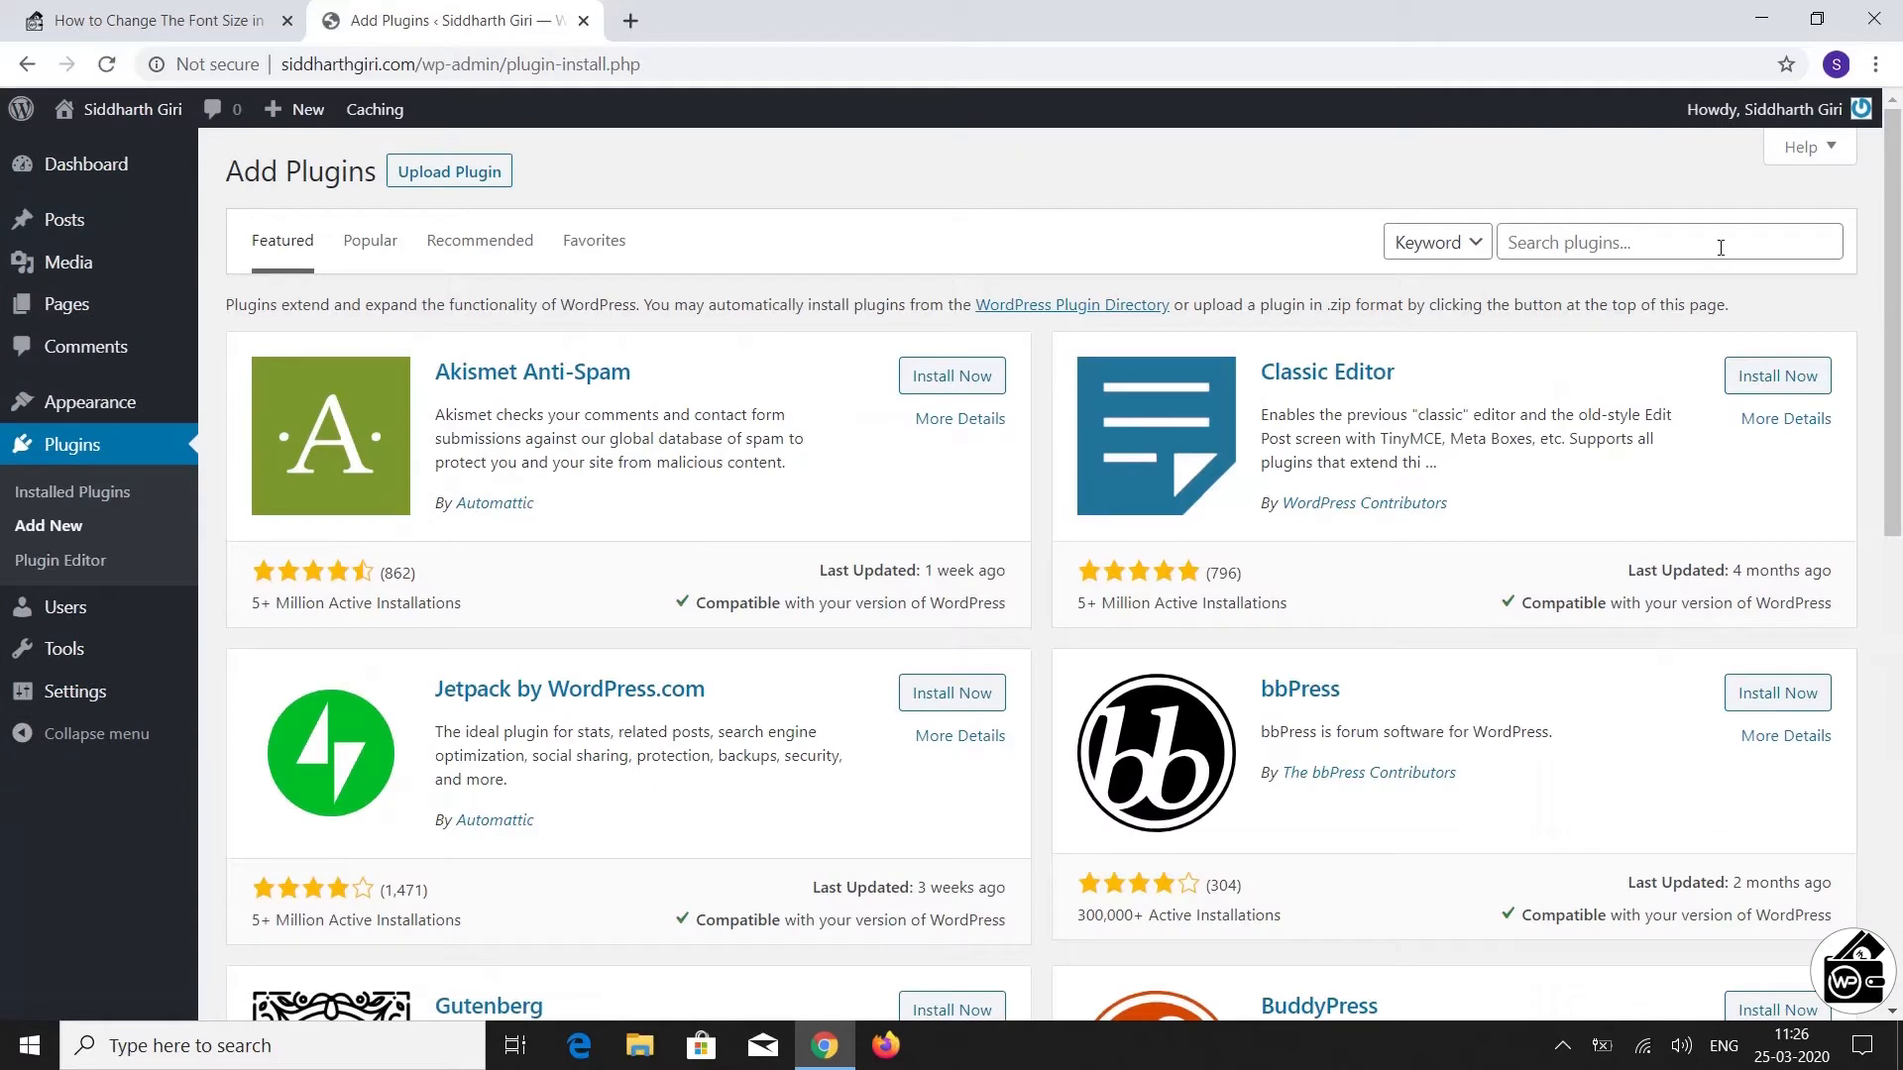
click(1721, 247)
text(Eas)
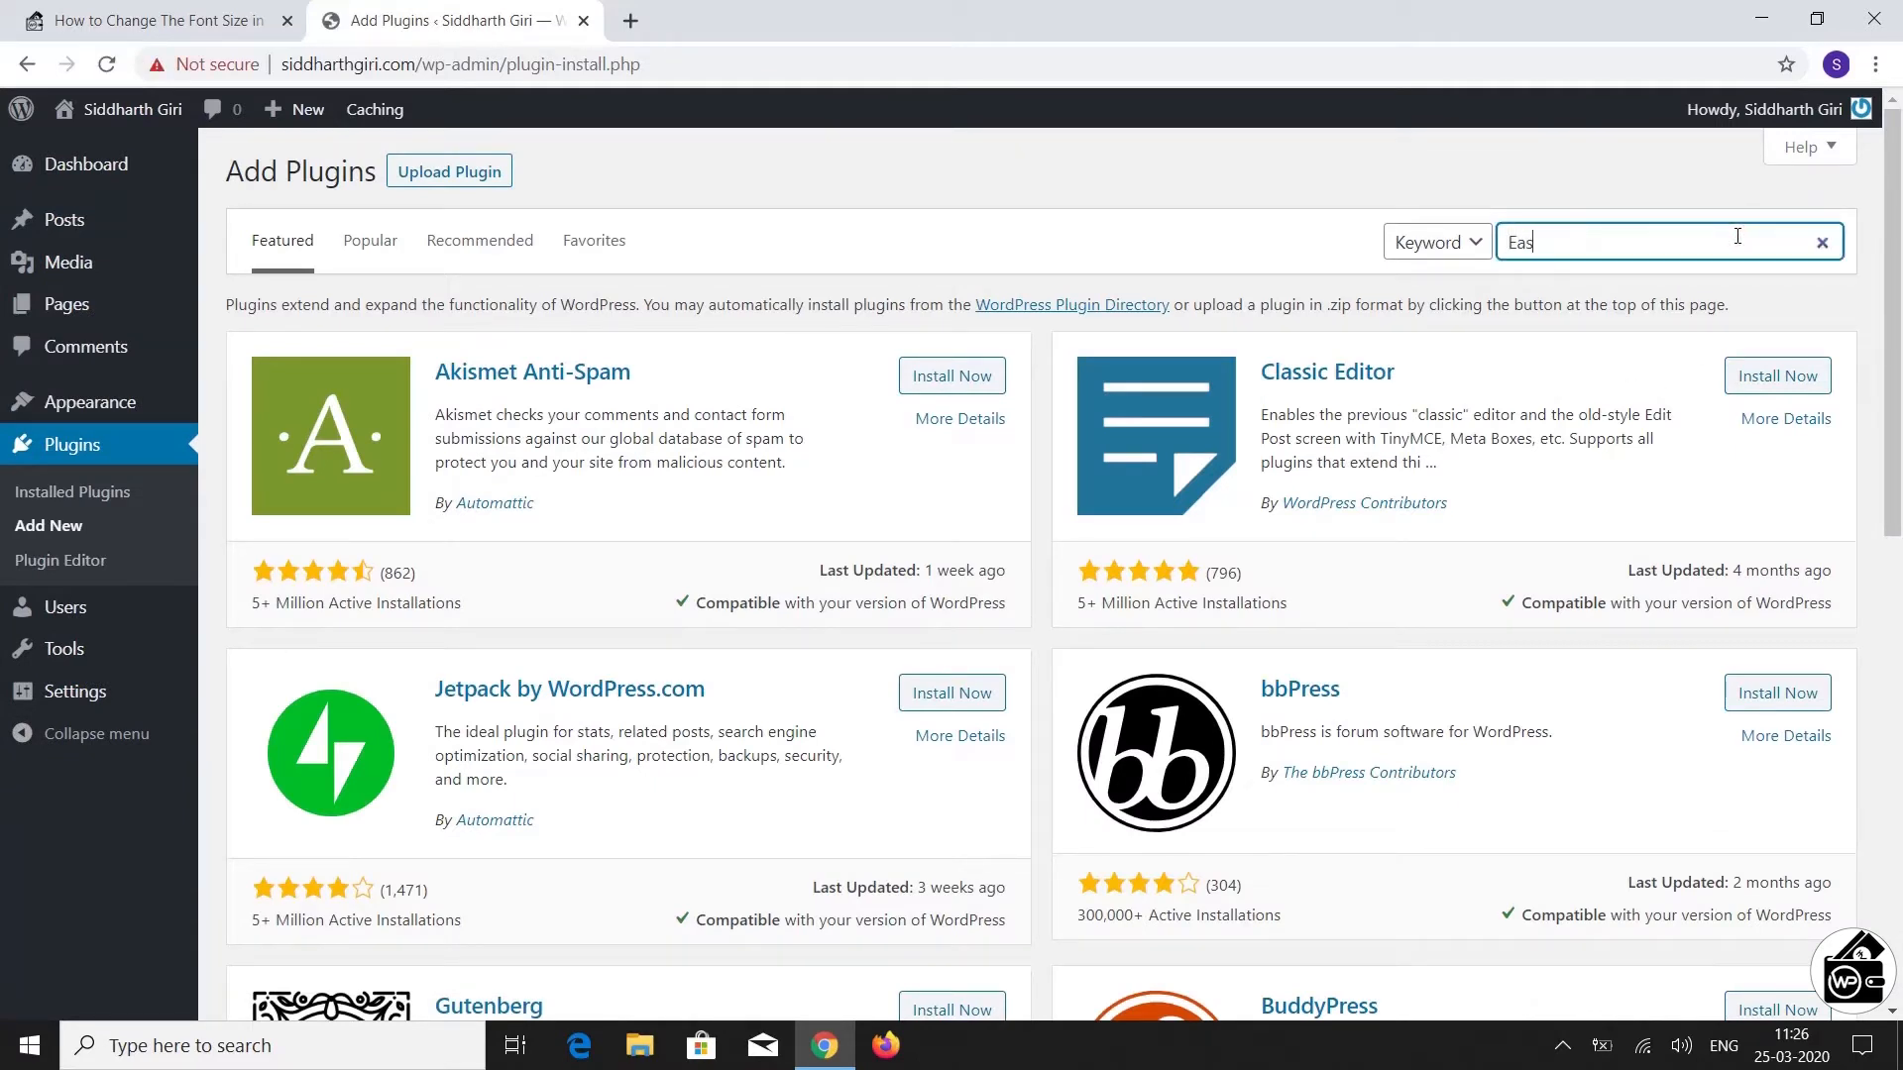
text(y Google Fonts)
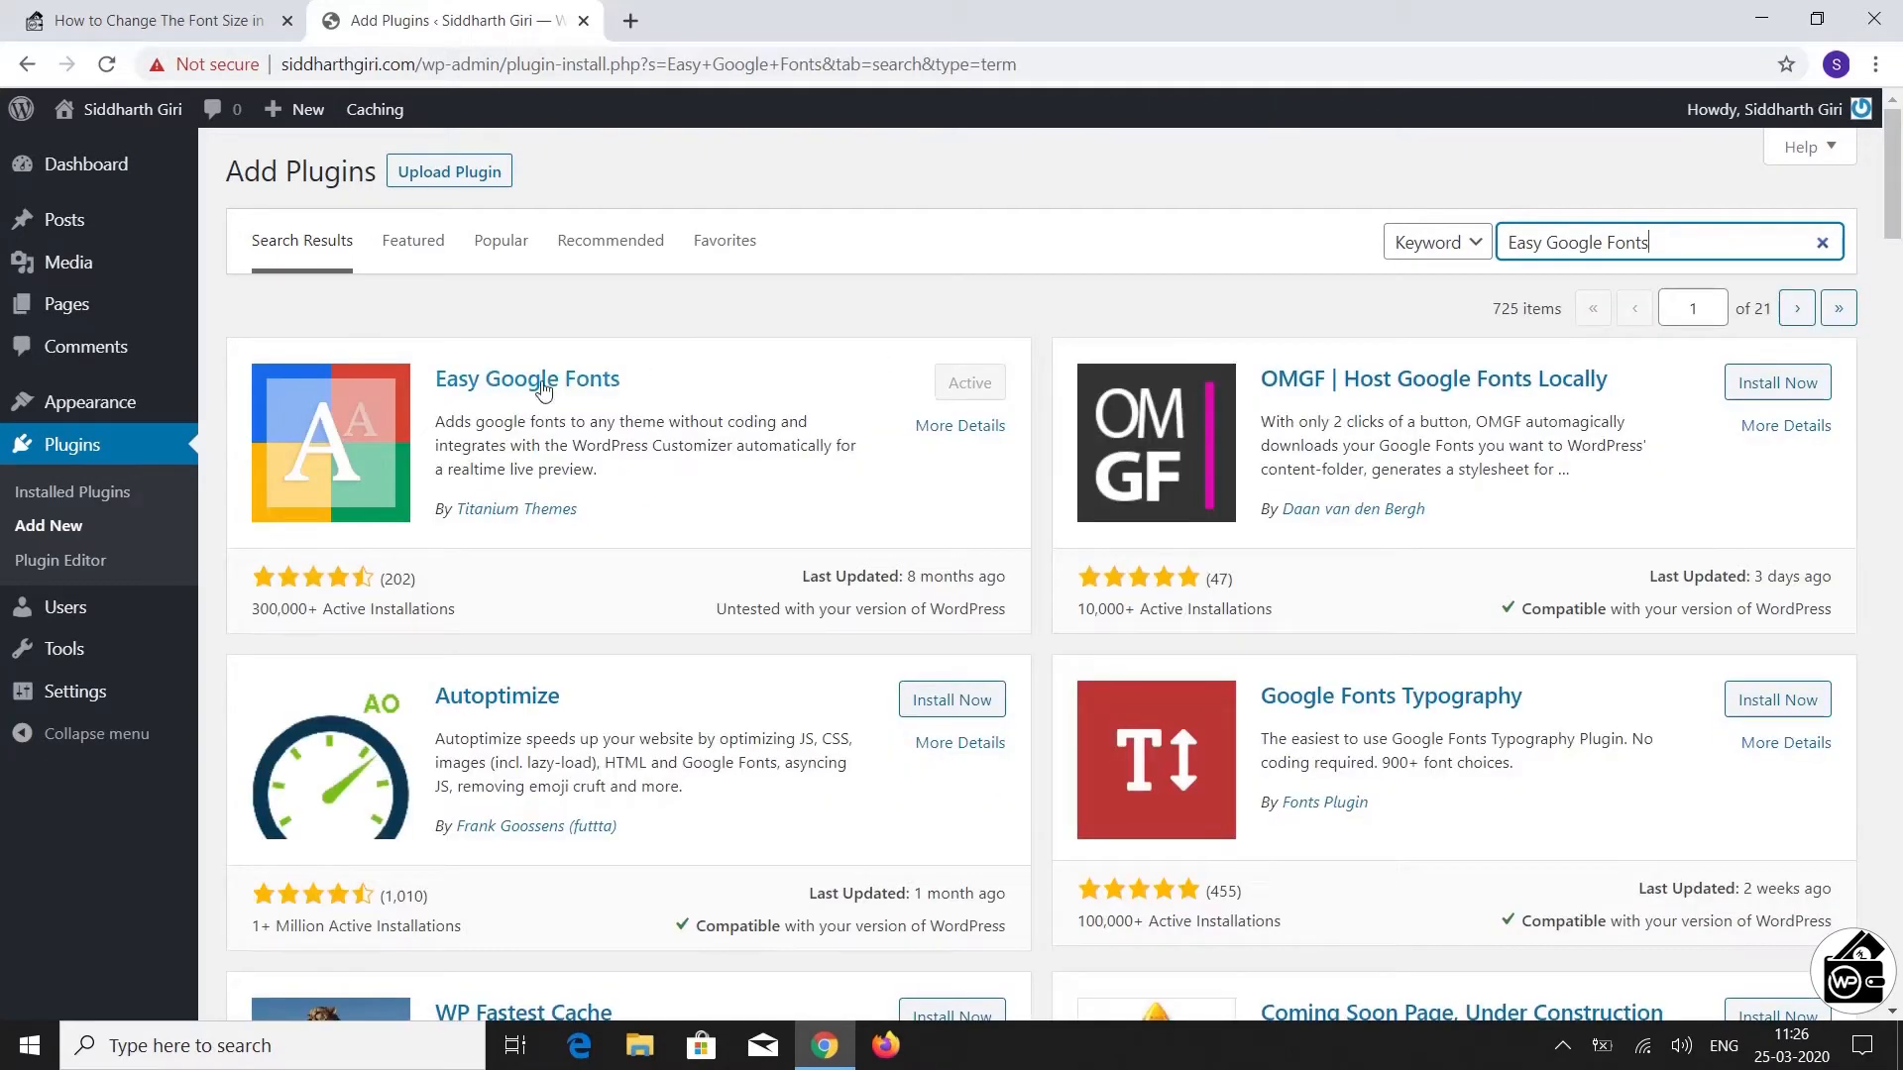
Open the Default Typography settings of the theme customizer in a separate browser tab and dismiss the autosave notice
mouse_move(158, 402)
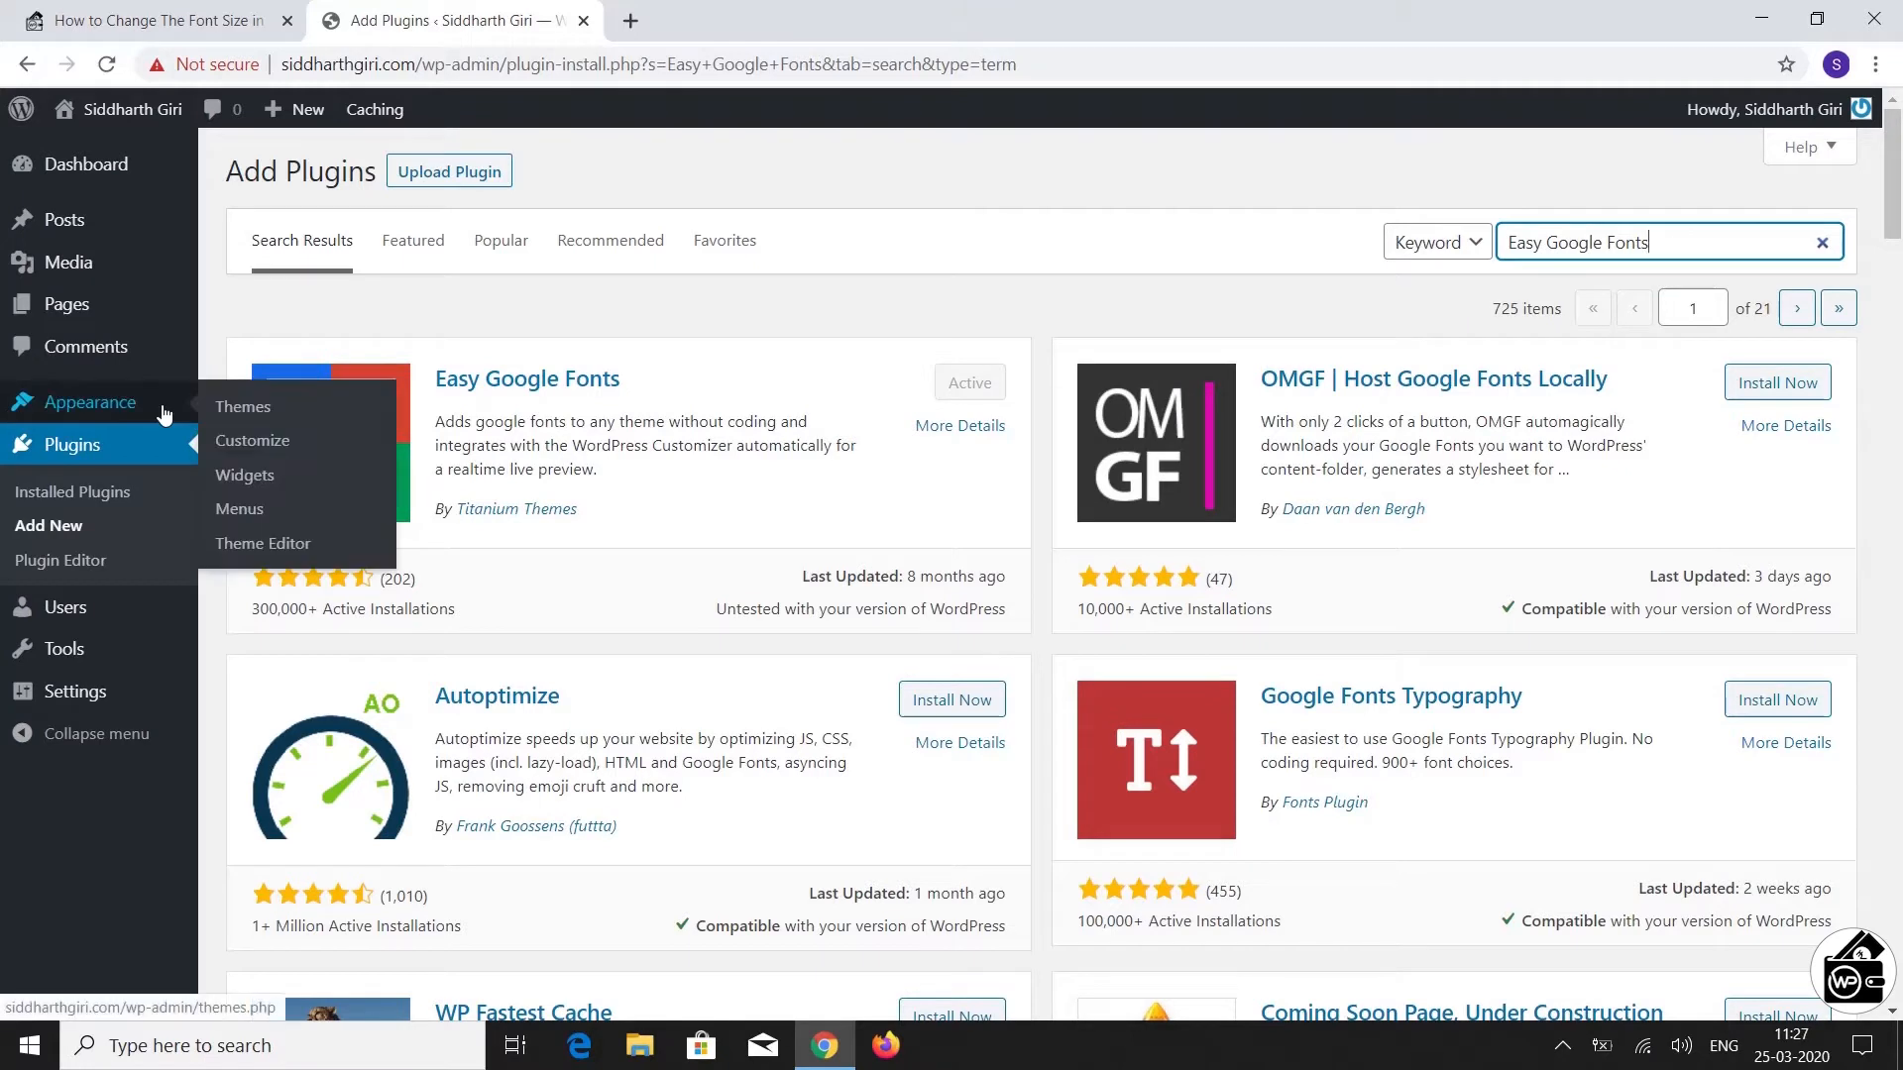
click(288, 448)
click(367, 457)
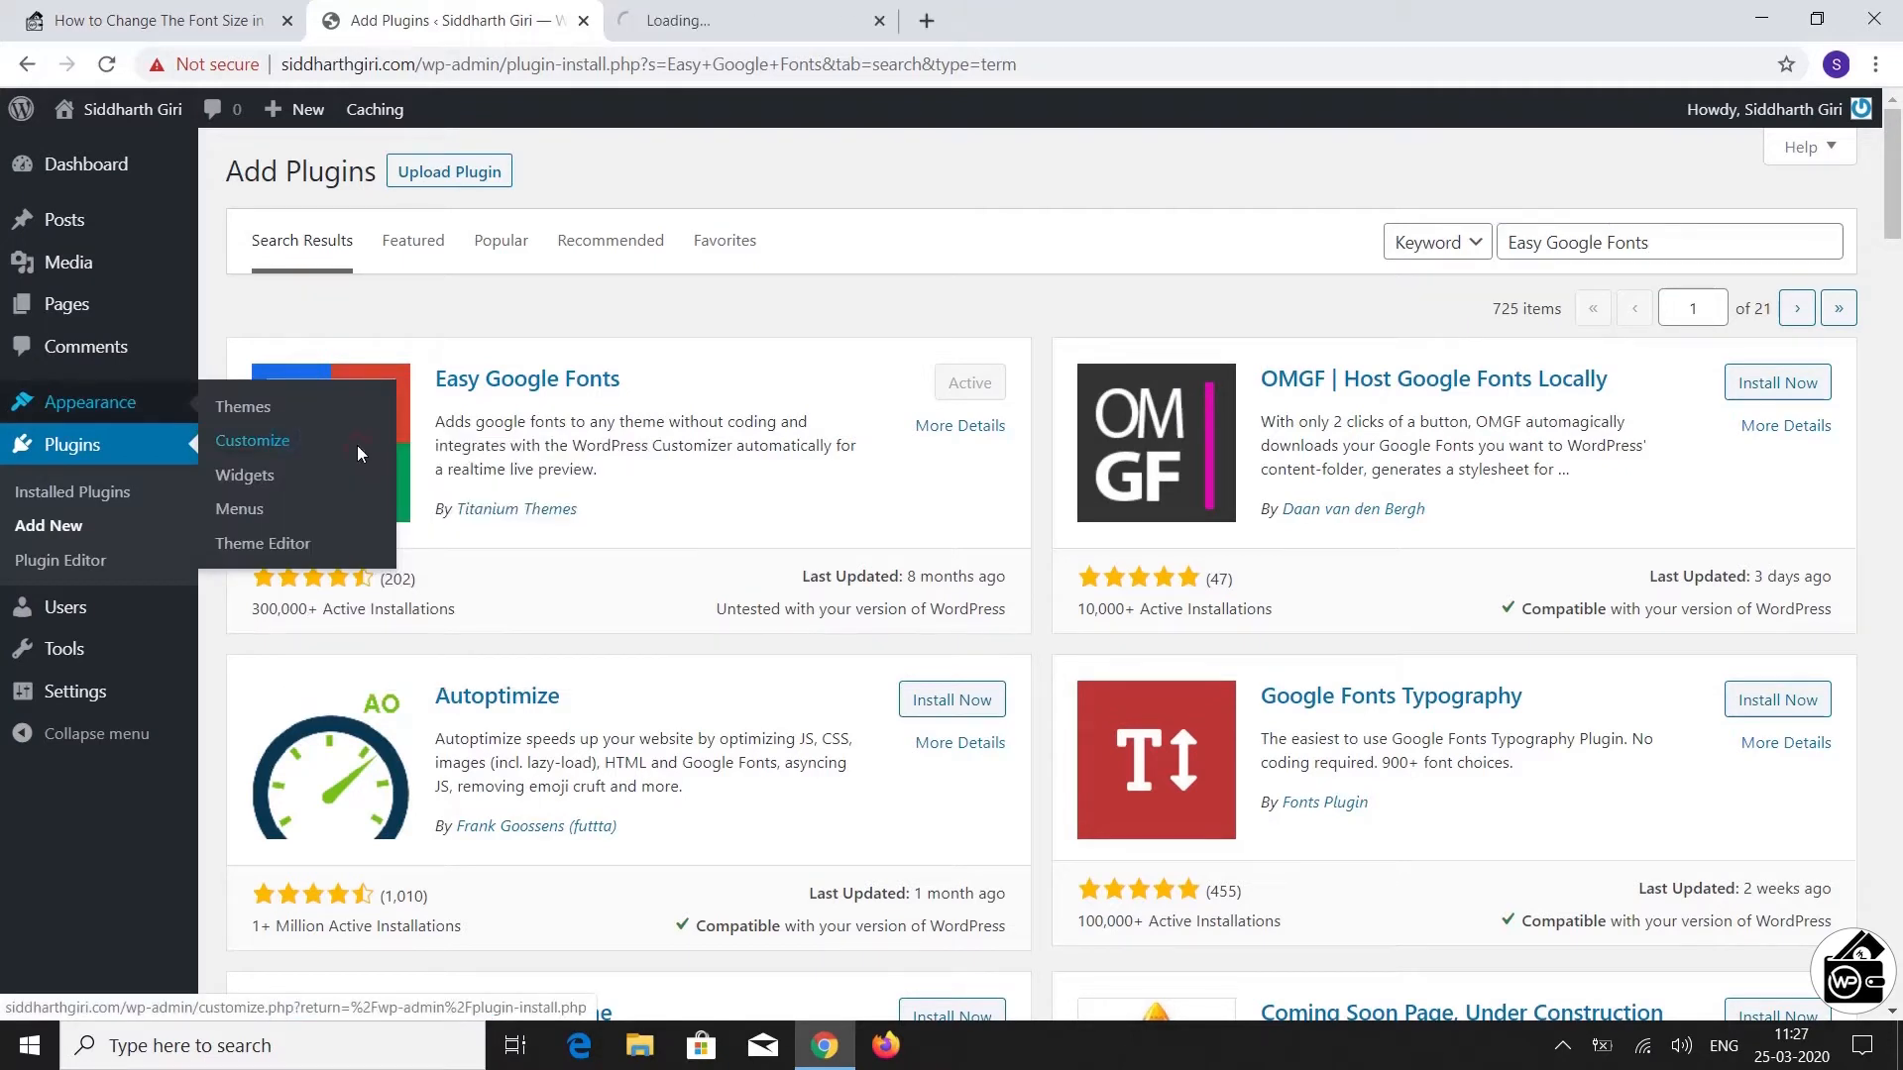
click(804, 12)
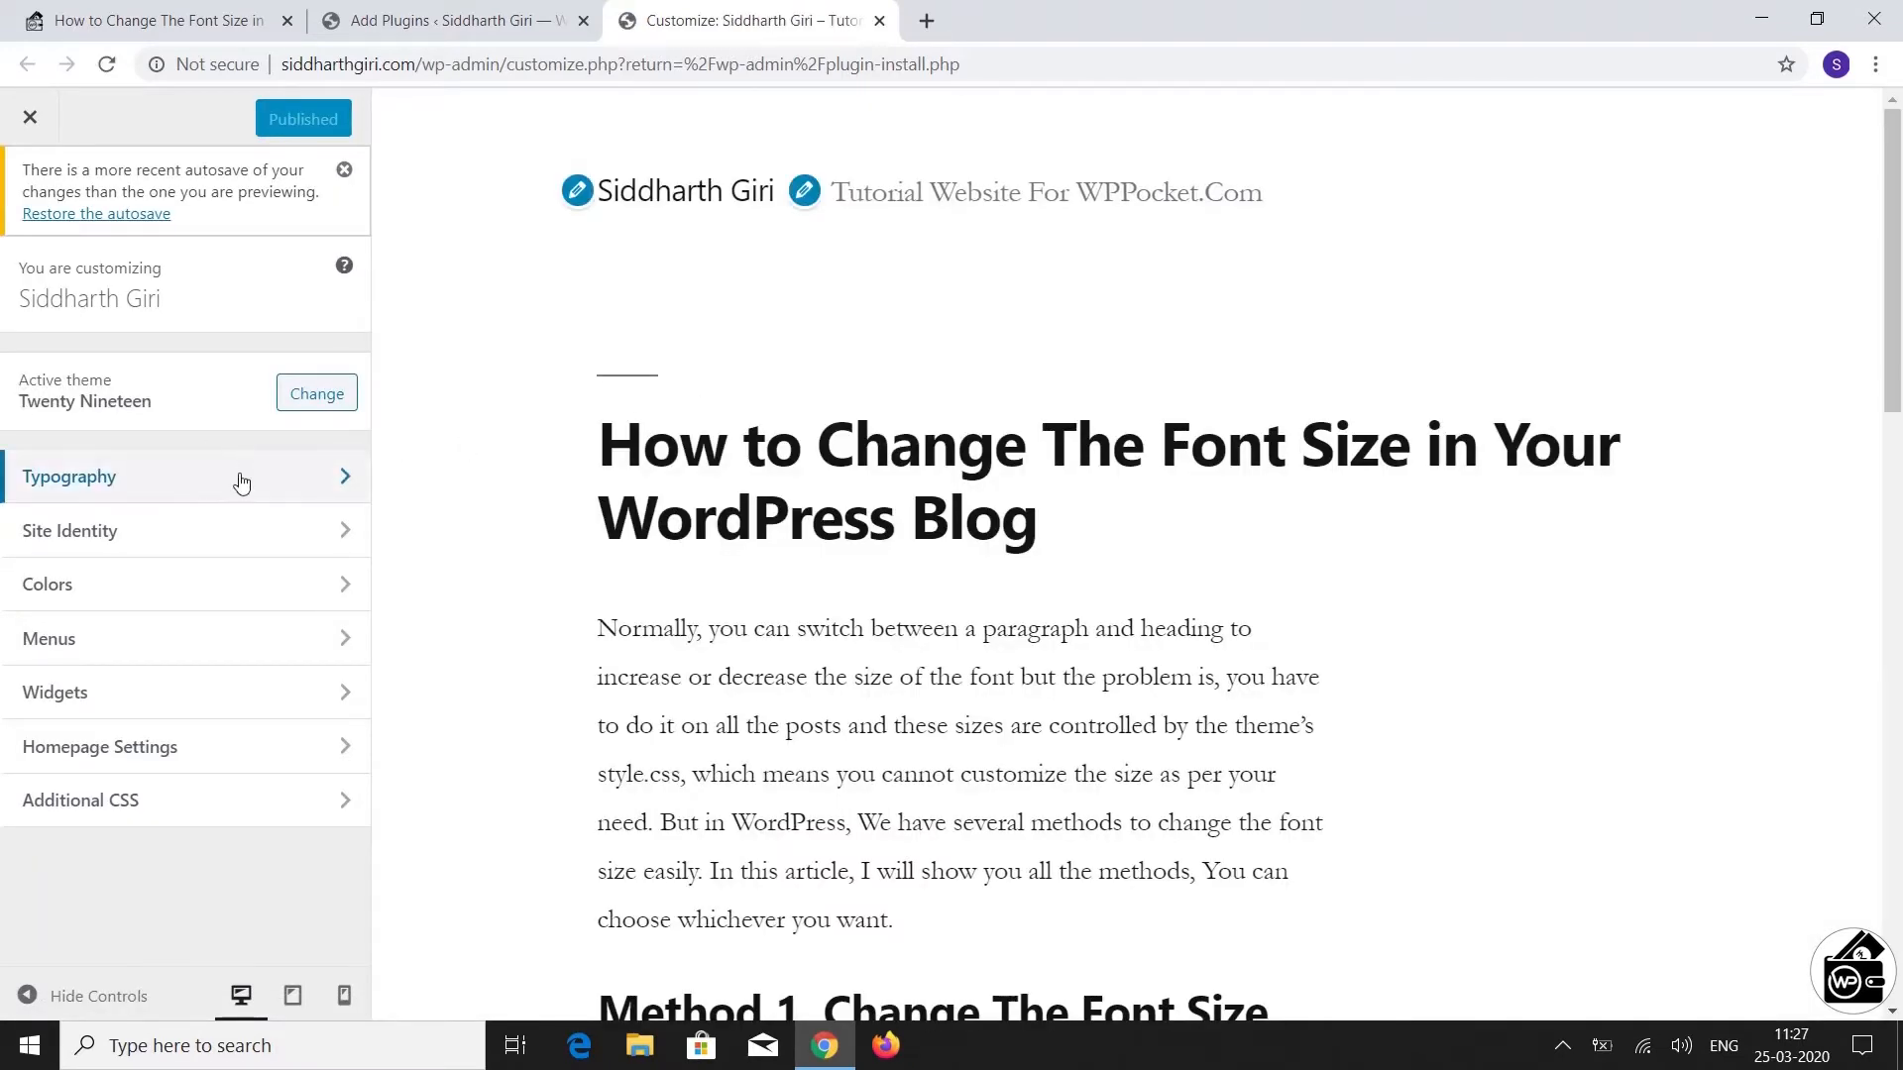
click(297, 483)
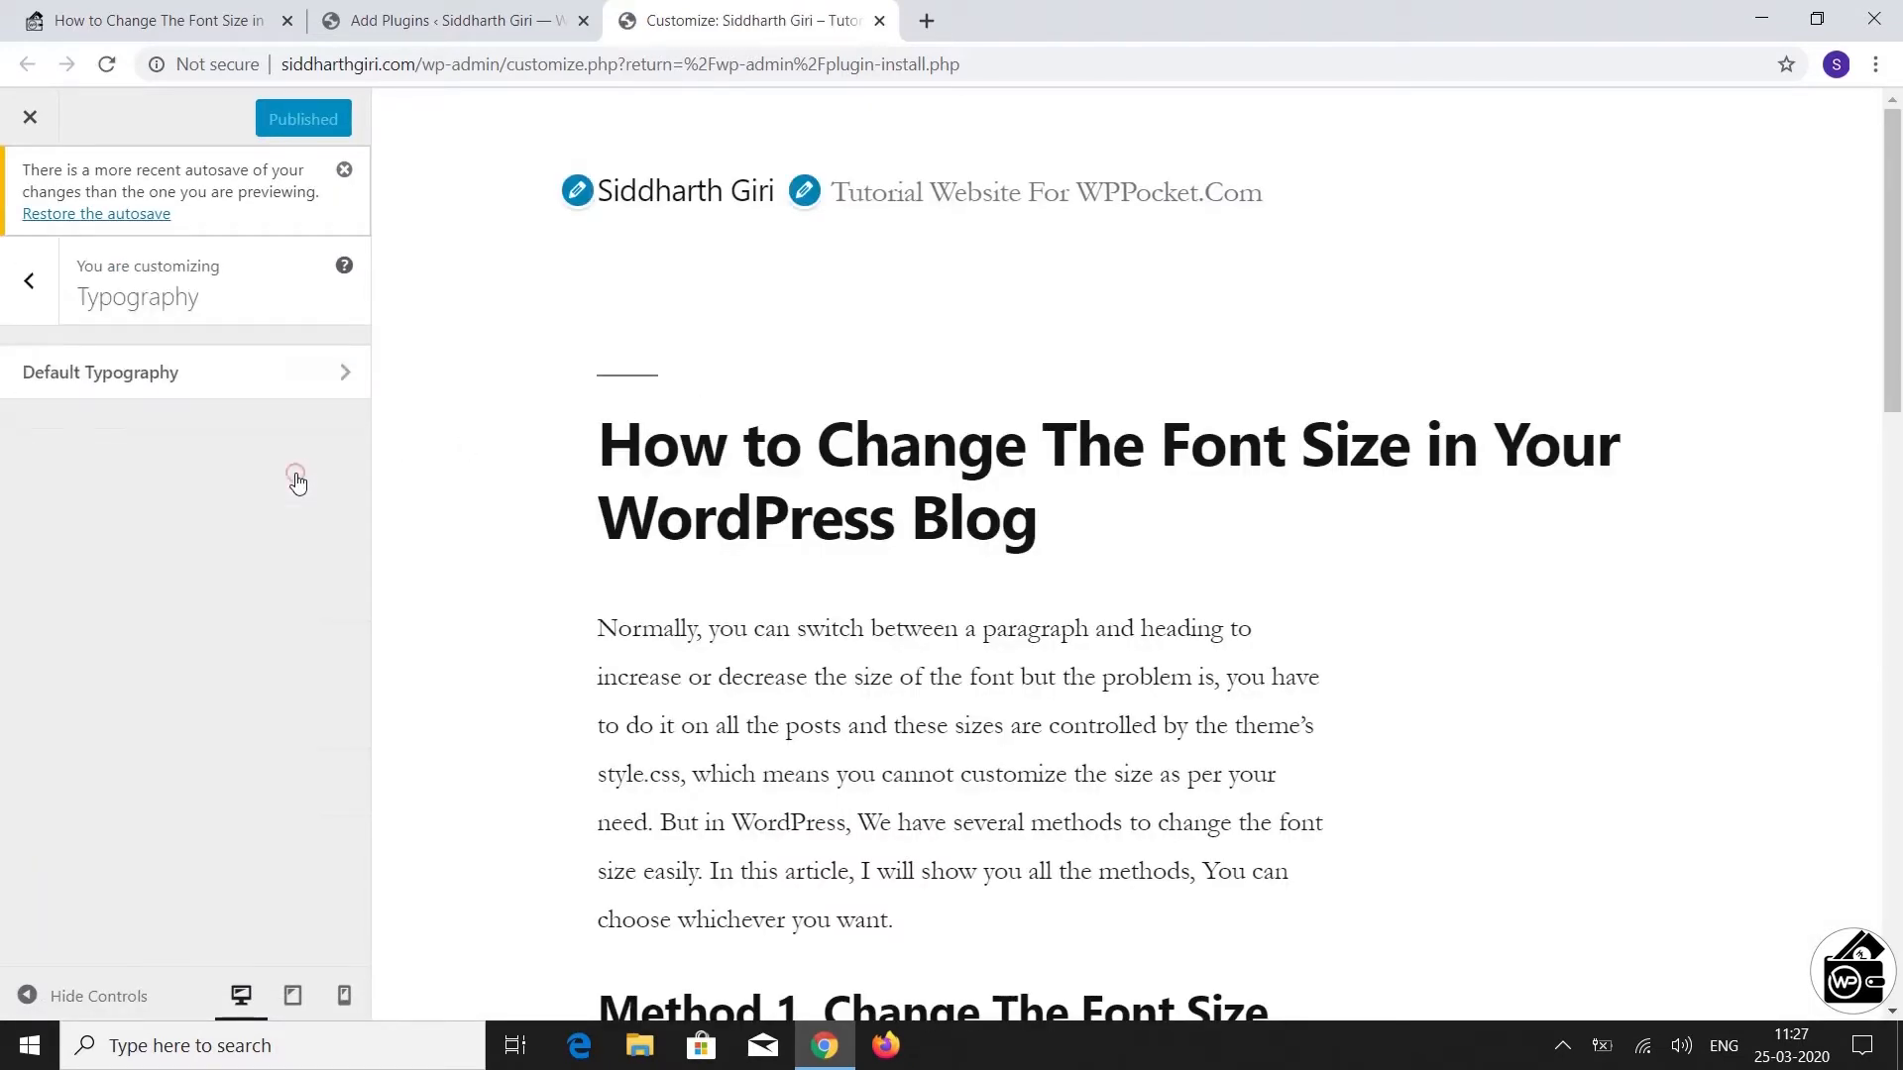
click(248, 392)
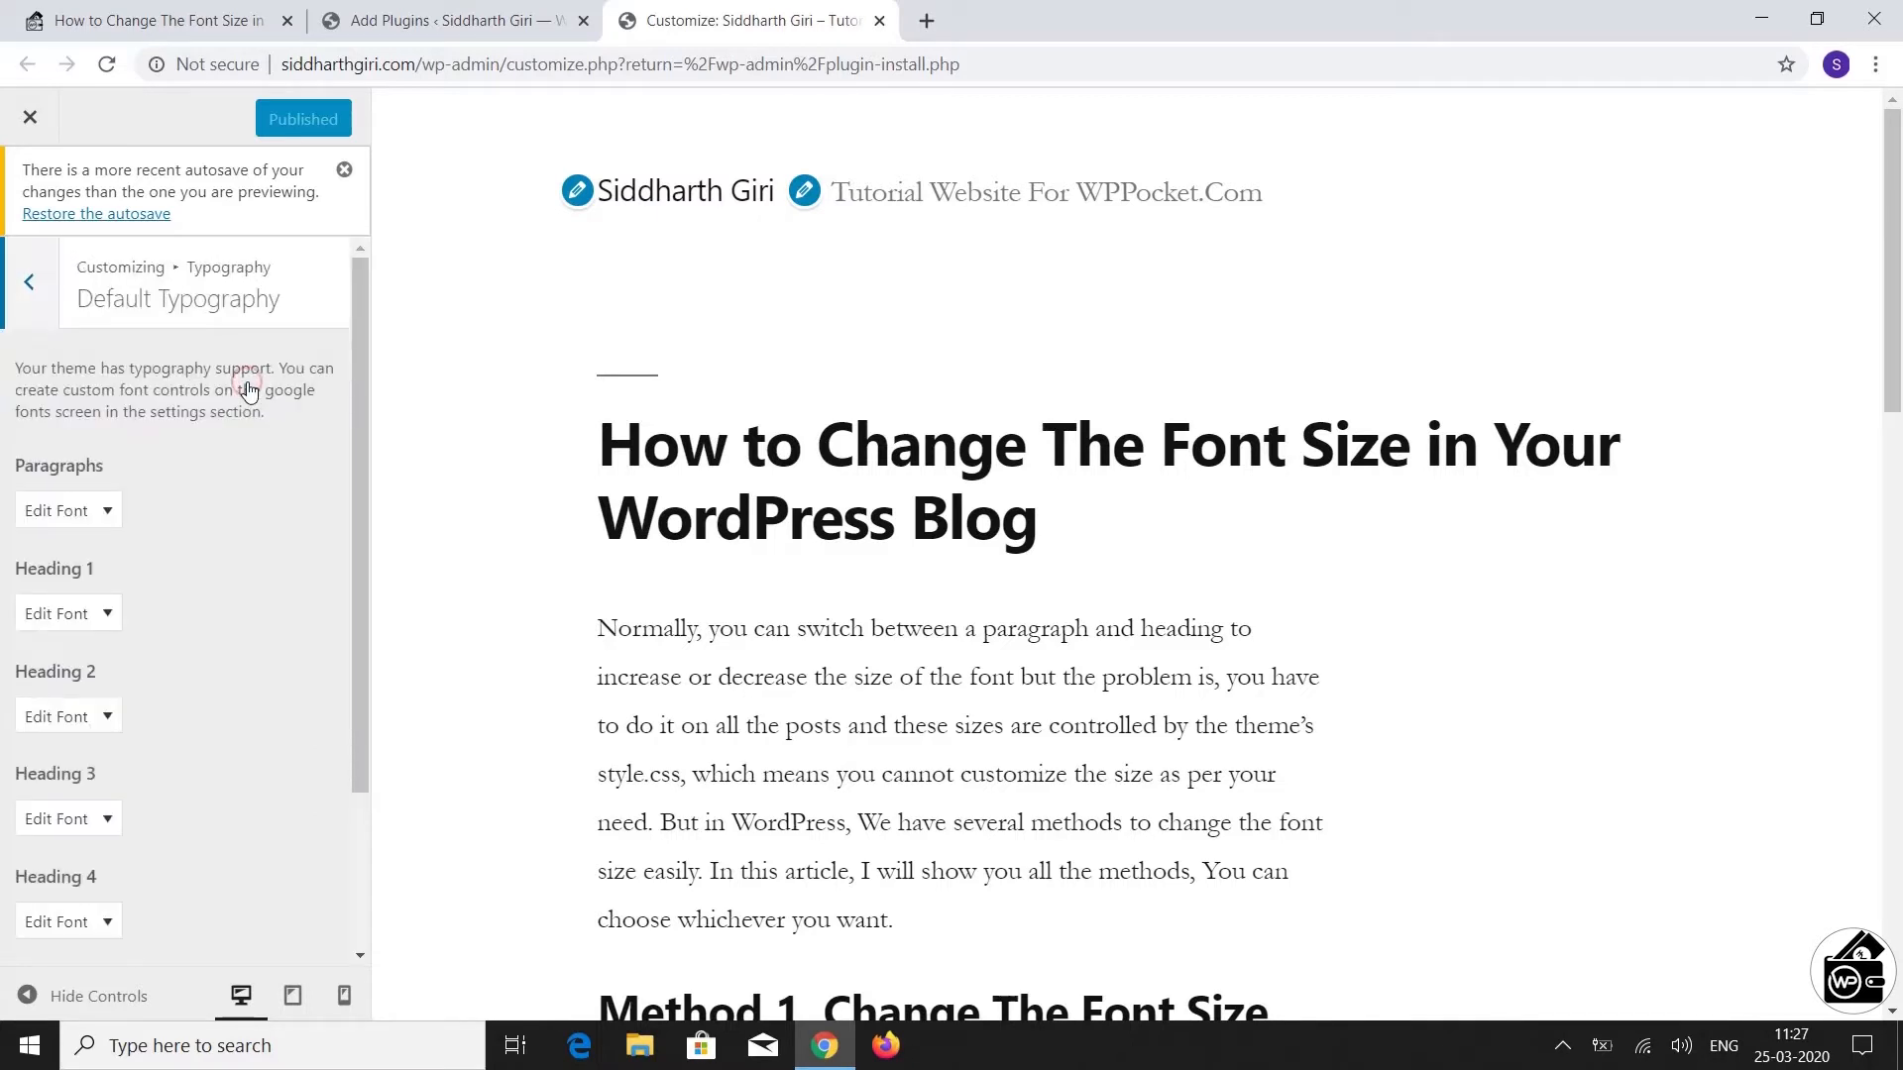
scroll(249, 391, down, 2)
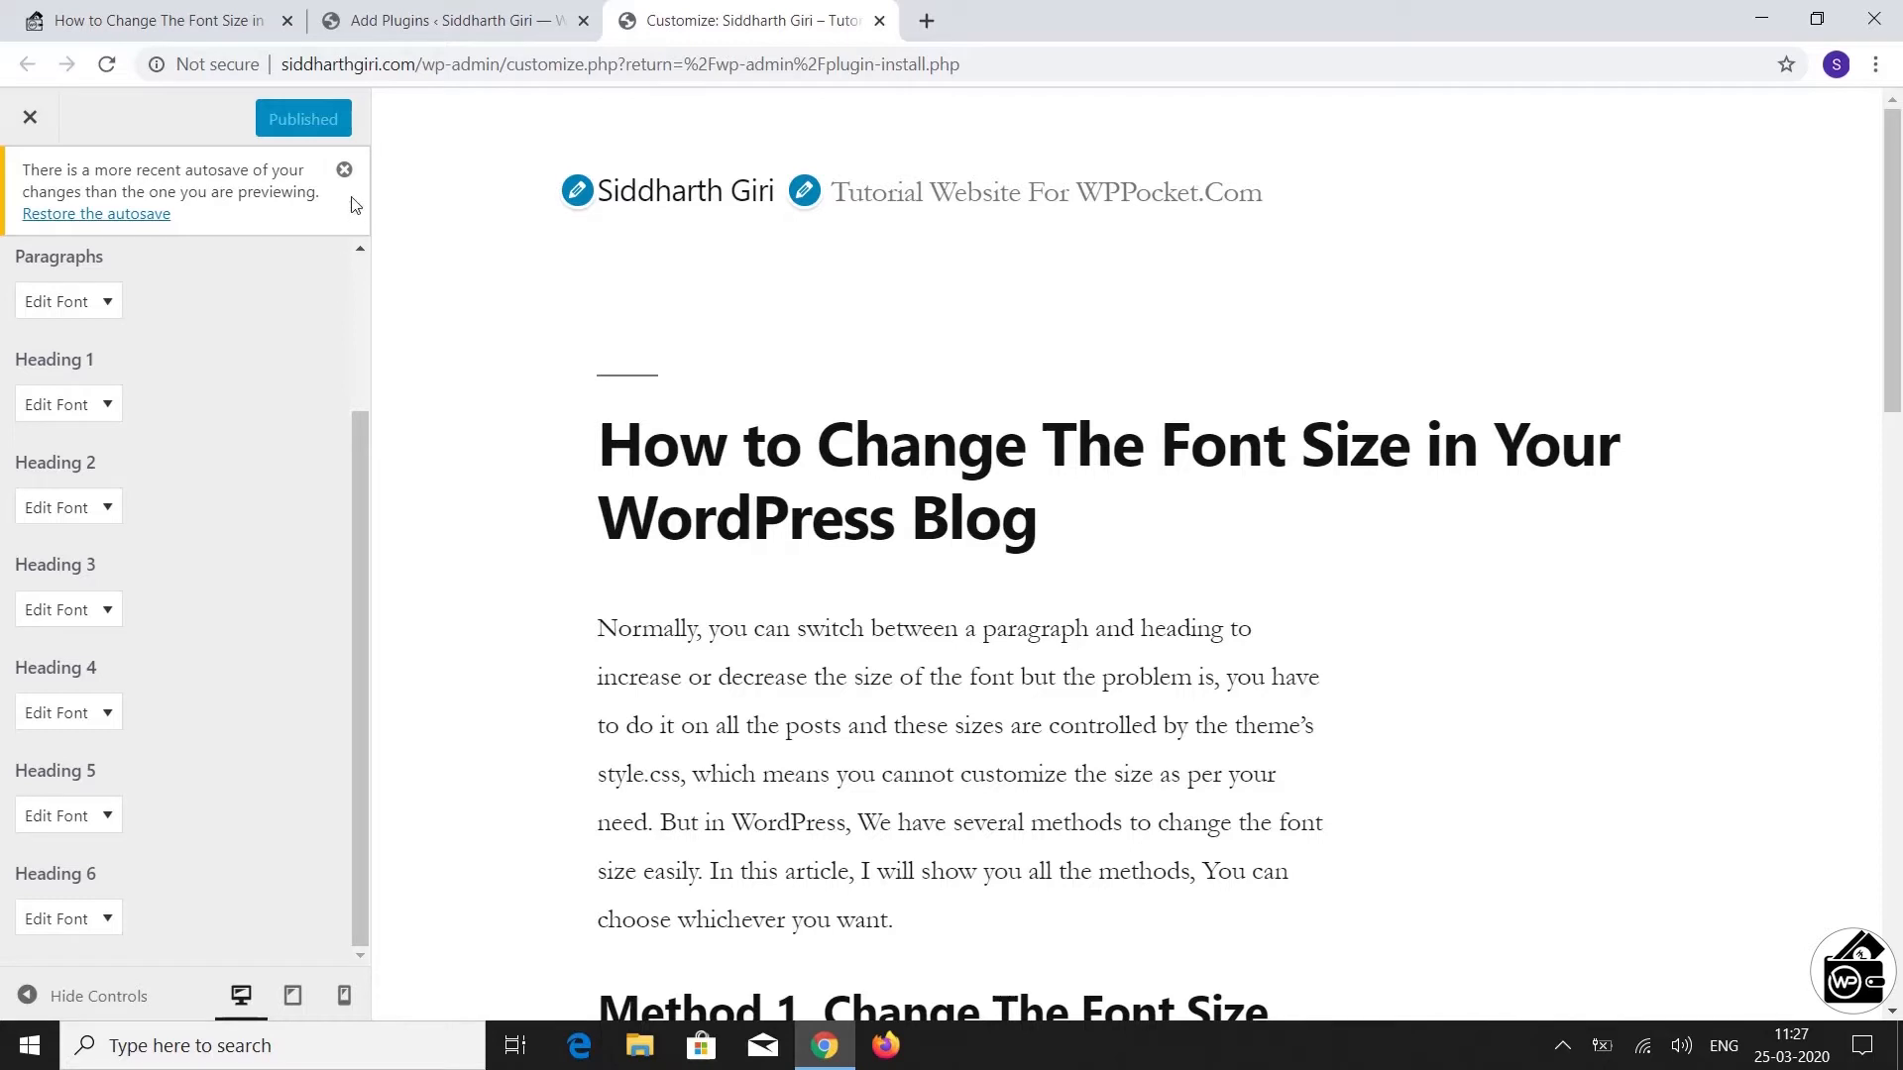
click(344, 170)
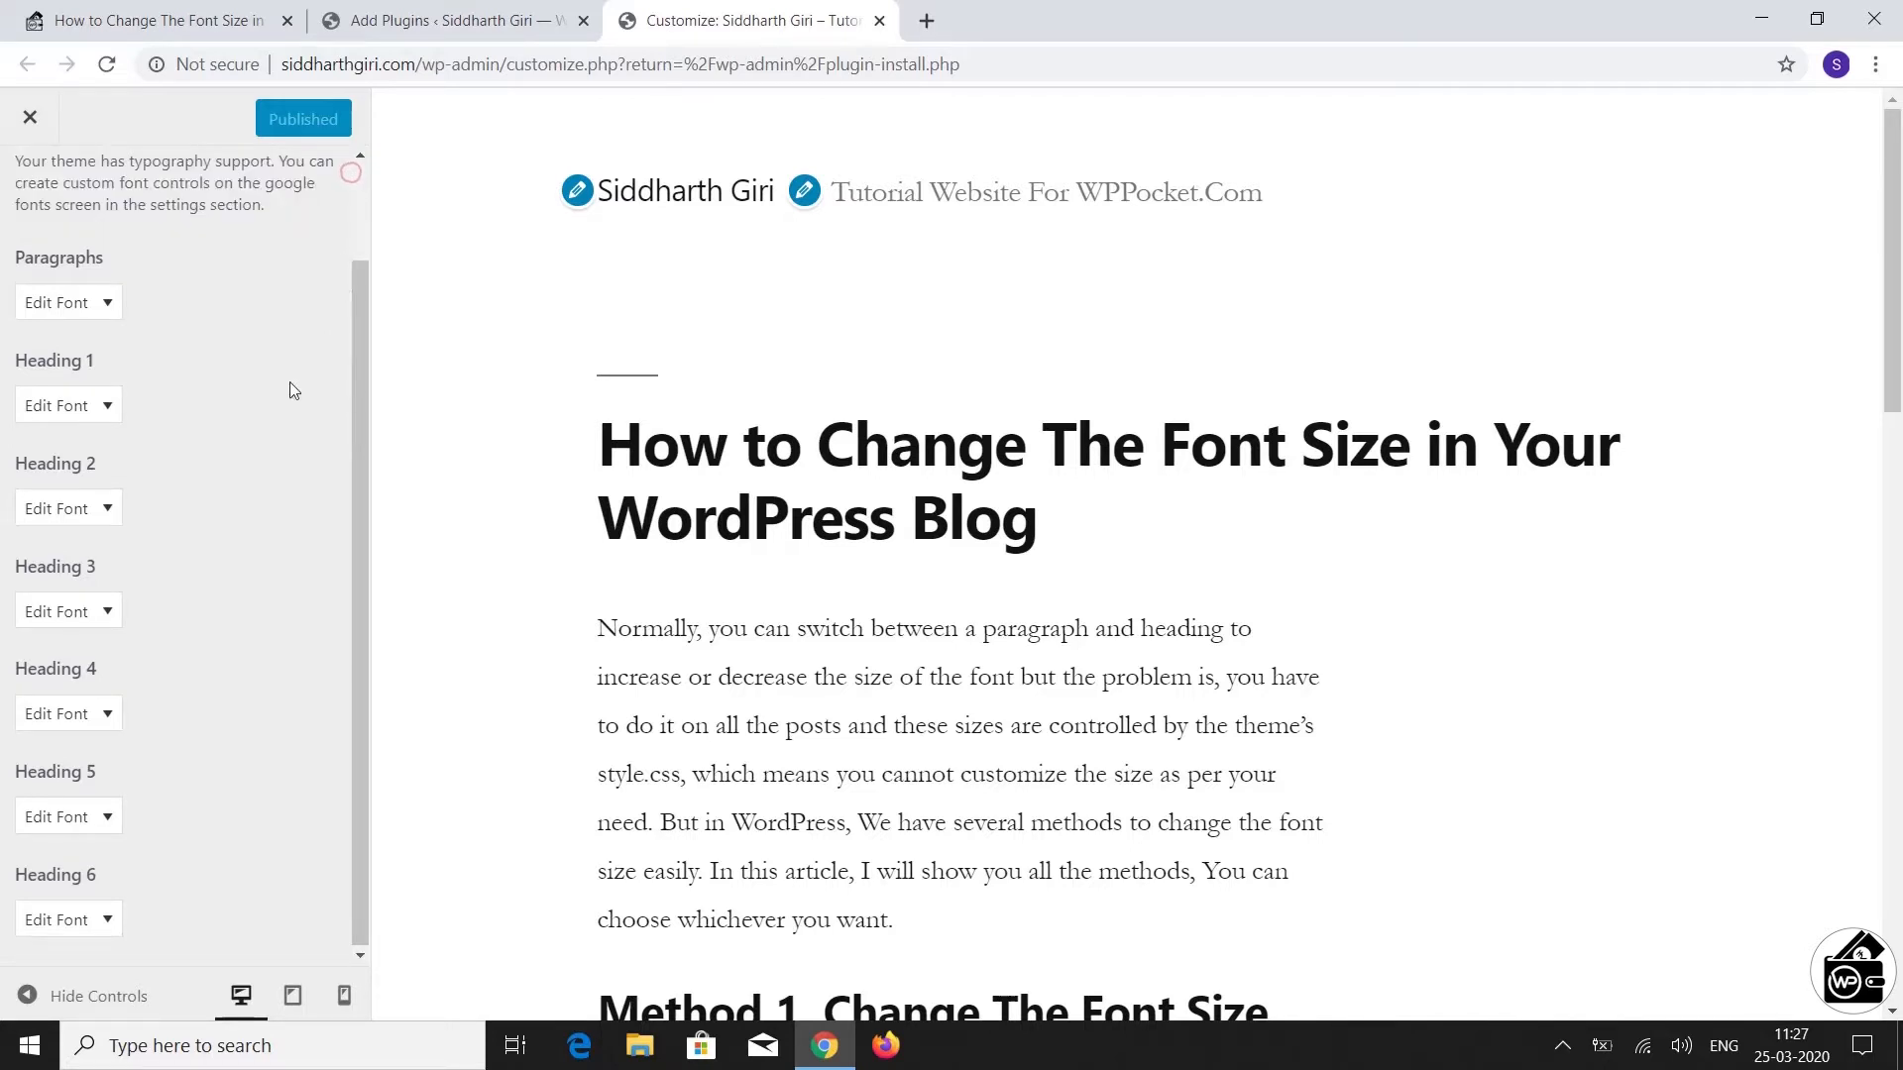
Try a 42 px font size for Paragraphs in the typography settings, and settle on 18 px
click(107, 304)
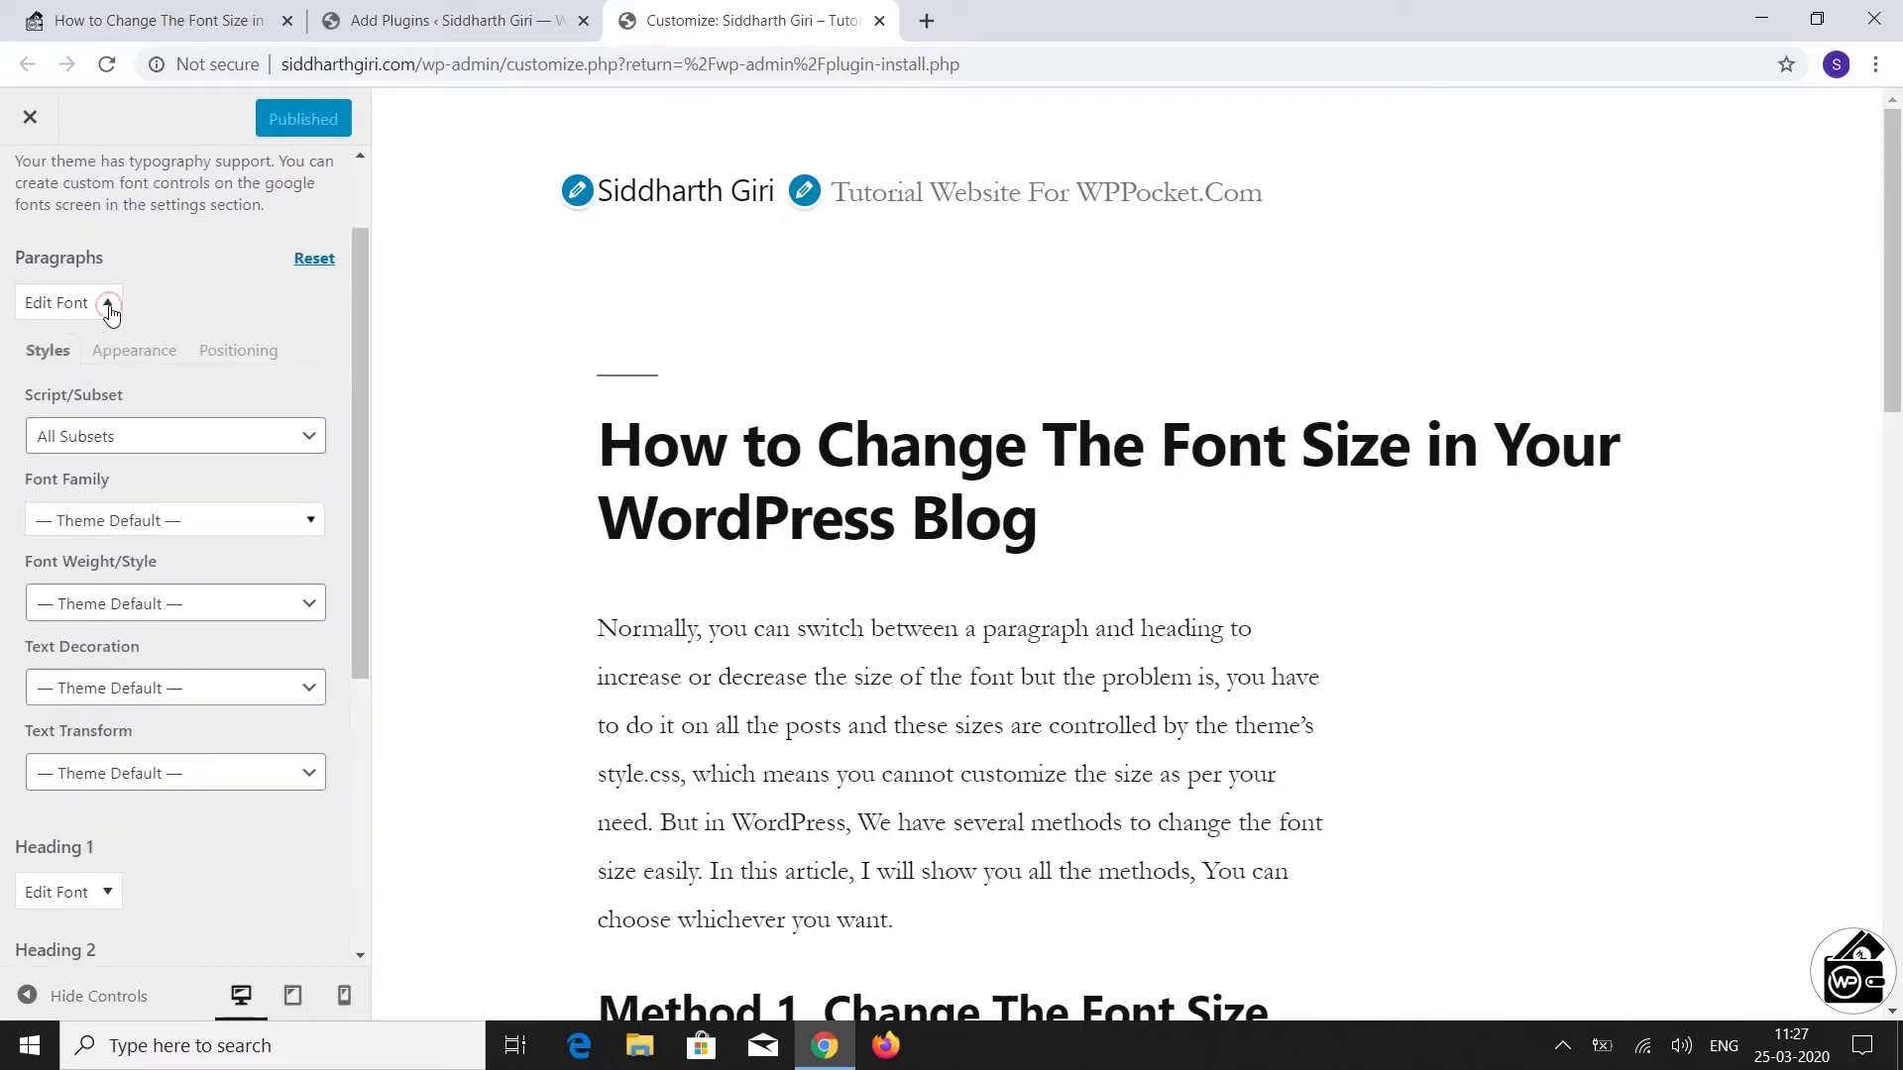
click(134, 356)
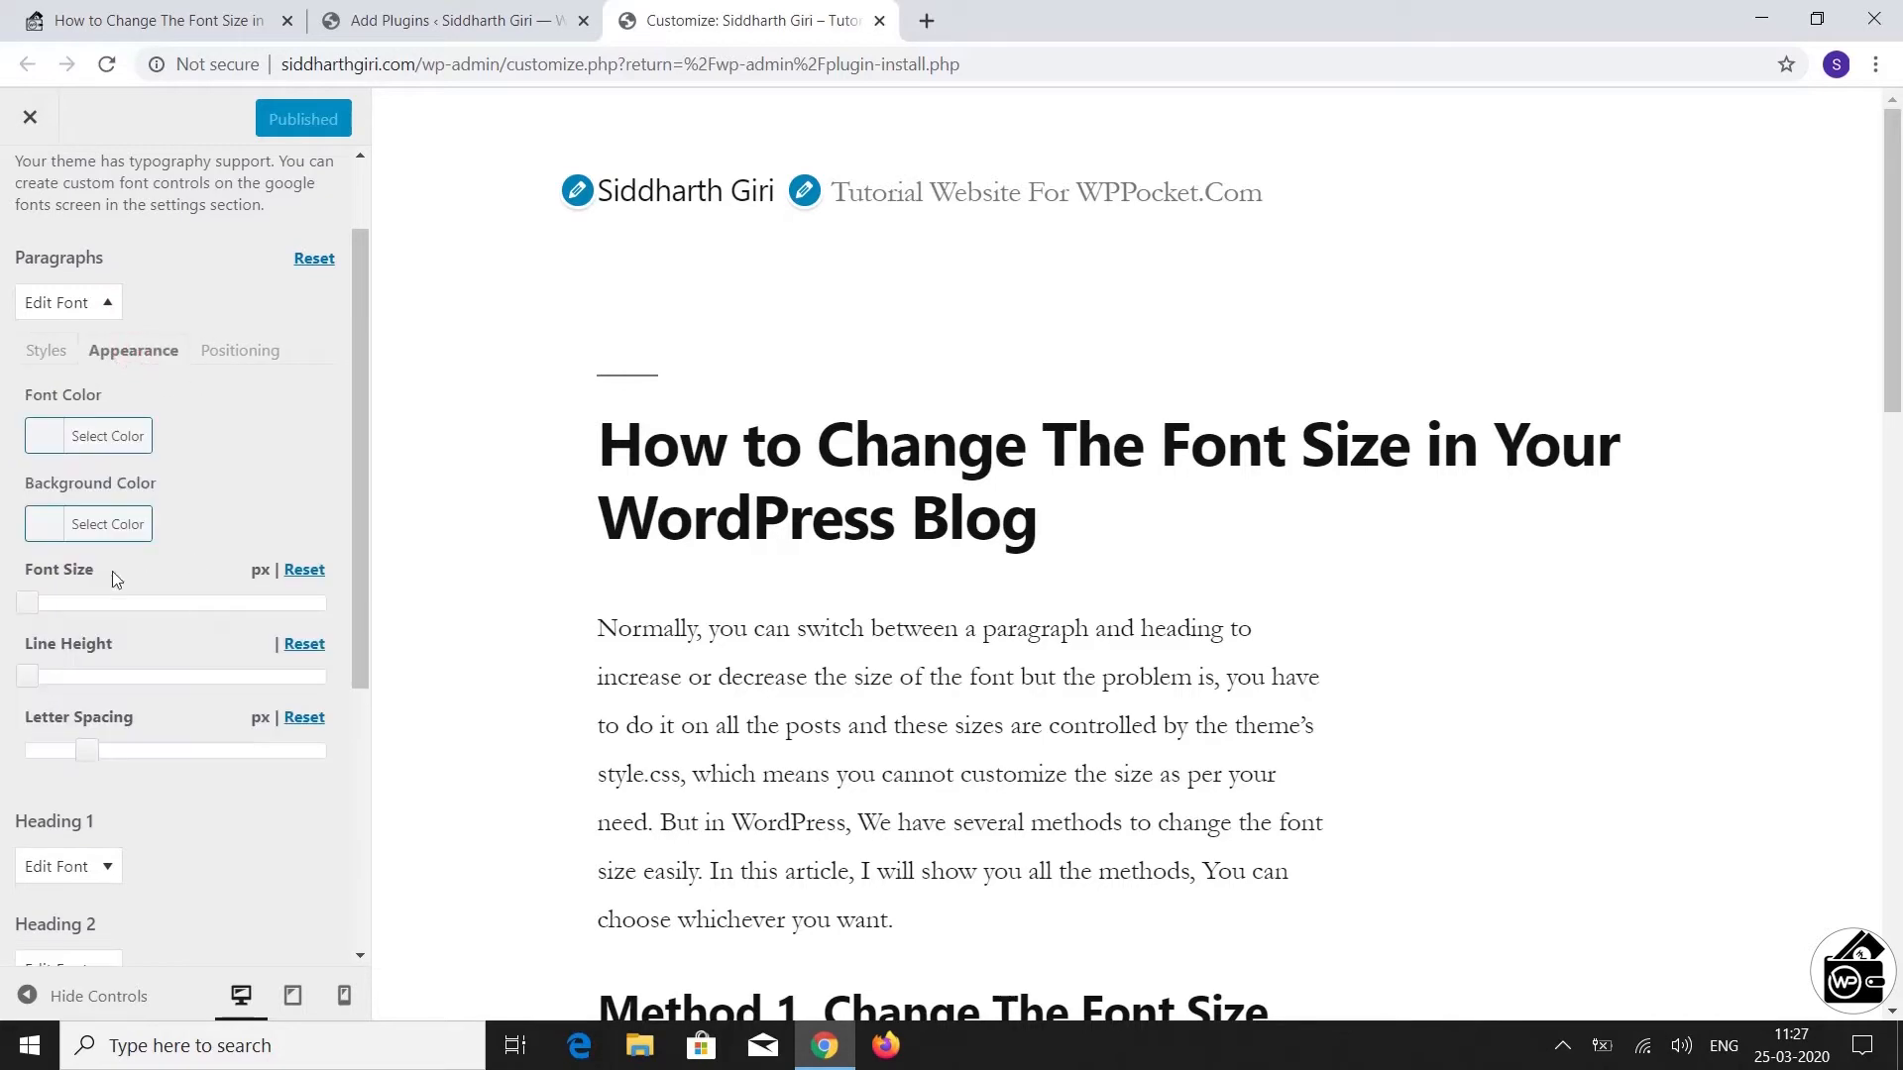
drag(28, 602, 169, 614)
scroll(1296, 525, down, 10)
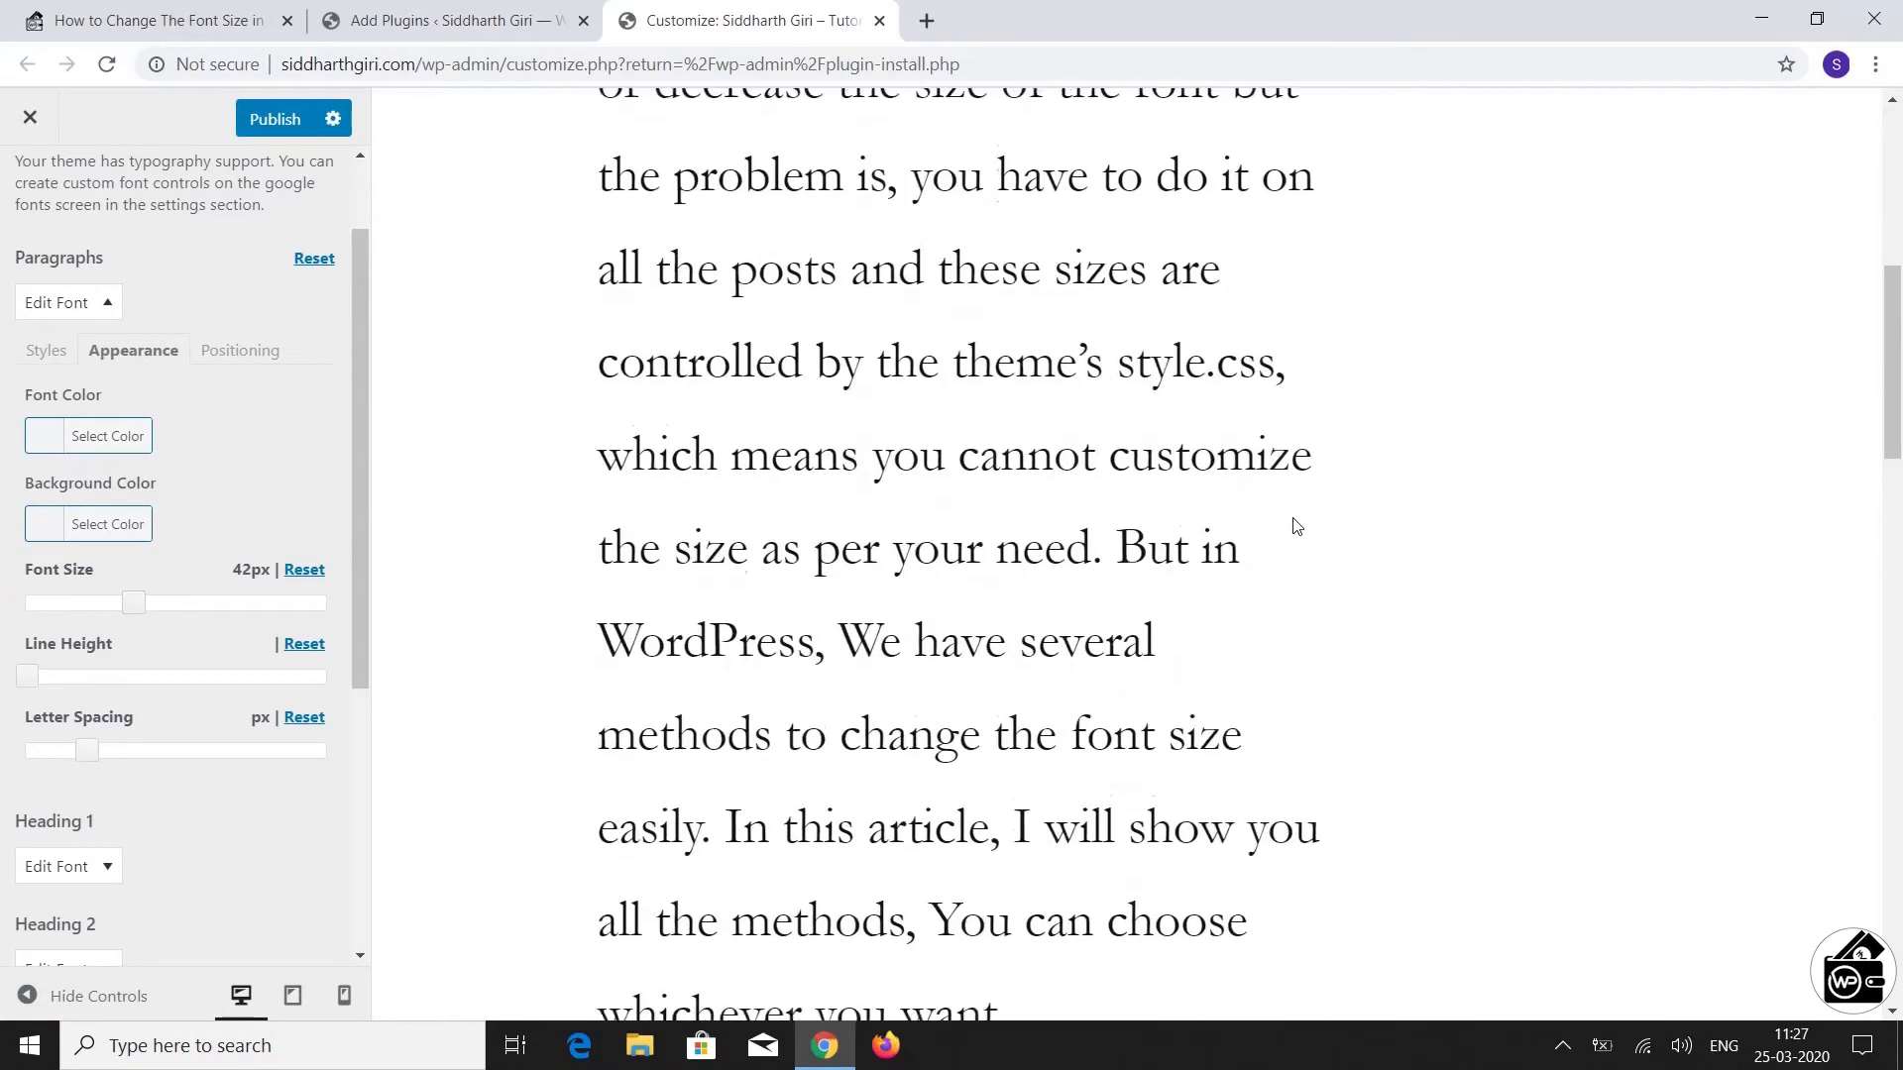
scroll(1296, 526, up, 5)
scroll(984, 515, up, 2)
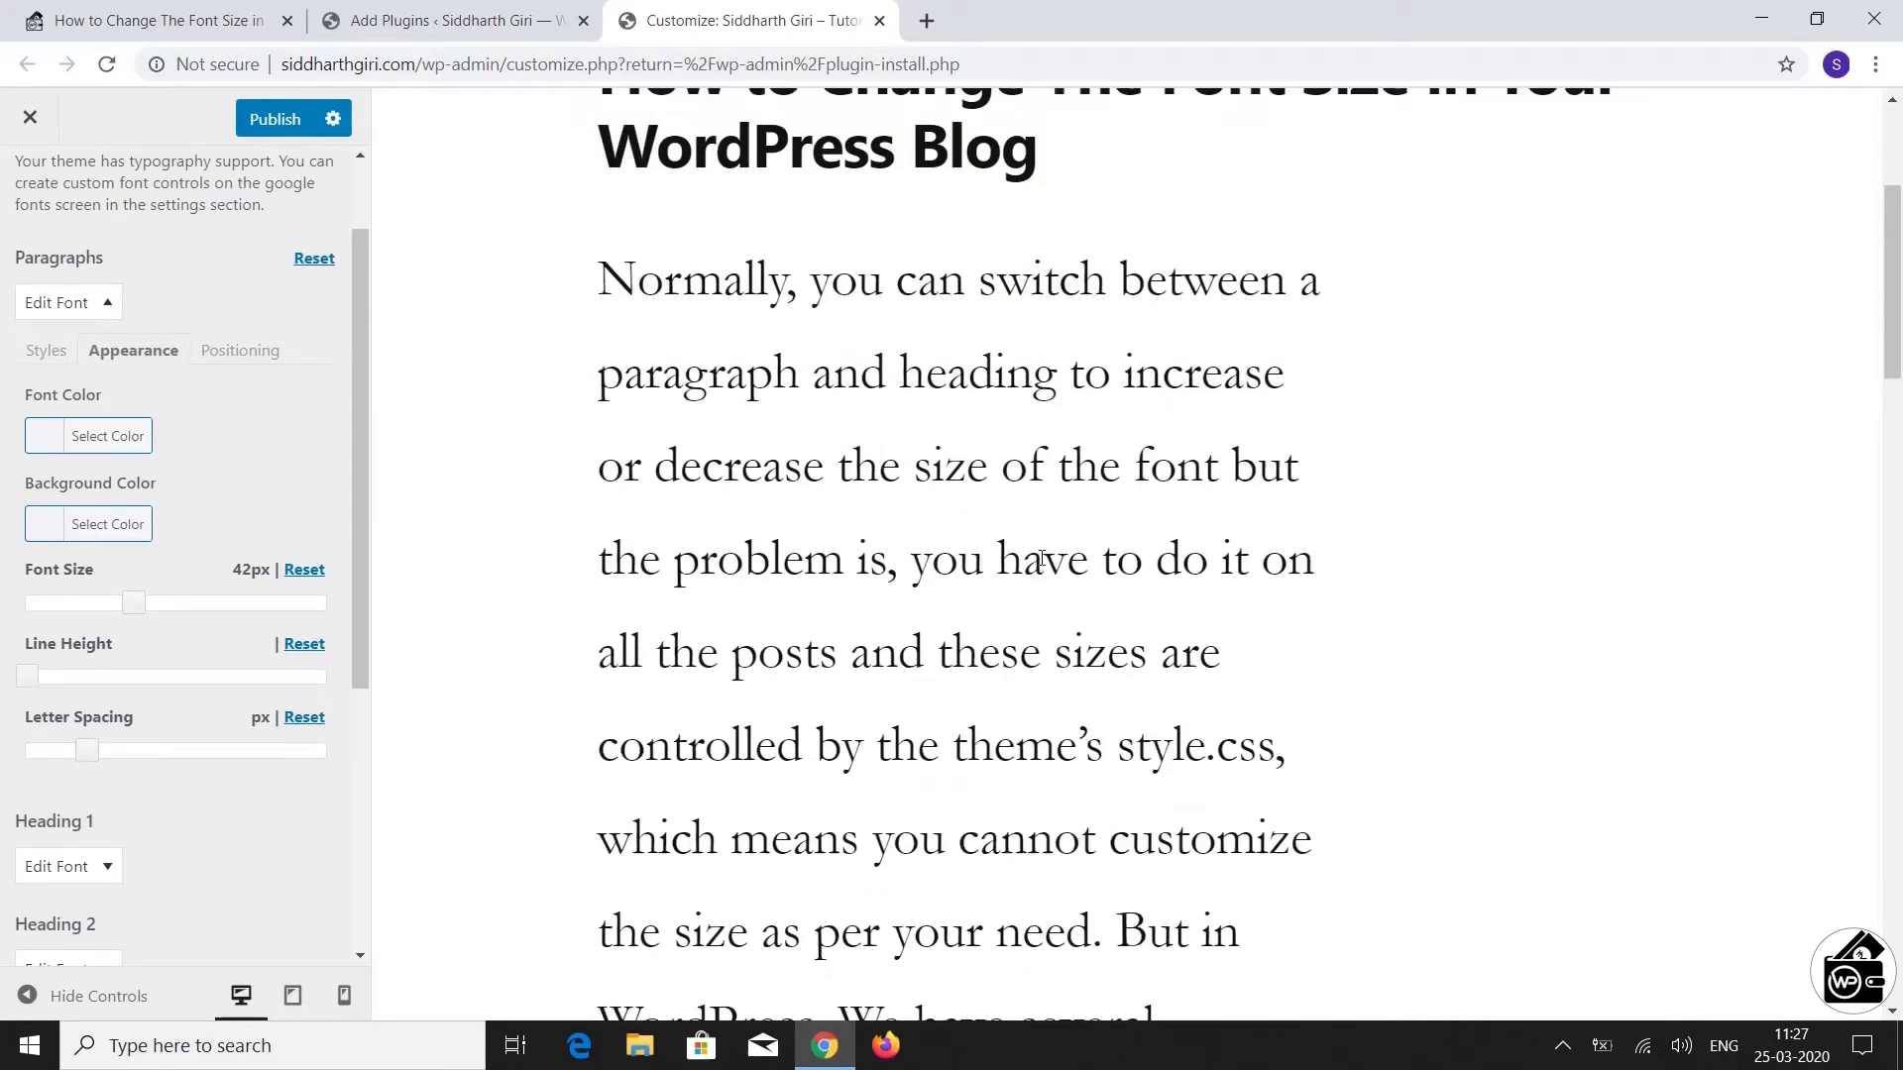
drag(146, 609, 56, 621)
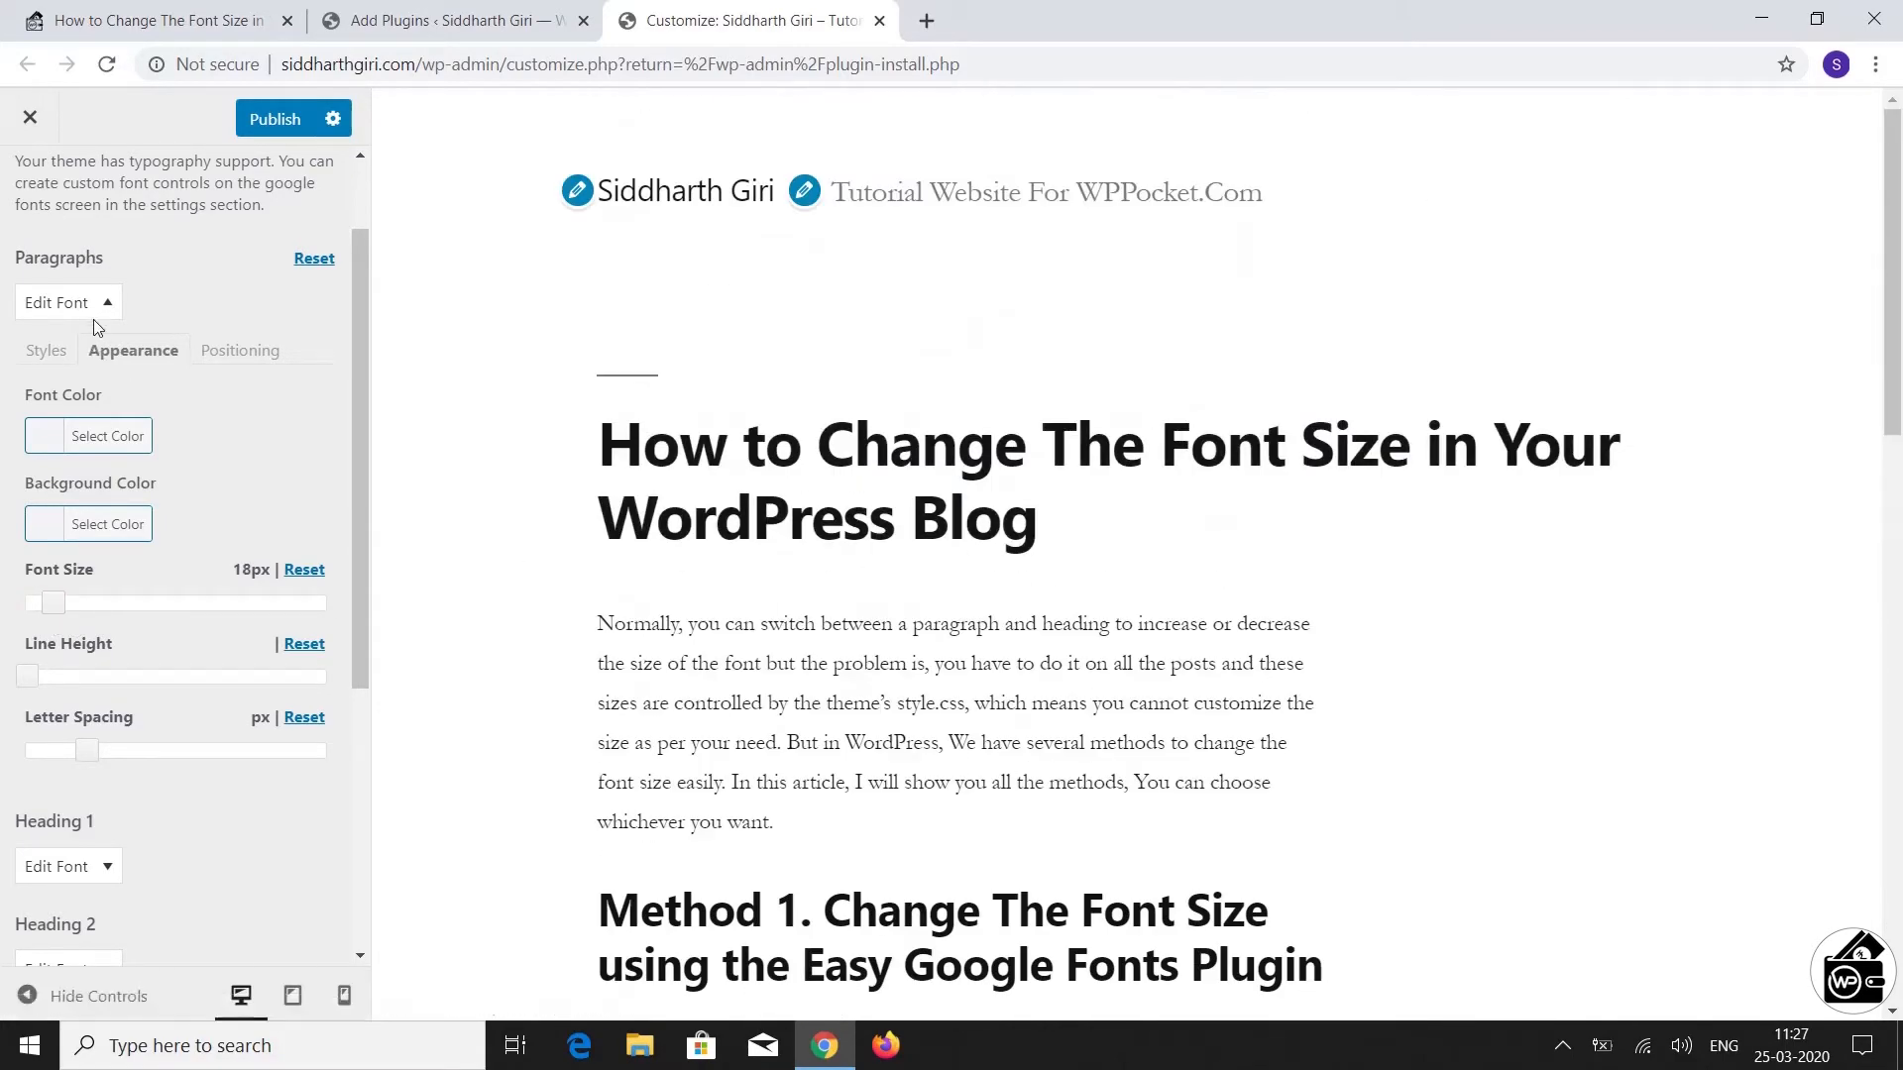
click(93, 315)
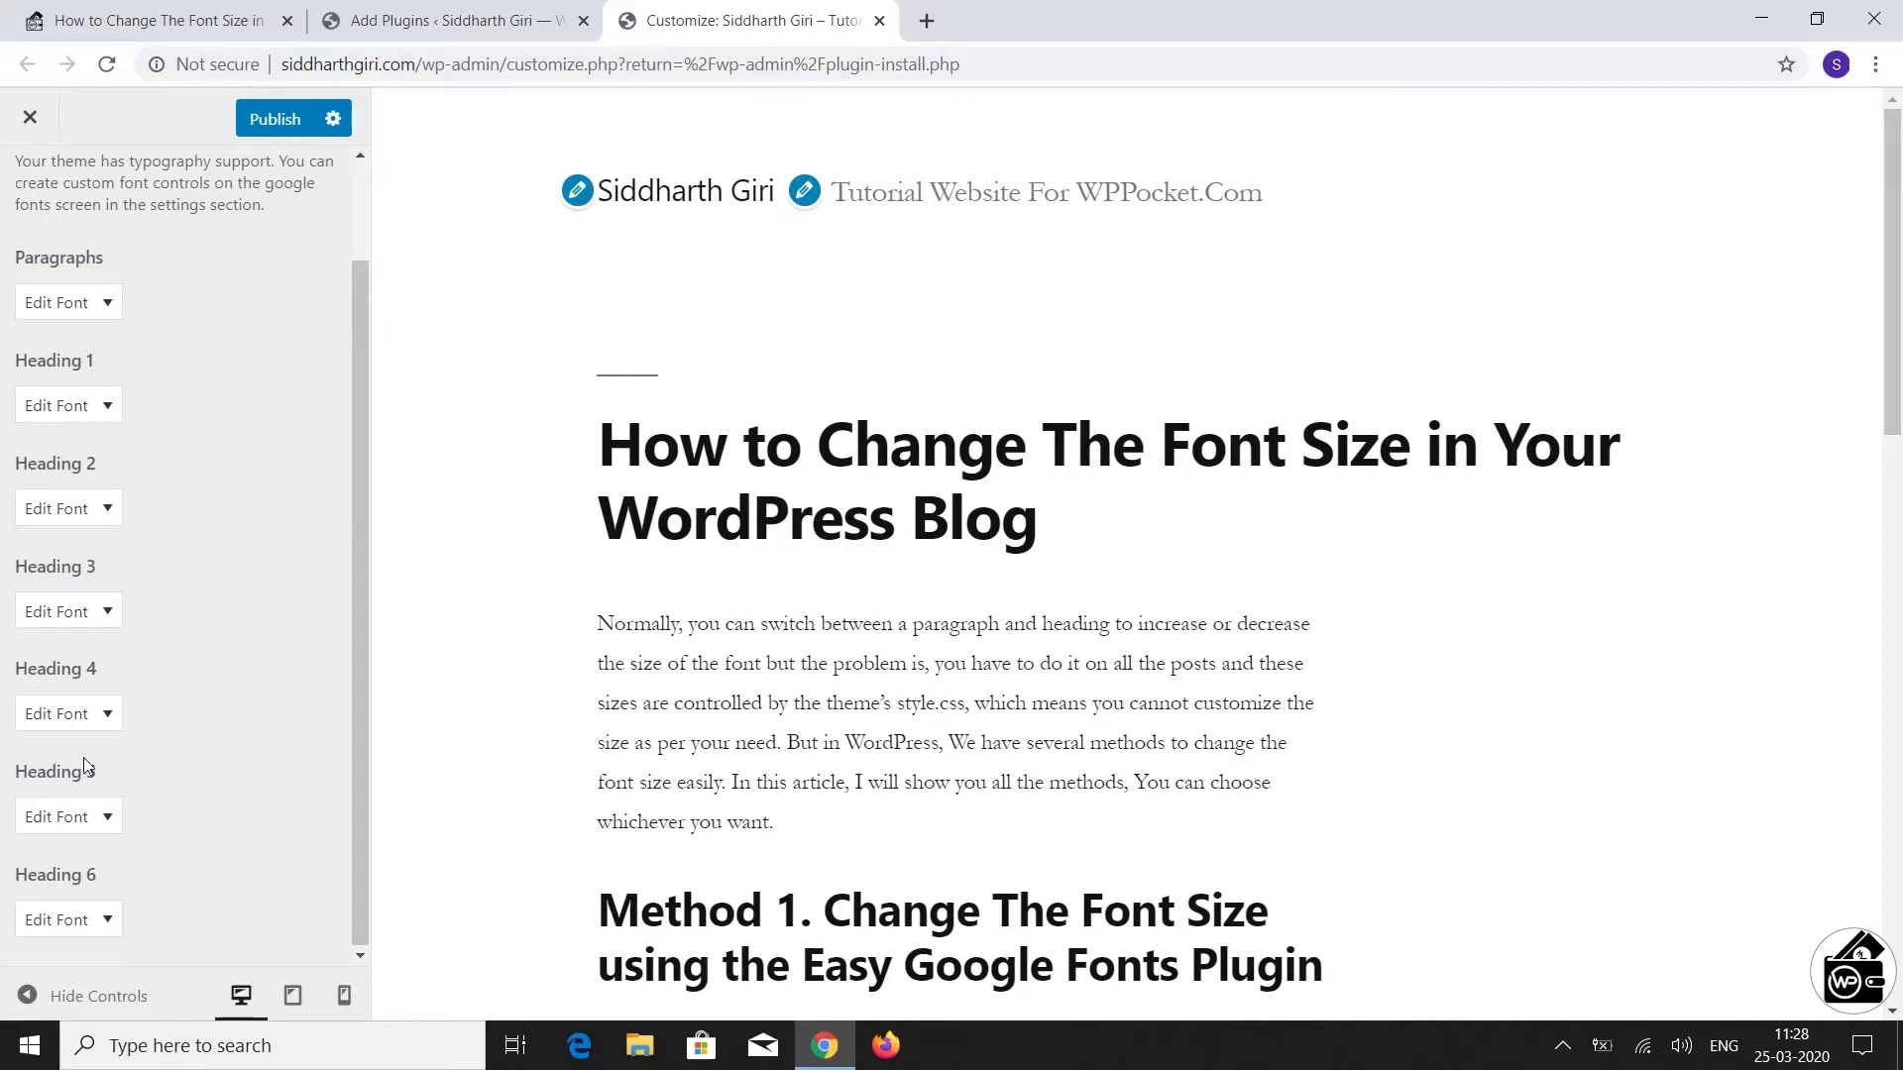
Create a font control named "Whole Website" in the Google Fonts settings of the WordPress dashboard
click(512, 8)
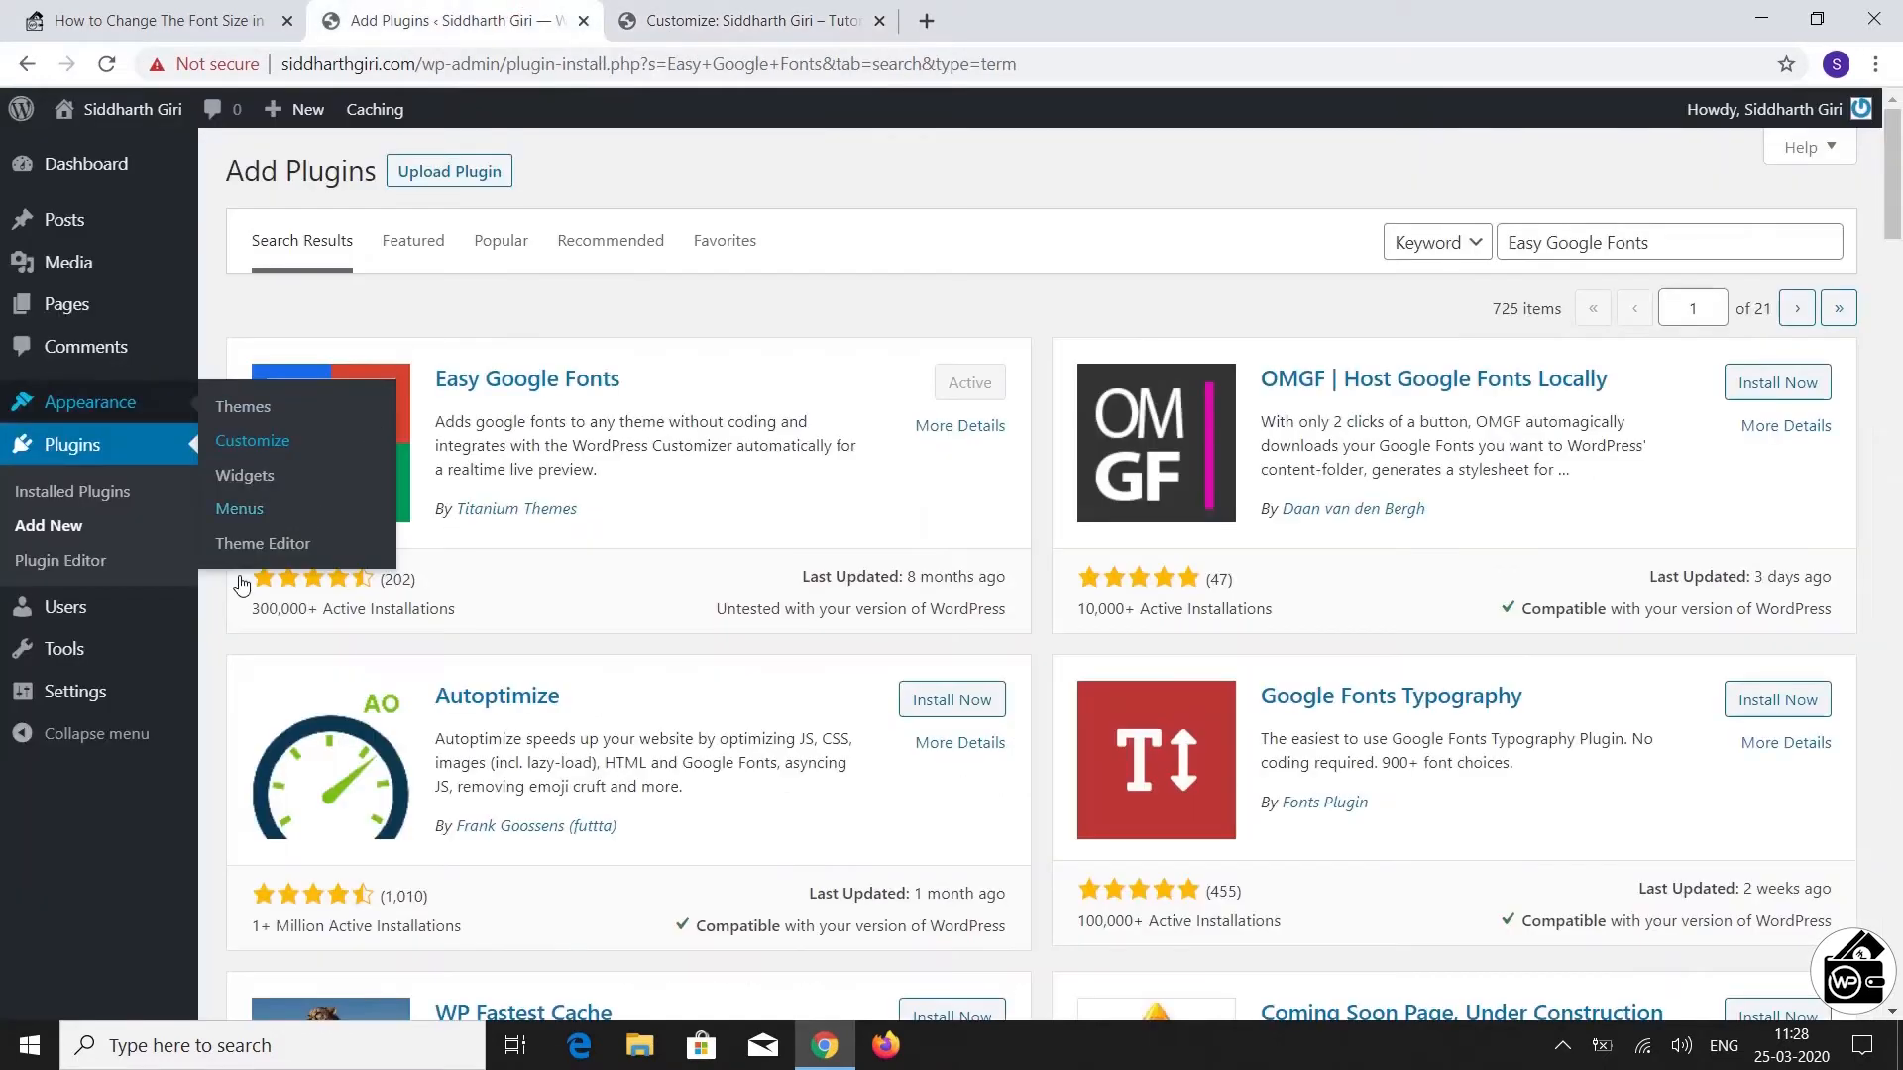
mouse_move(99, 692)
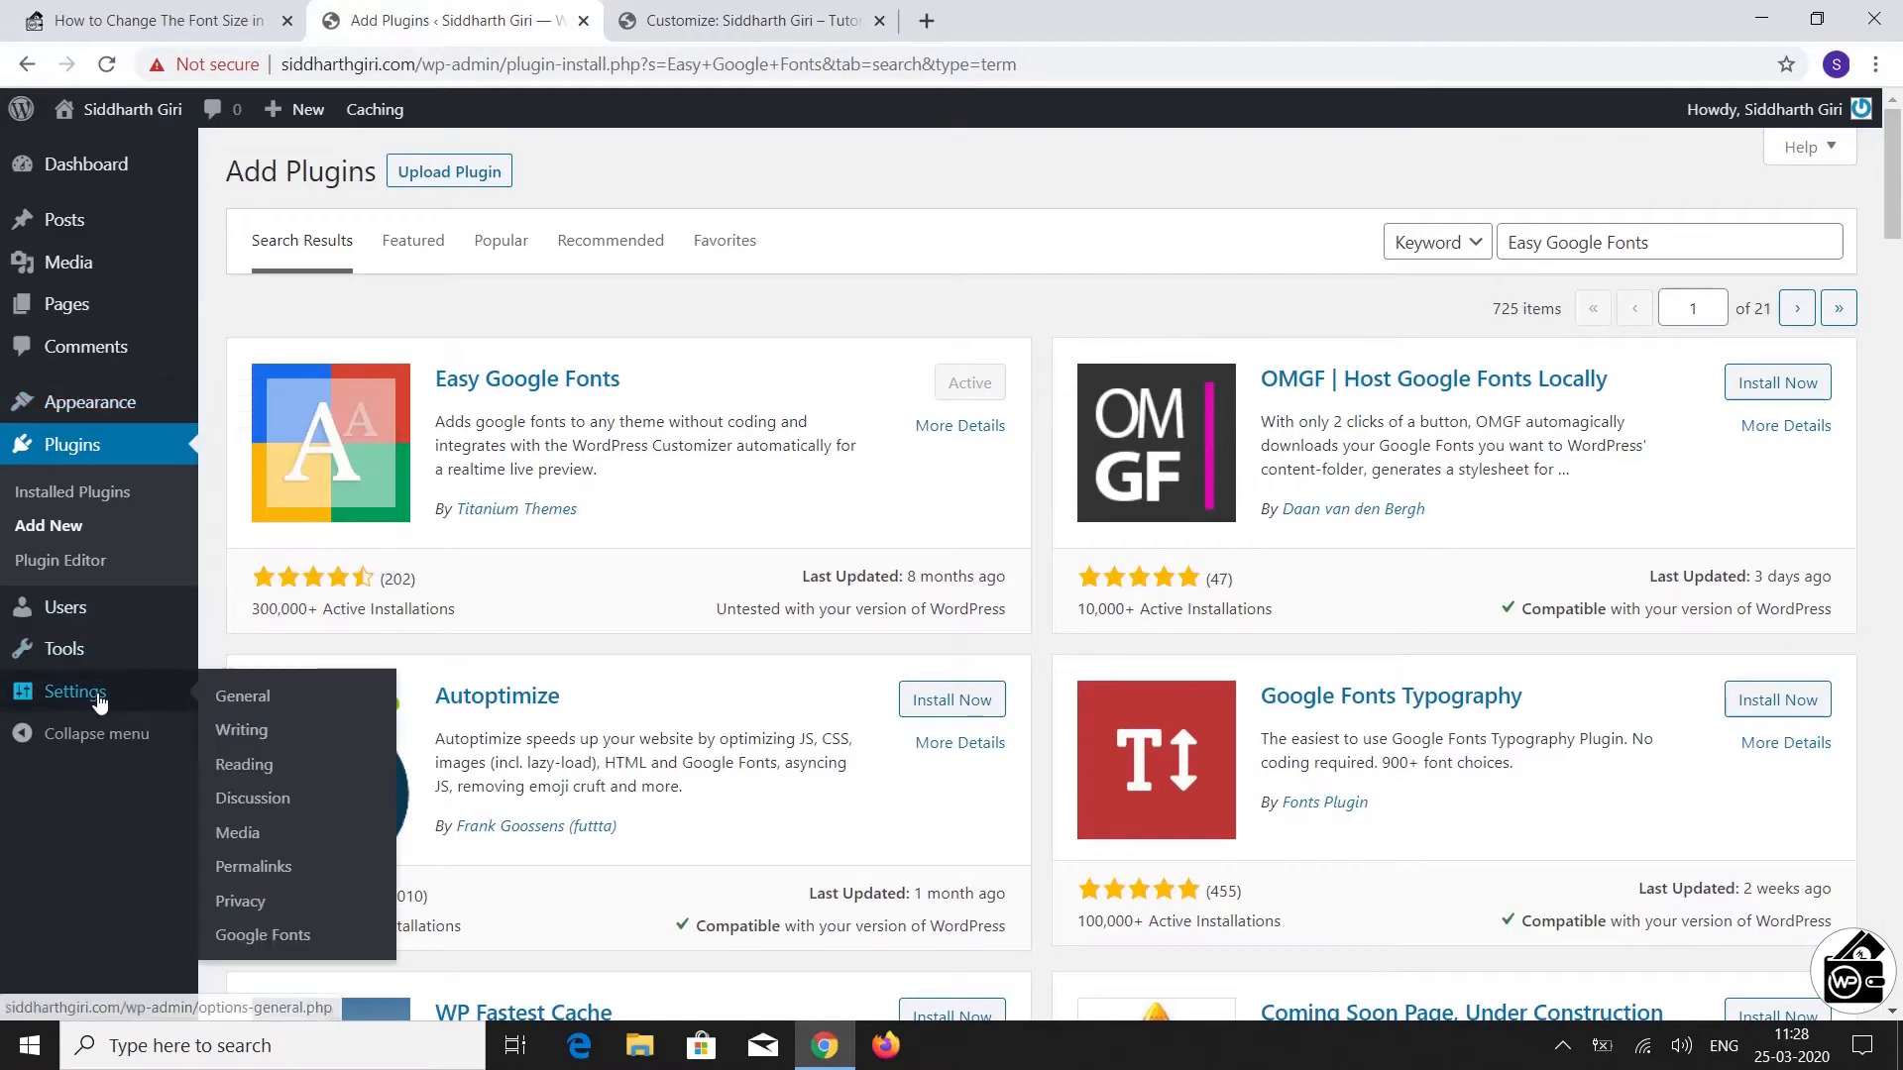
click(267, 937)
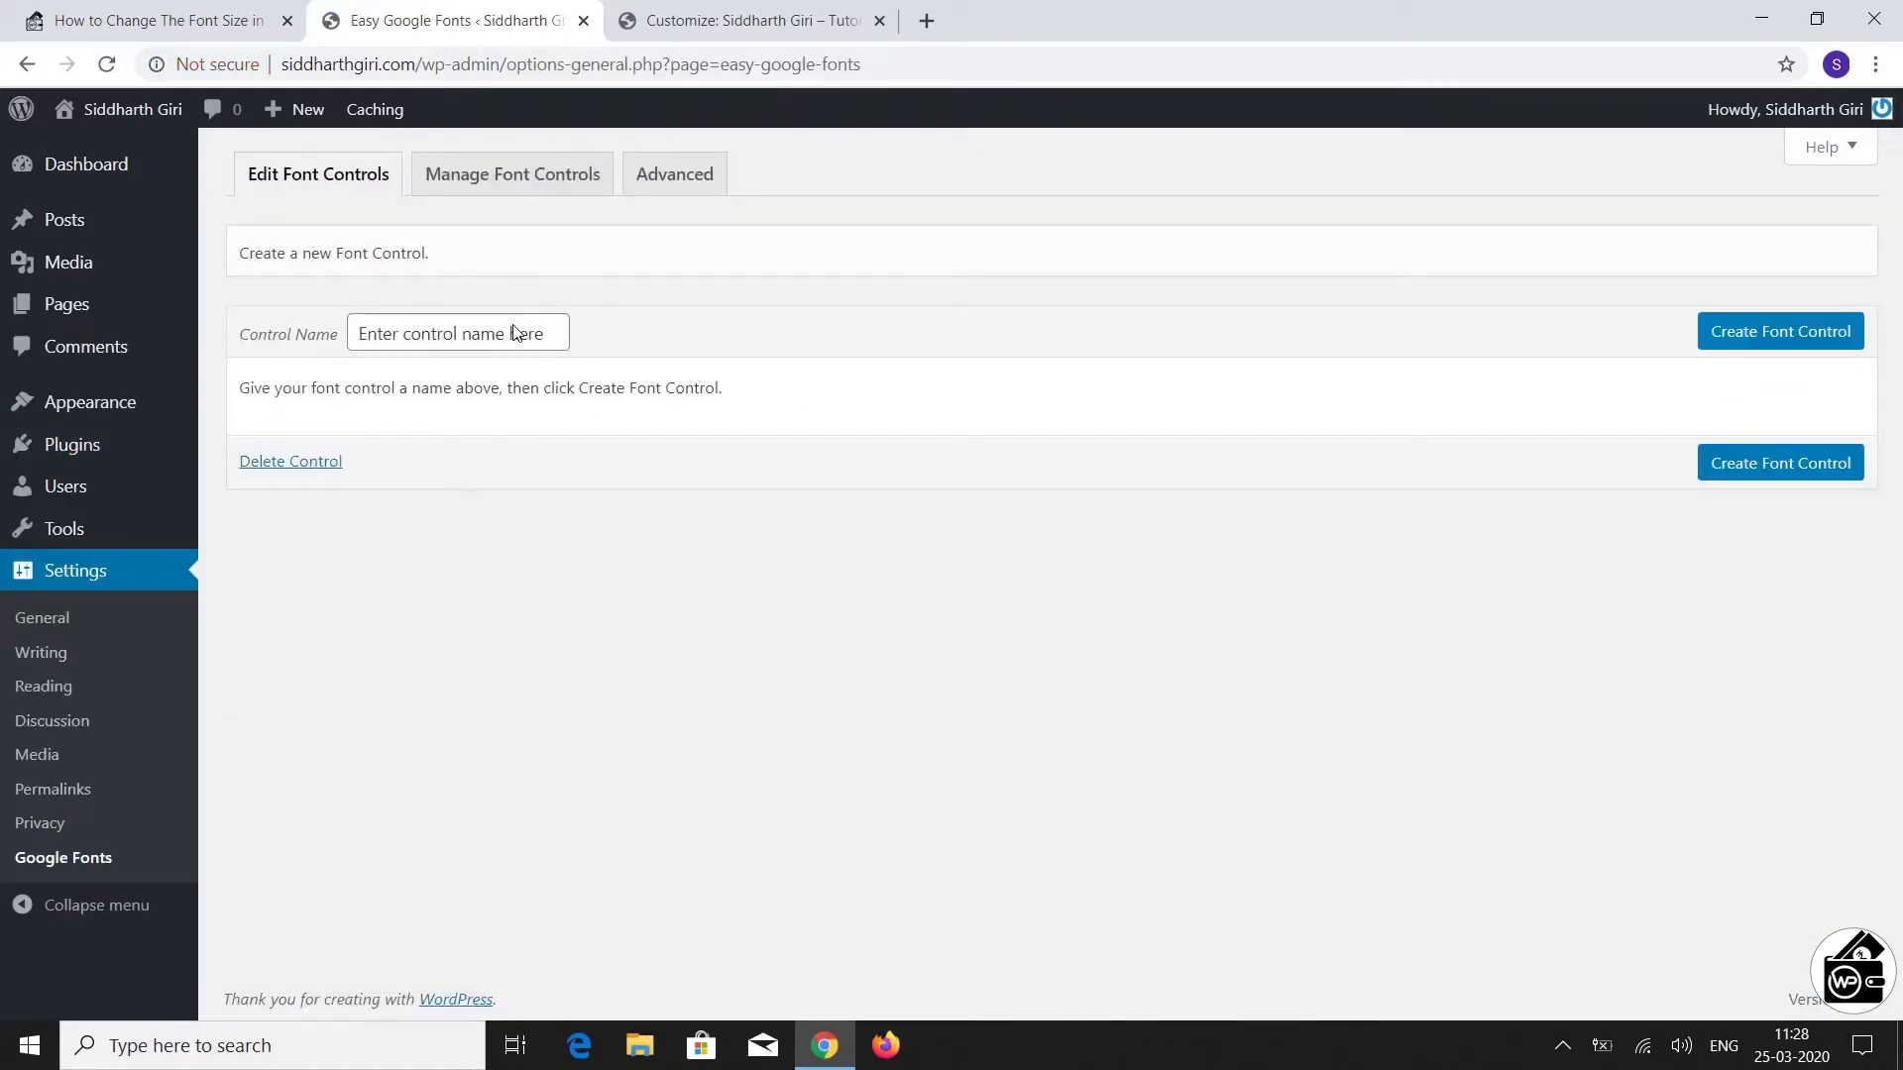
click(515, 330)
text(Wh)
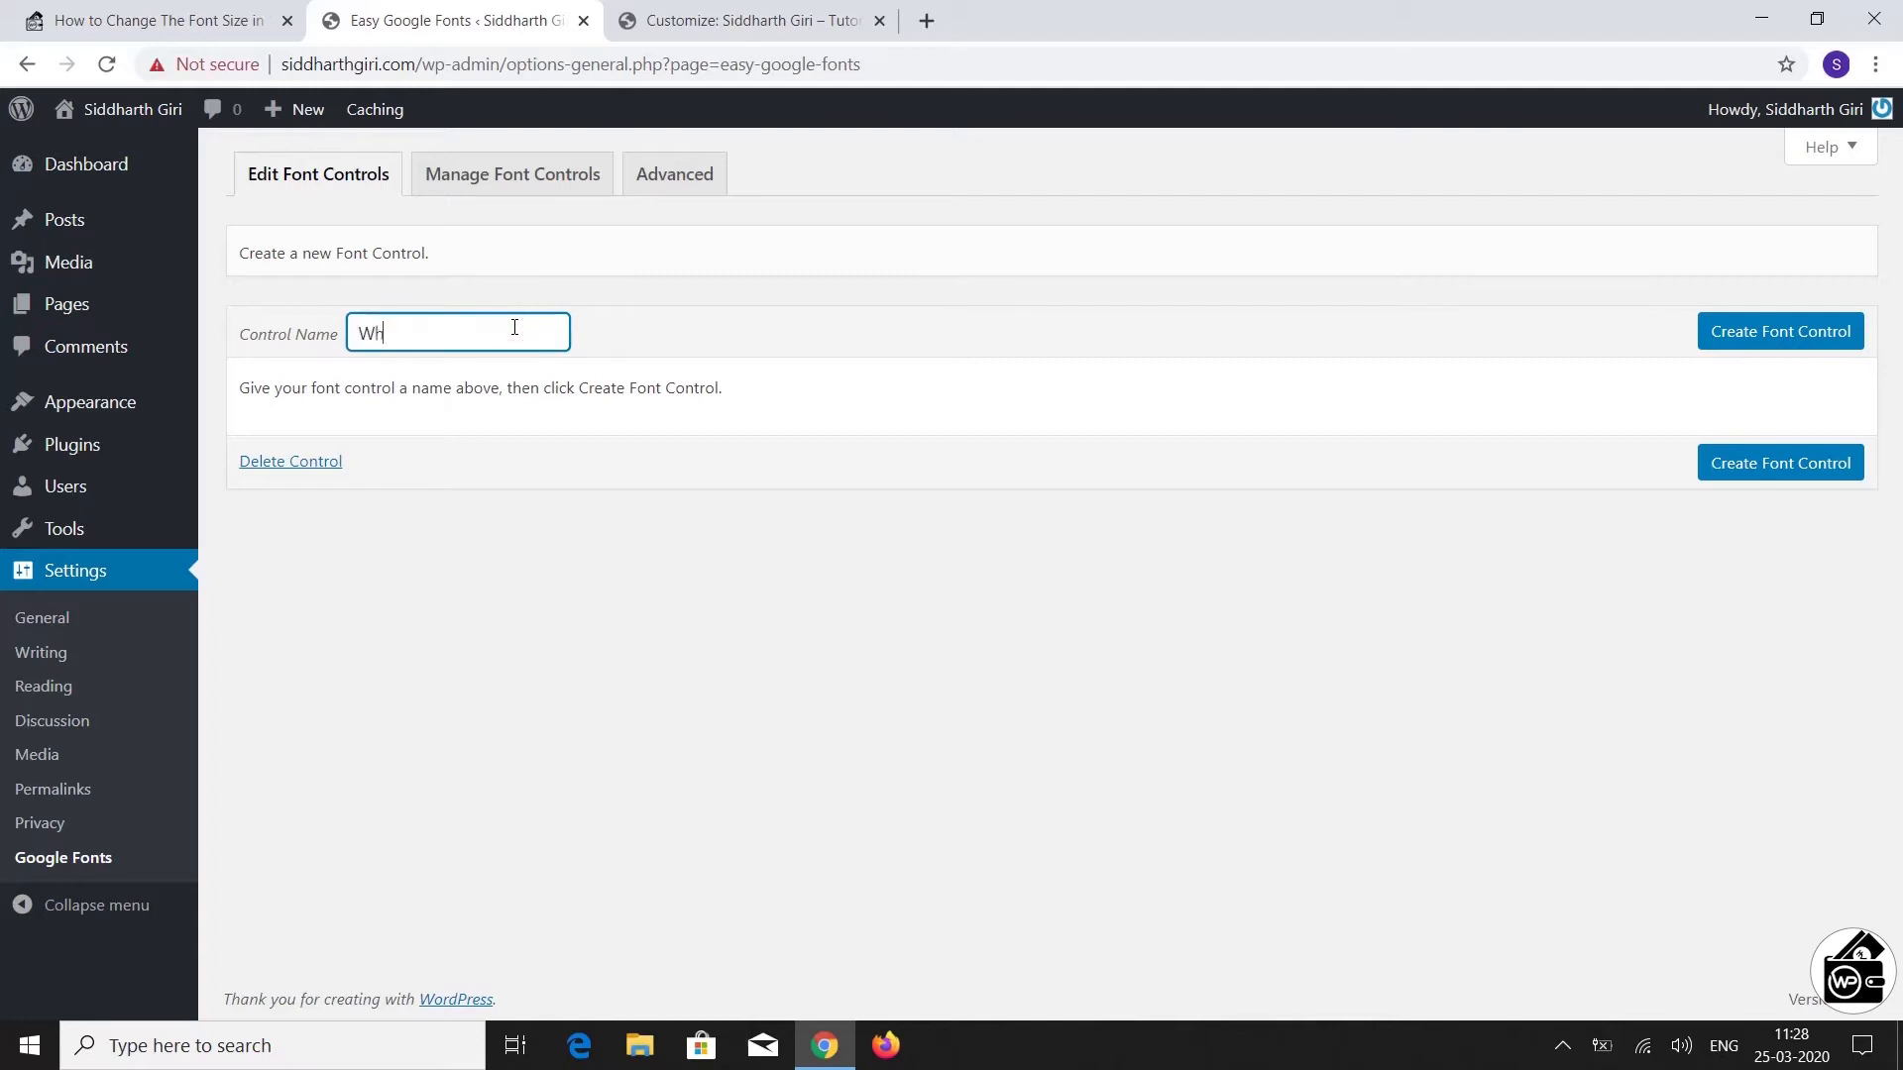
text(ole Website)
click(1808, 335)
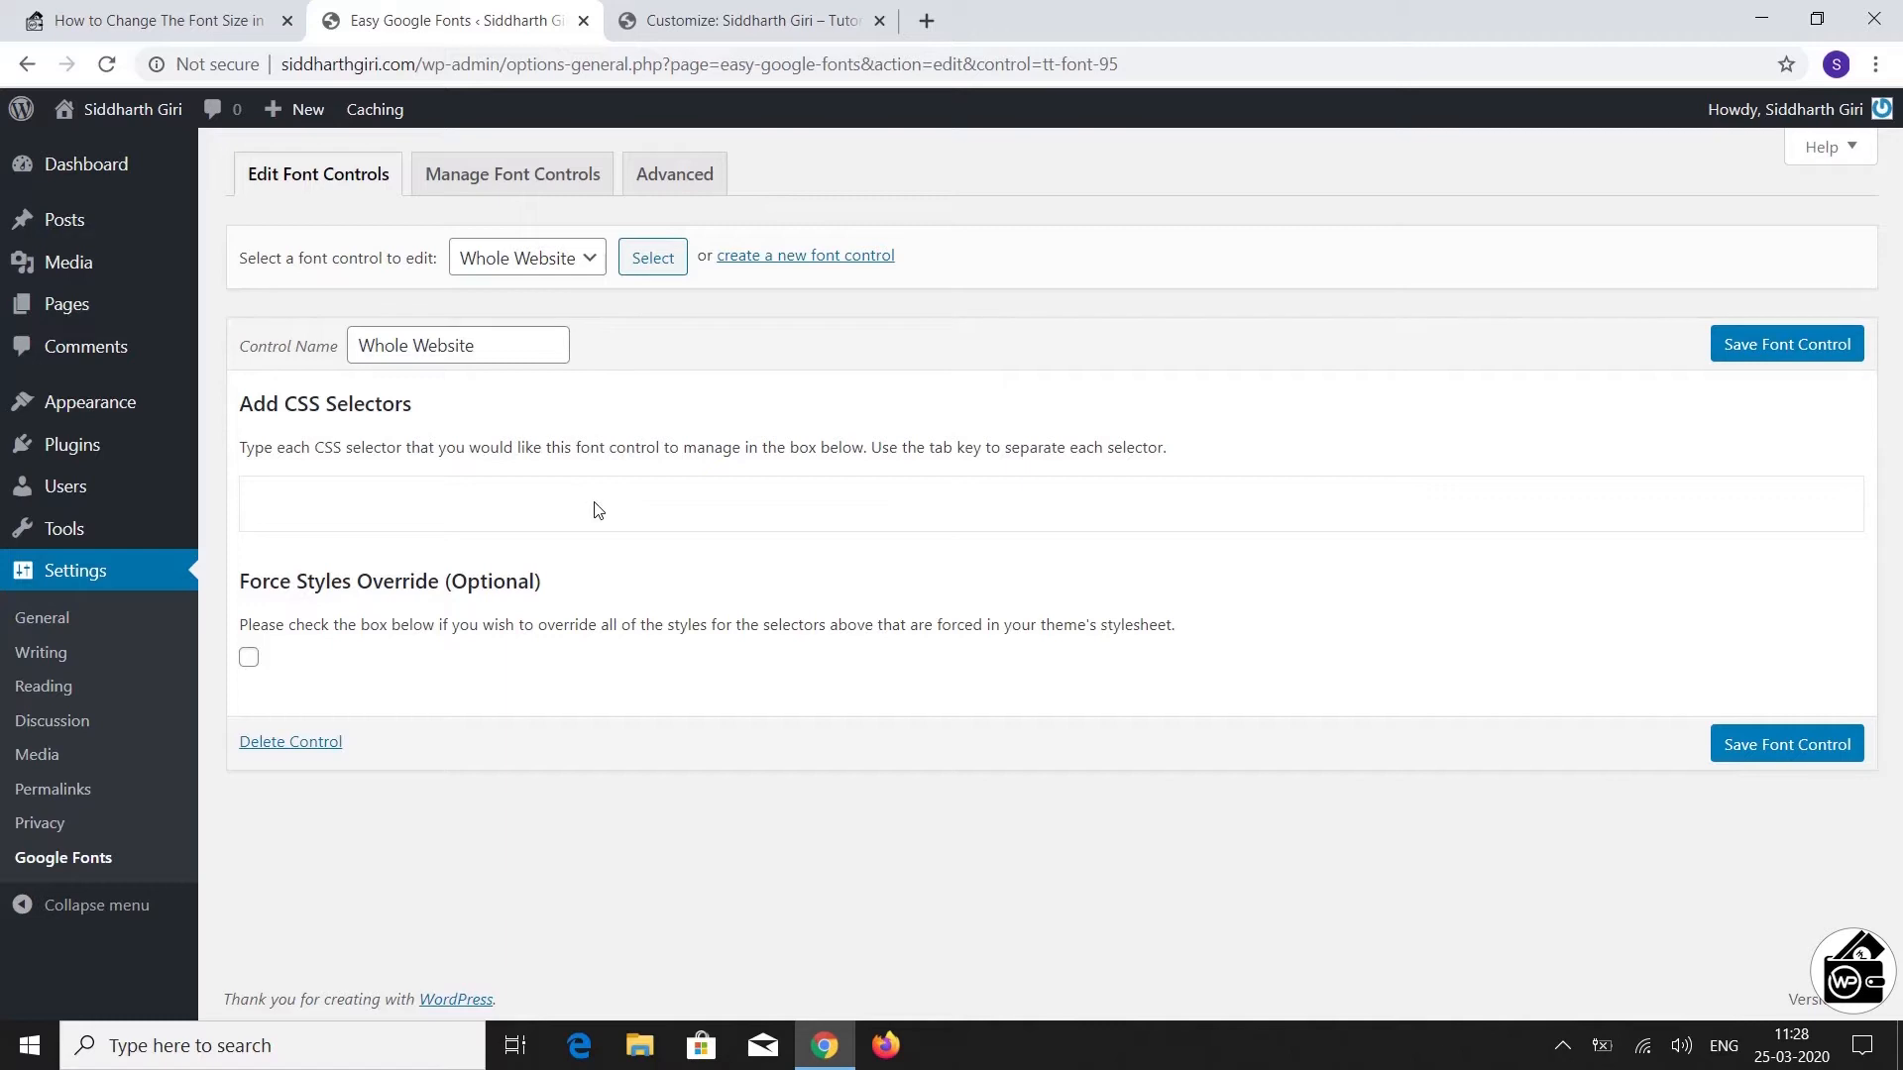
Inspect the opening paragraph's HTML element in the customizer preview and add p as a CSS selector to the Whole Website font control
click(840, 12)
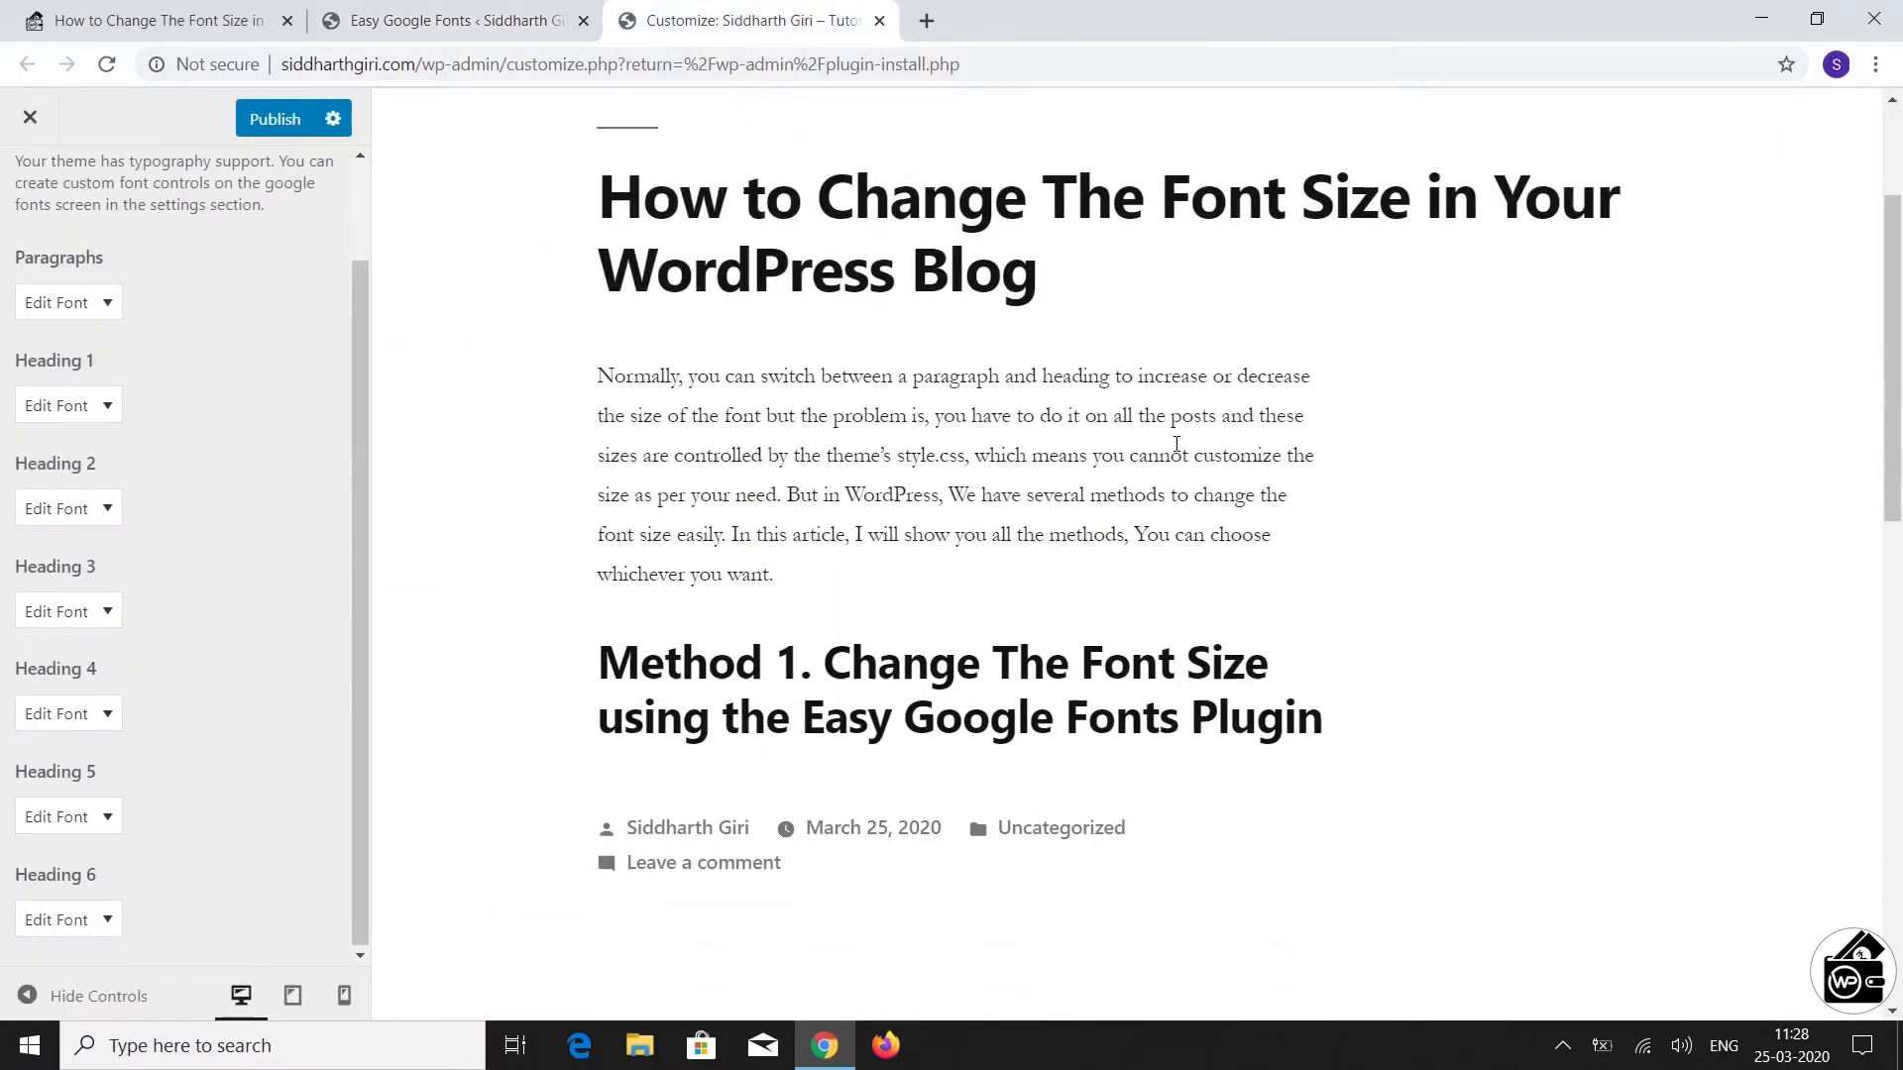
right_click(750, 434)
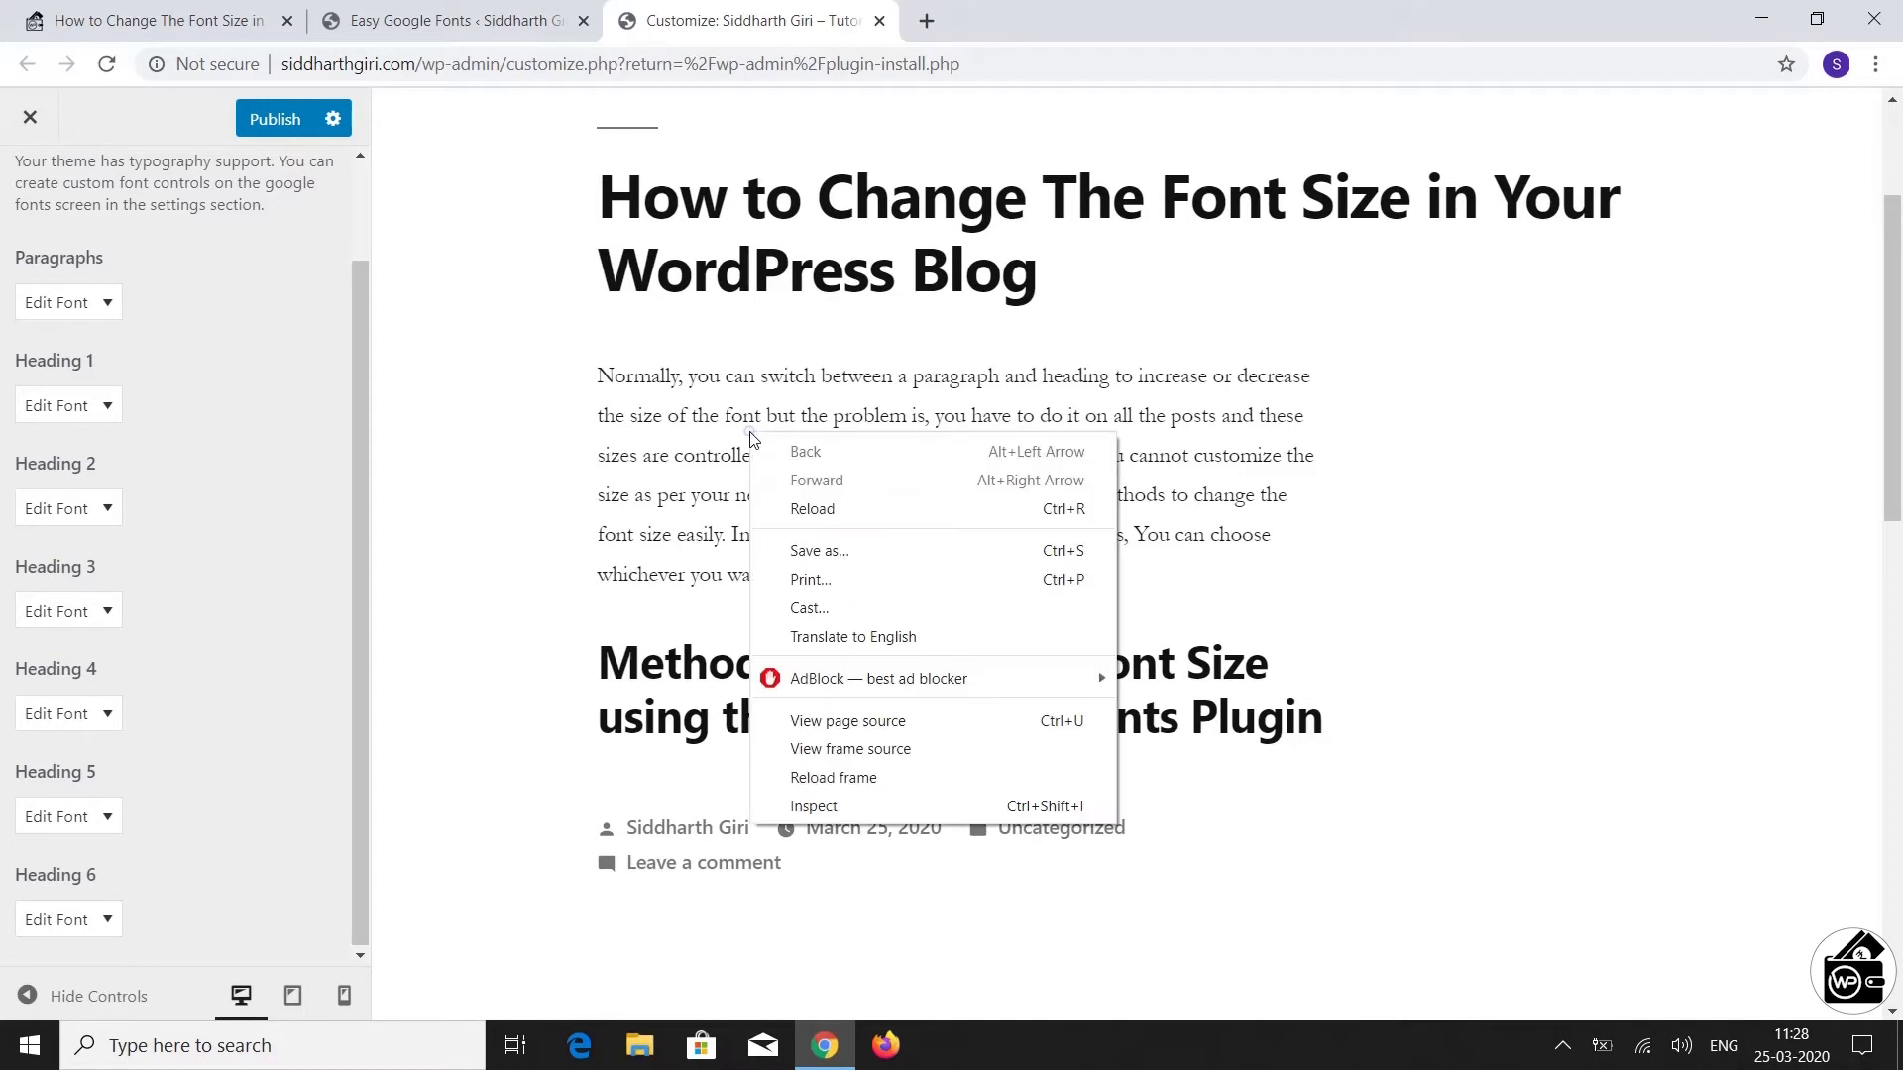
click(848, 801)
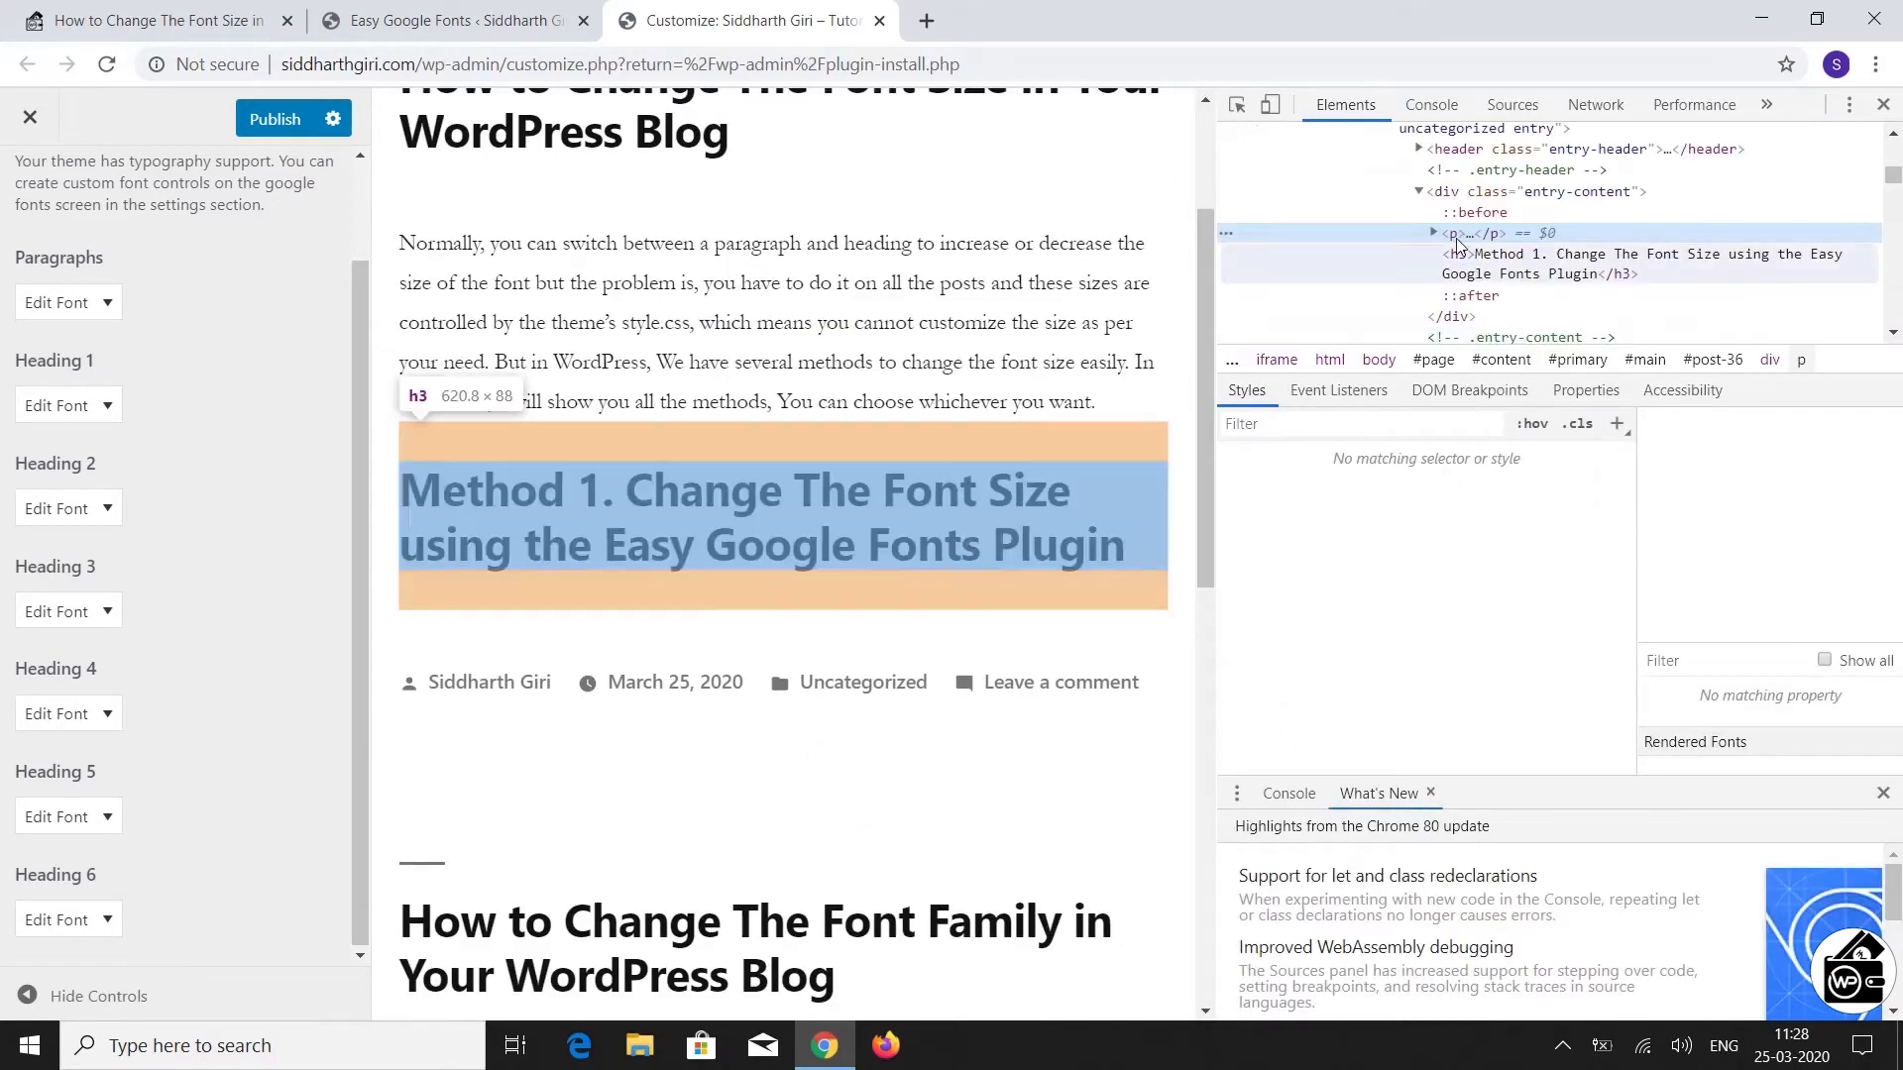
click(505, 8)
click(430, 519)
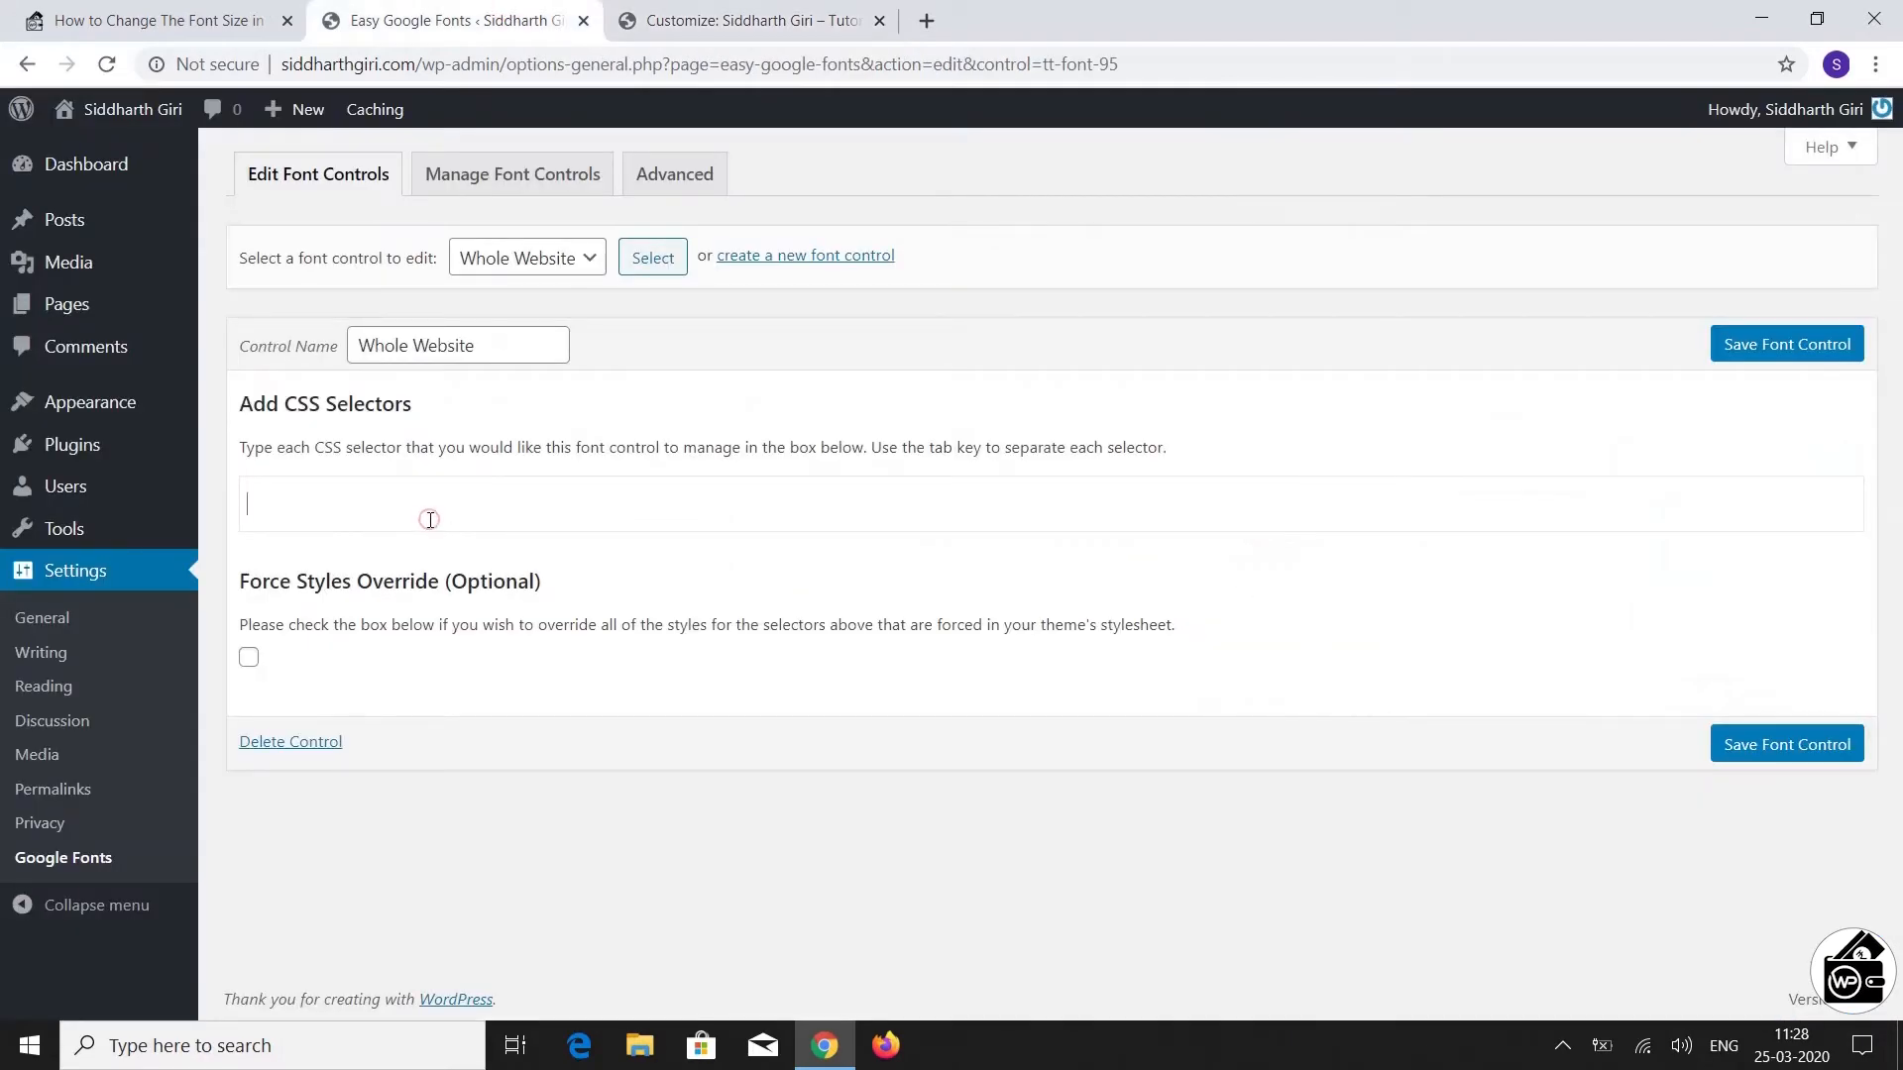
text(p)
key(Tab)
Inspect the "Method 1" heading's HTML element in the customizer preview and add h3 as a CSS selector to the Whole Website font control
click(649, 12)
scroll(763, 624, down, 6)
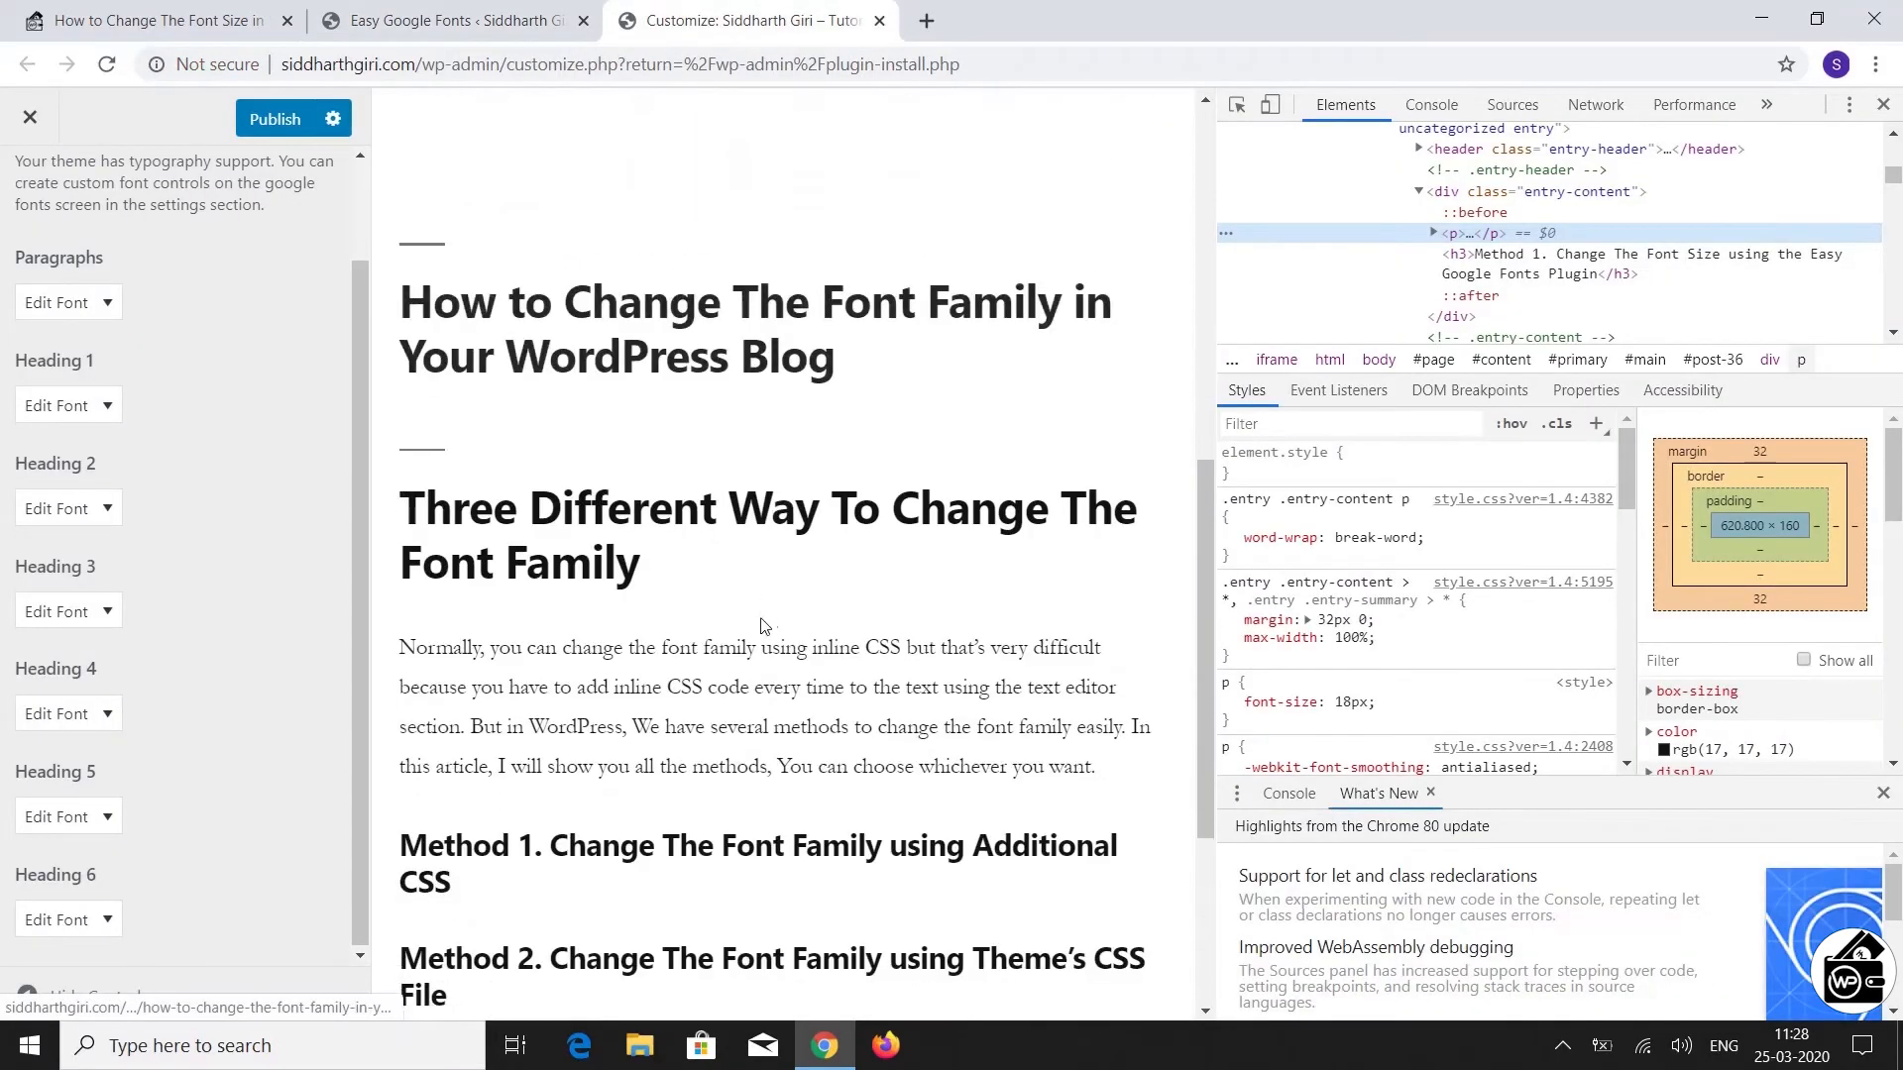
scroll(763, 624, up, 5)
right_click(659, 394)
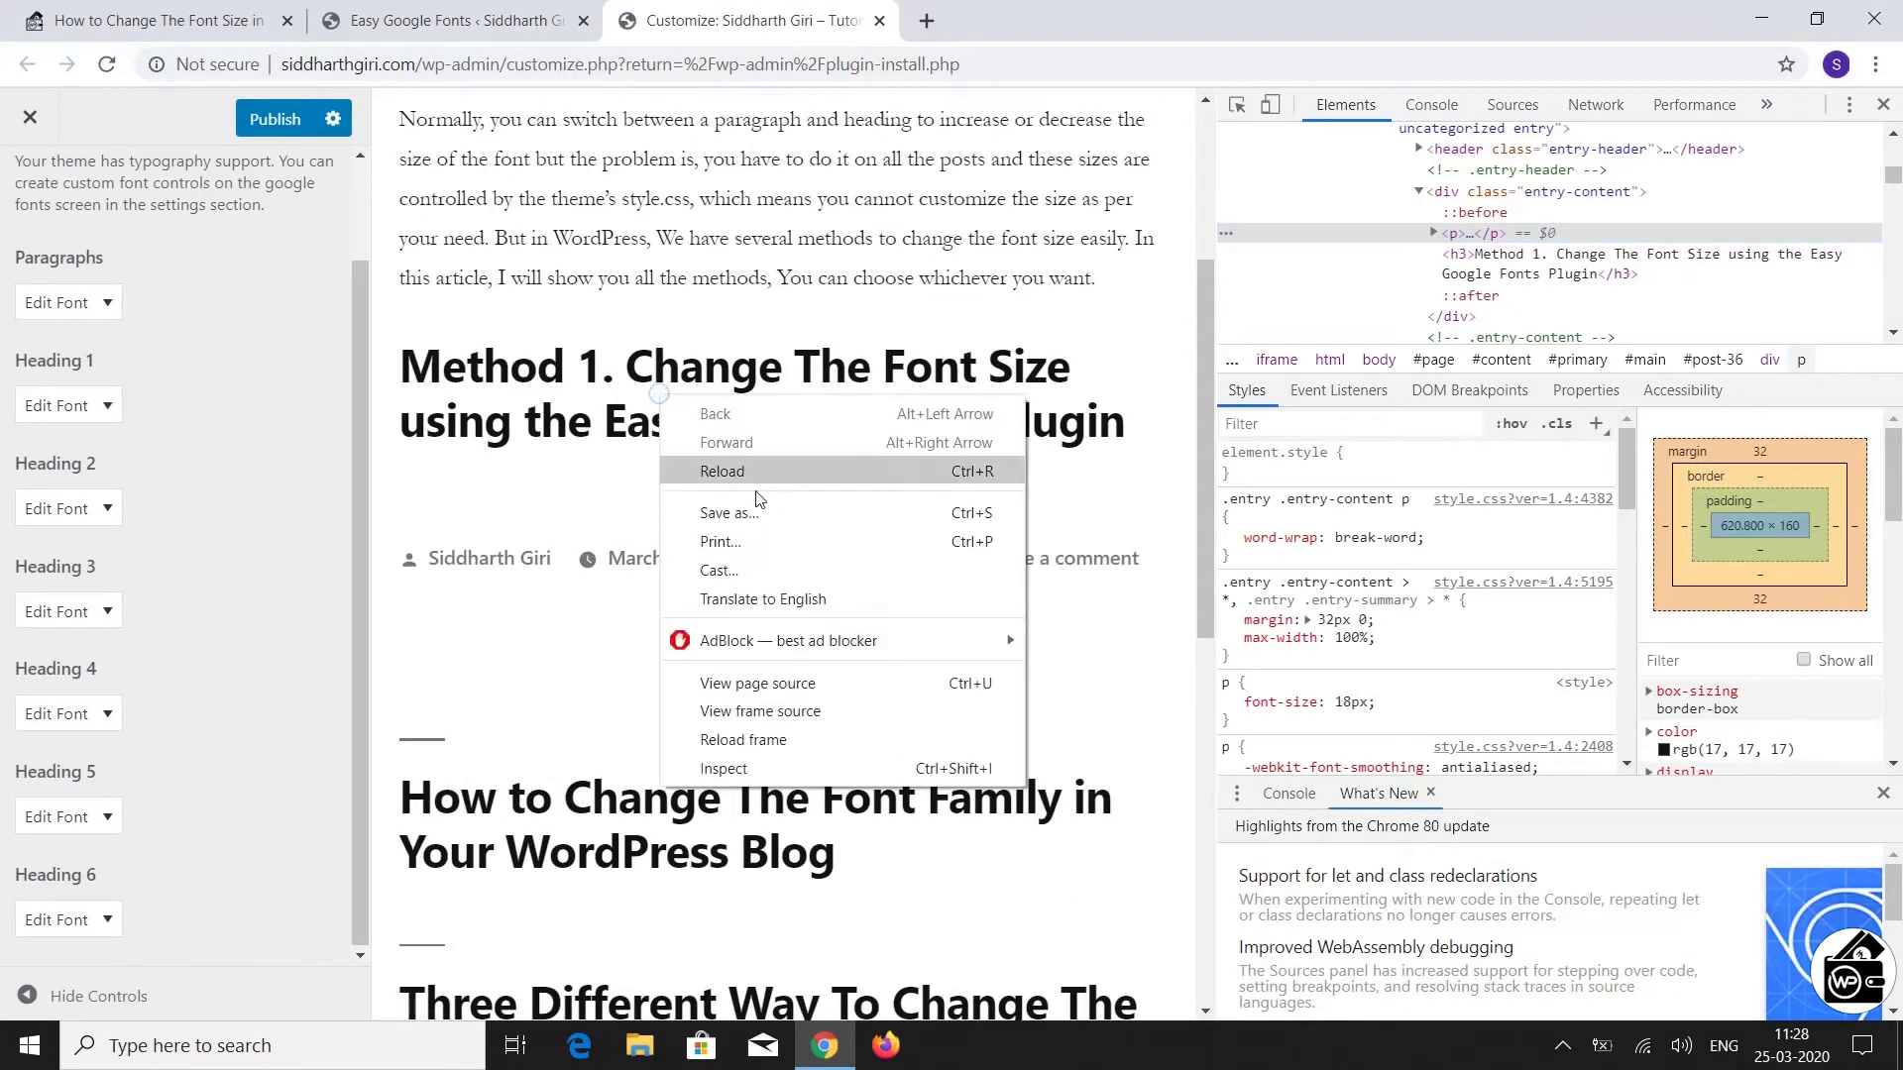
click(759, 769)
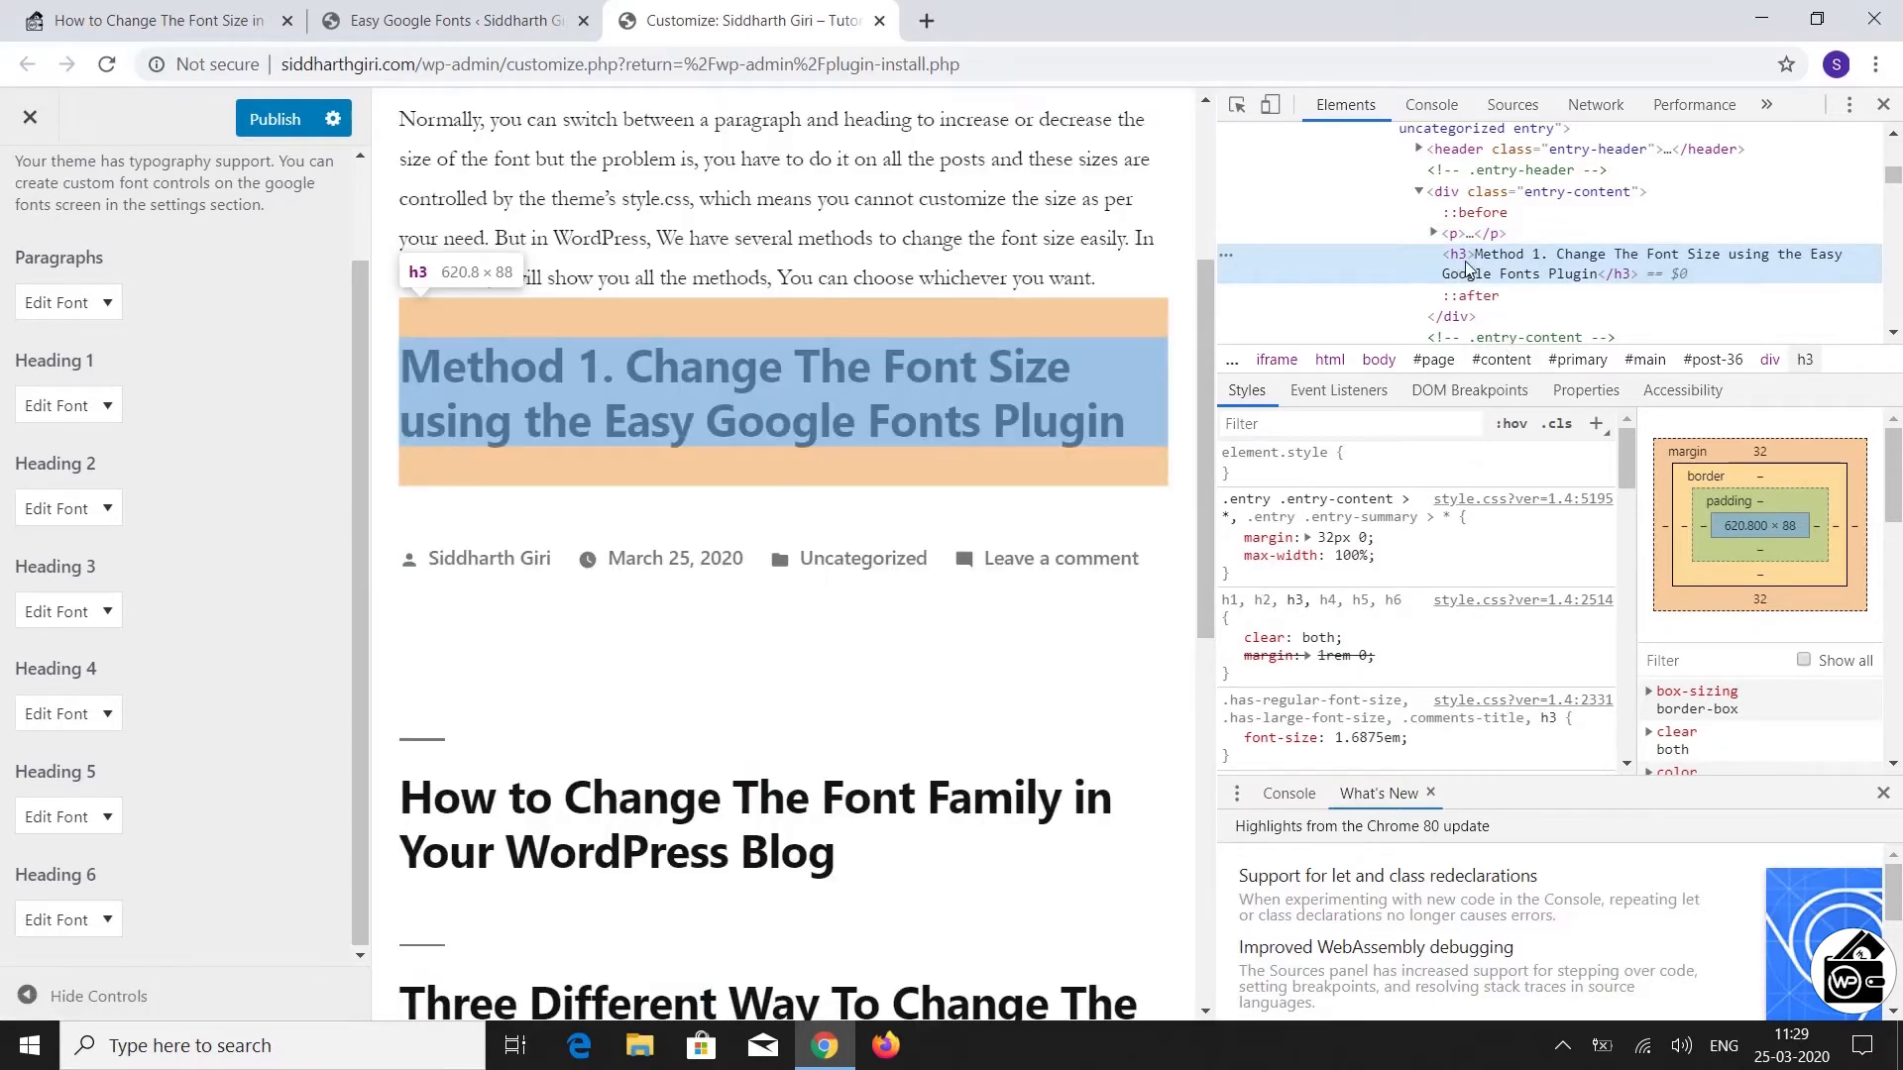
click(376, 25)
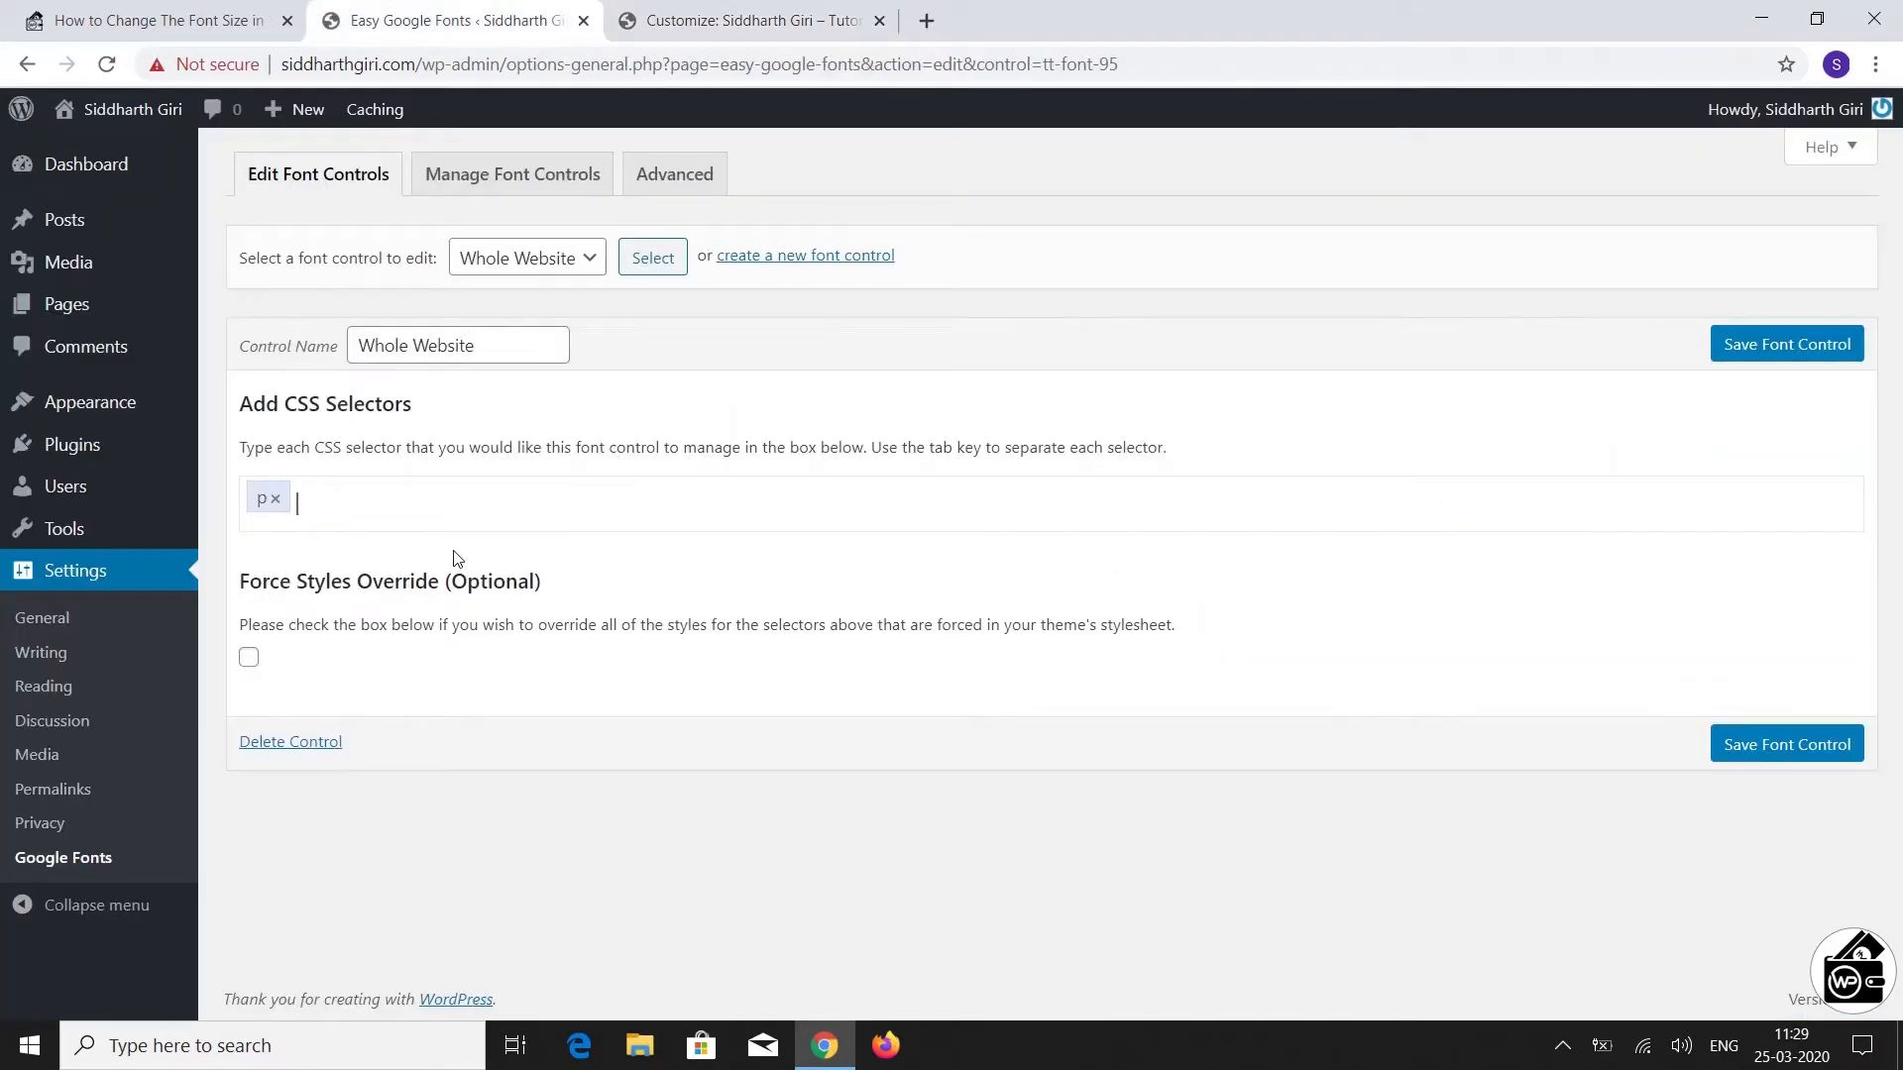
text(h3)
key(Tab)
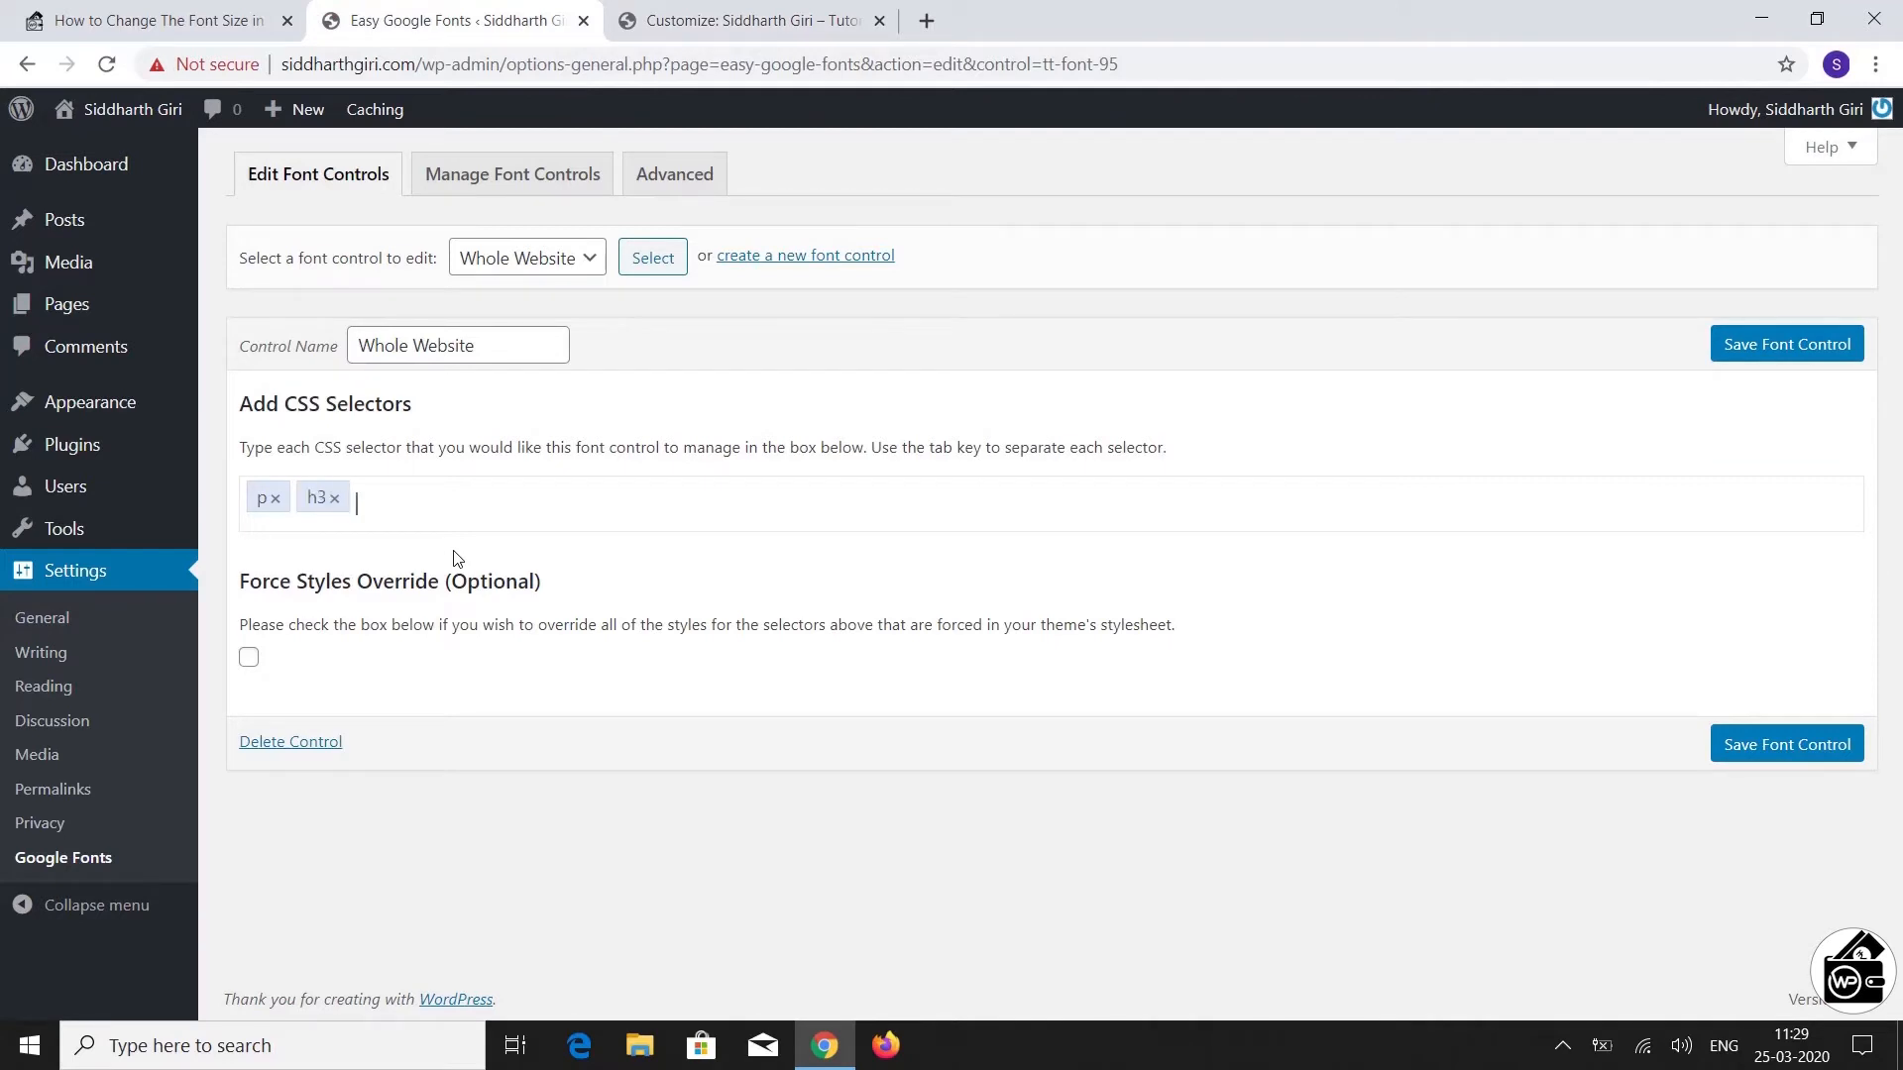
Enable the force styles override, replace the p and h3 selectors with *, and save the Whole Website font control
click(249, 659)
click(335, 499)
key(BackSpace)
key(BackSpace)
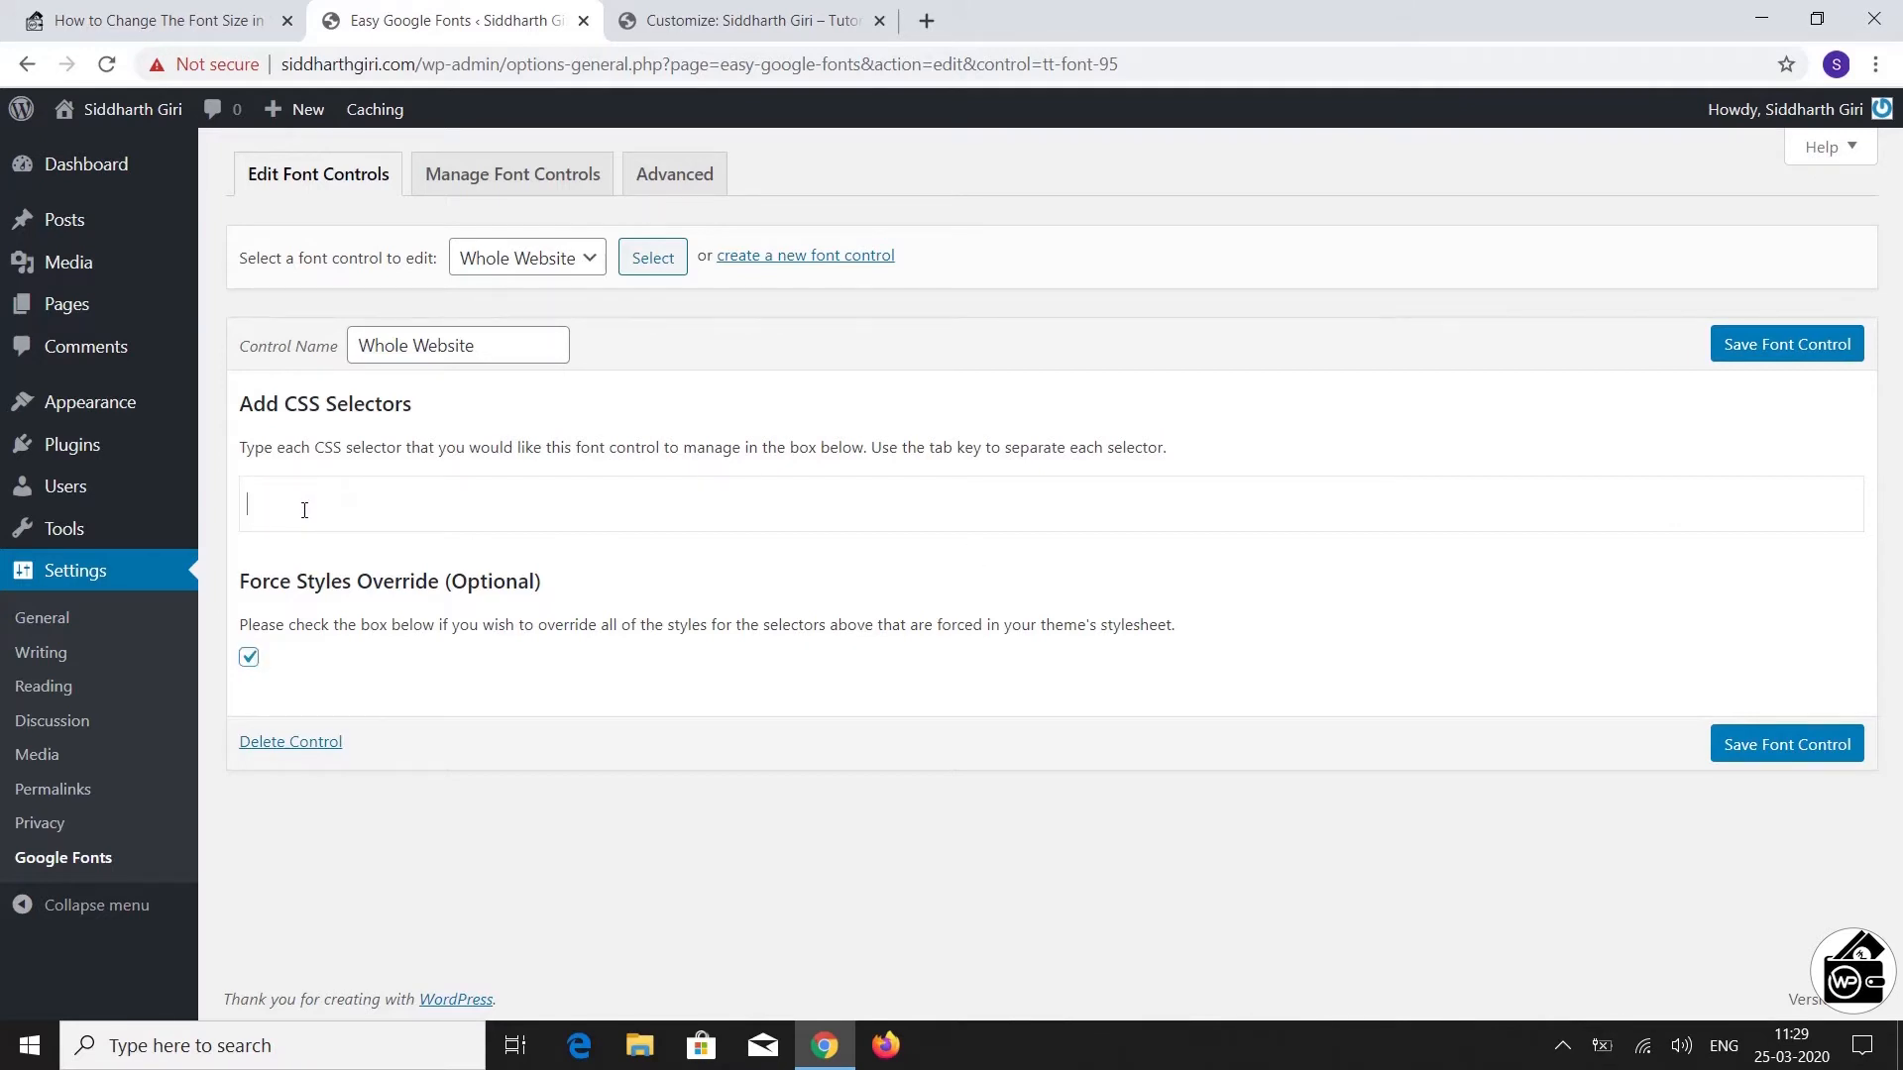
click(1750, 349)
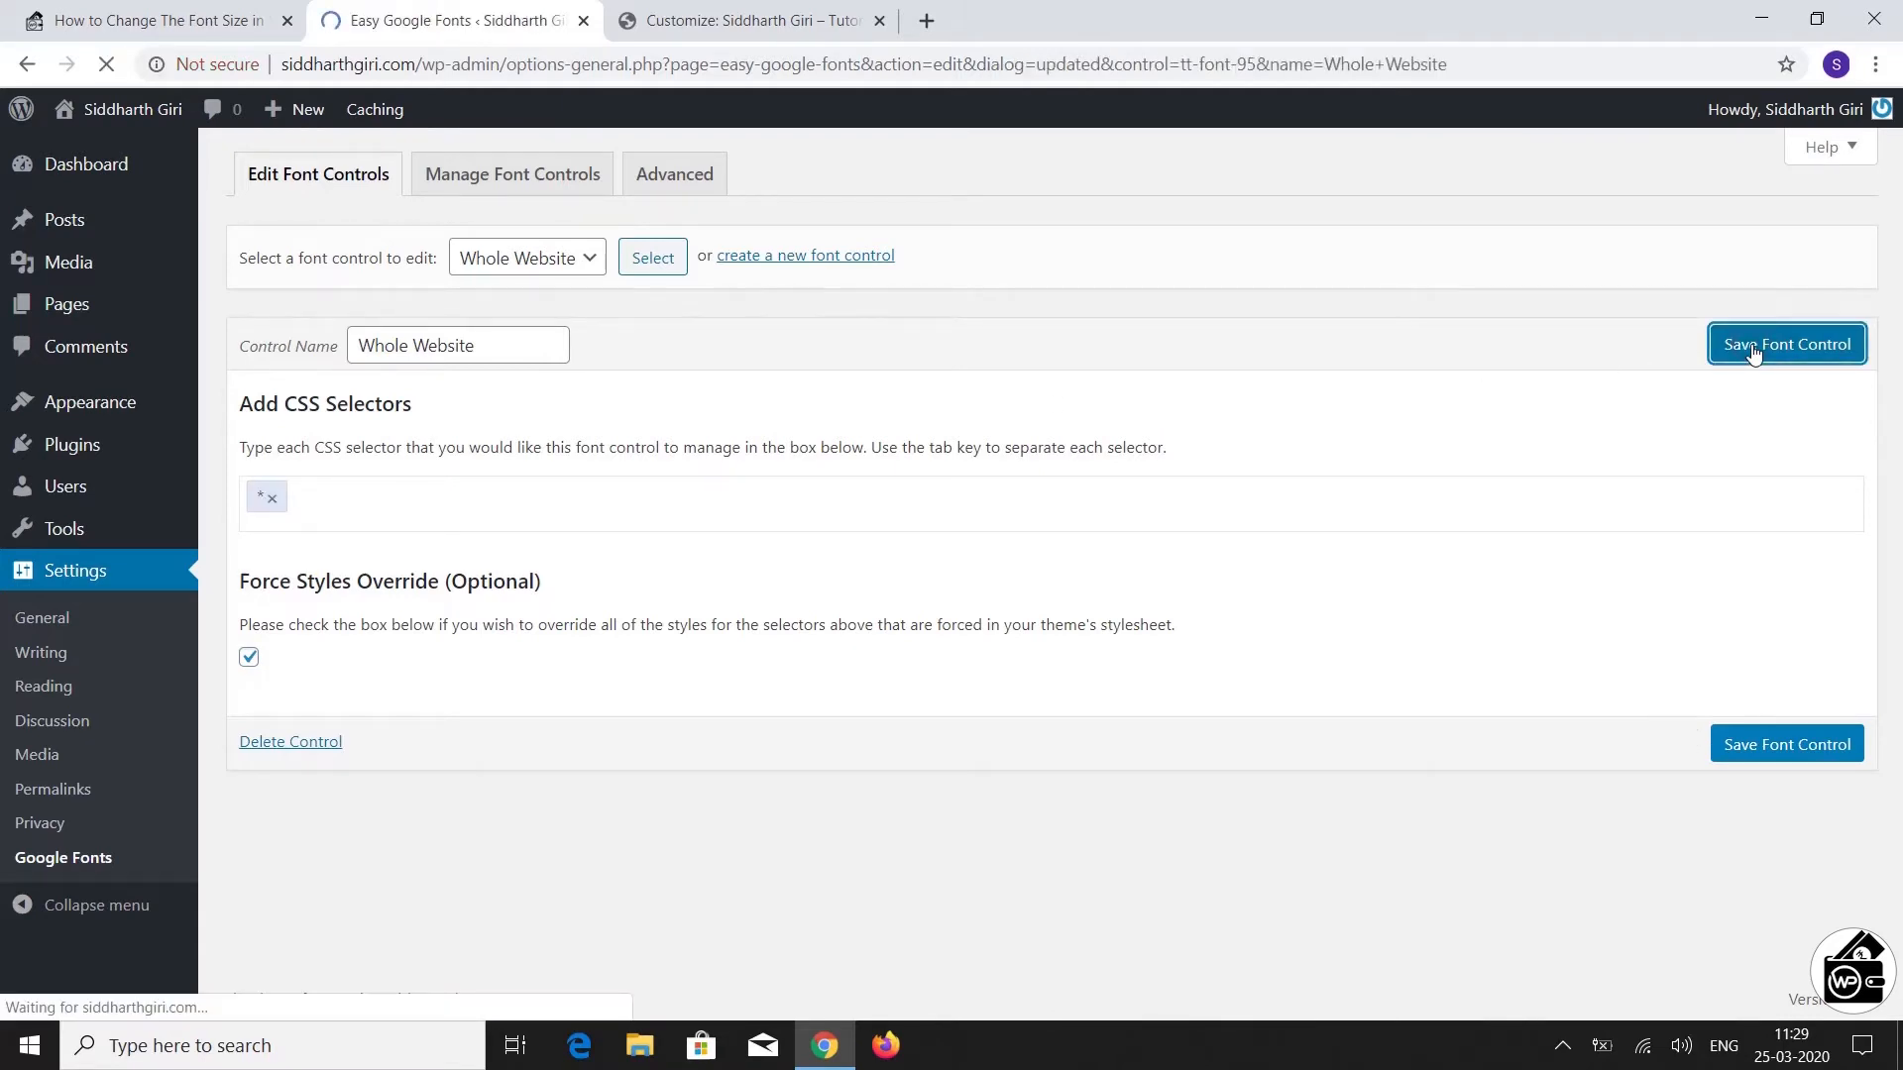
Close the developer tools in the customizer and reload the page, discarding its unsaved changes
click(677, 12)
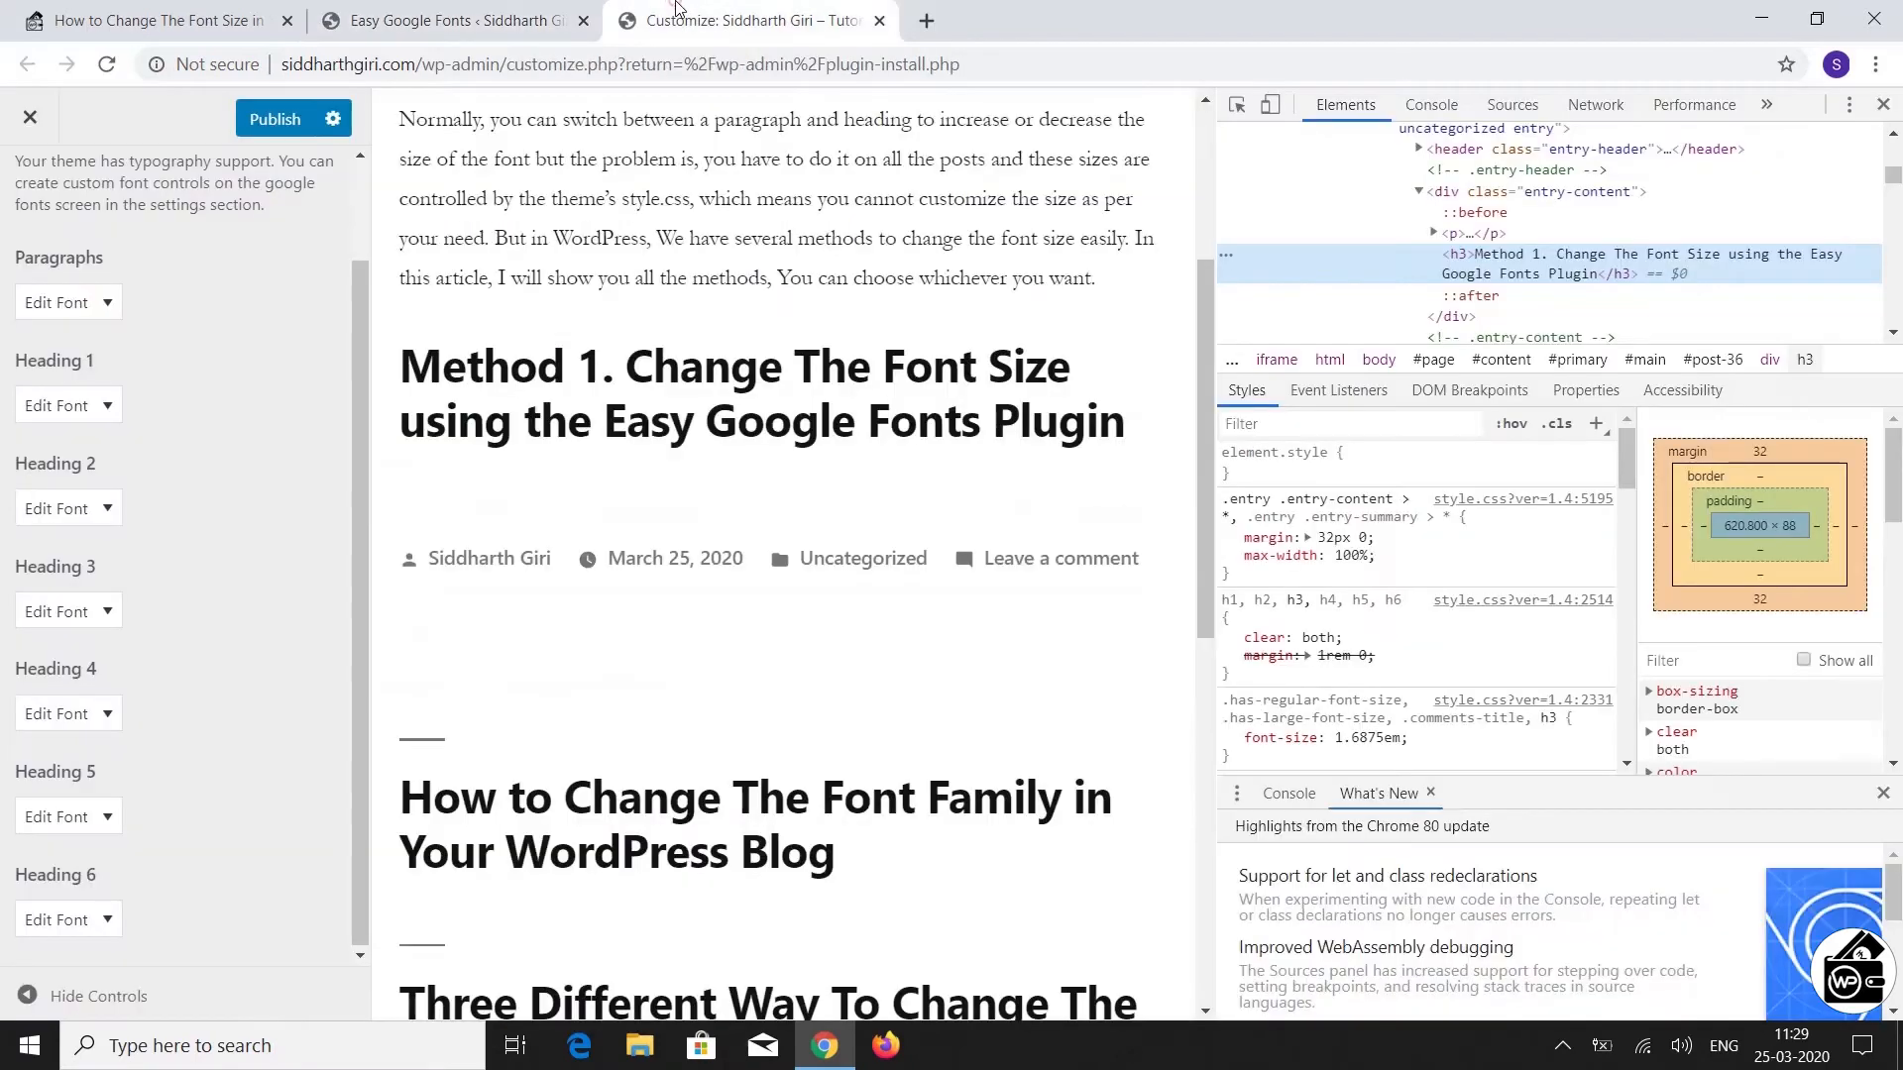
click(1881, 107)
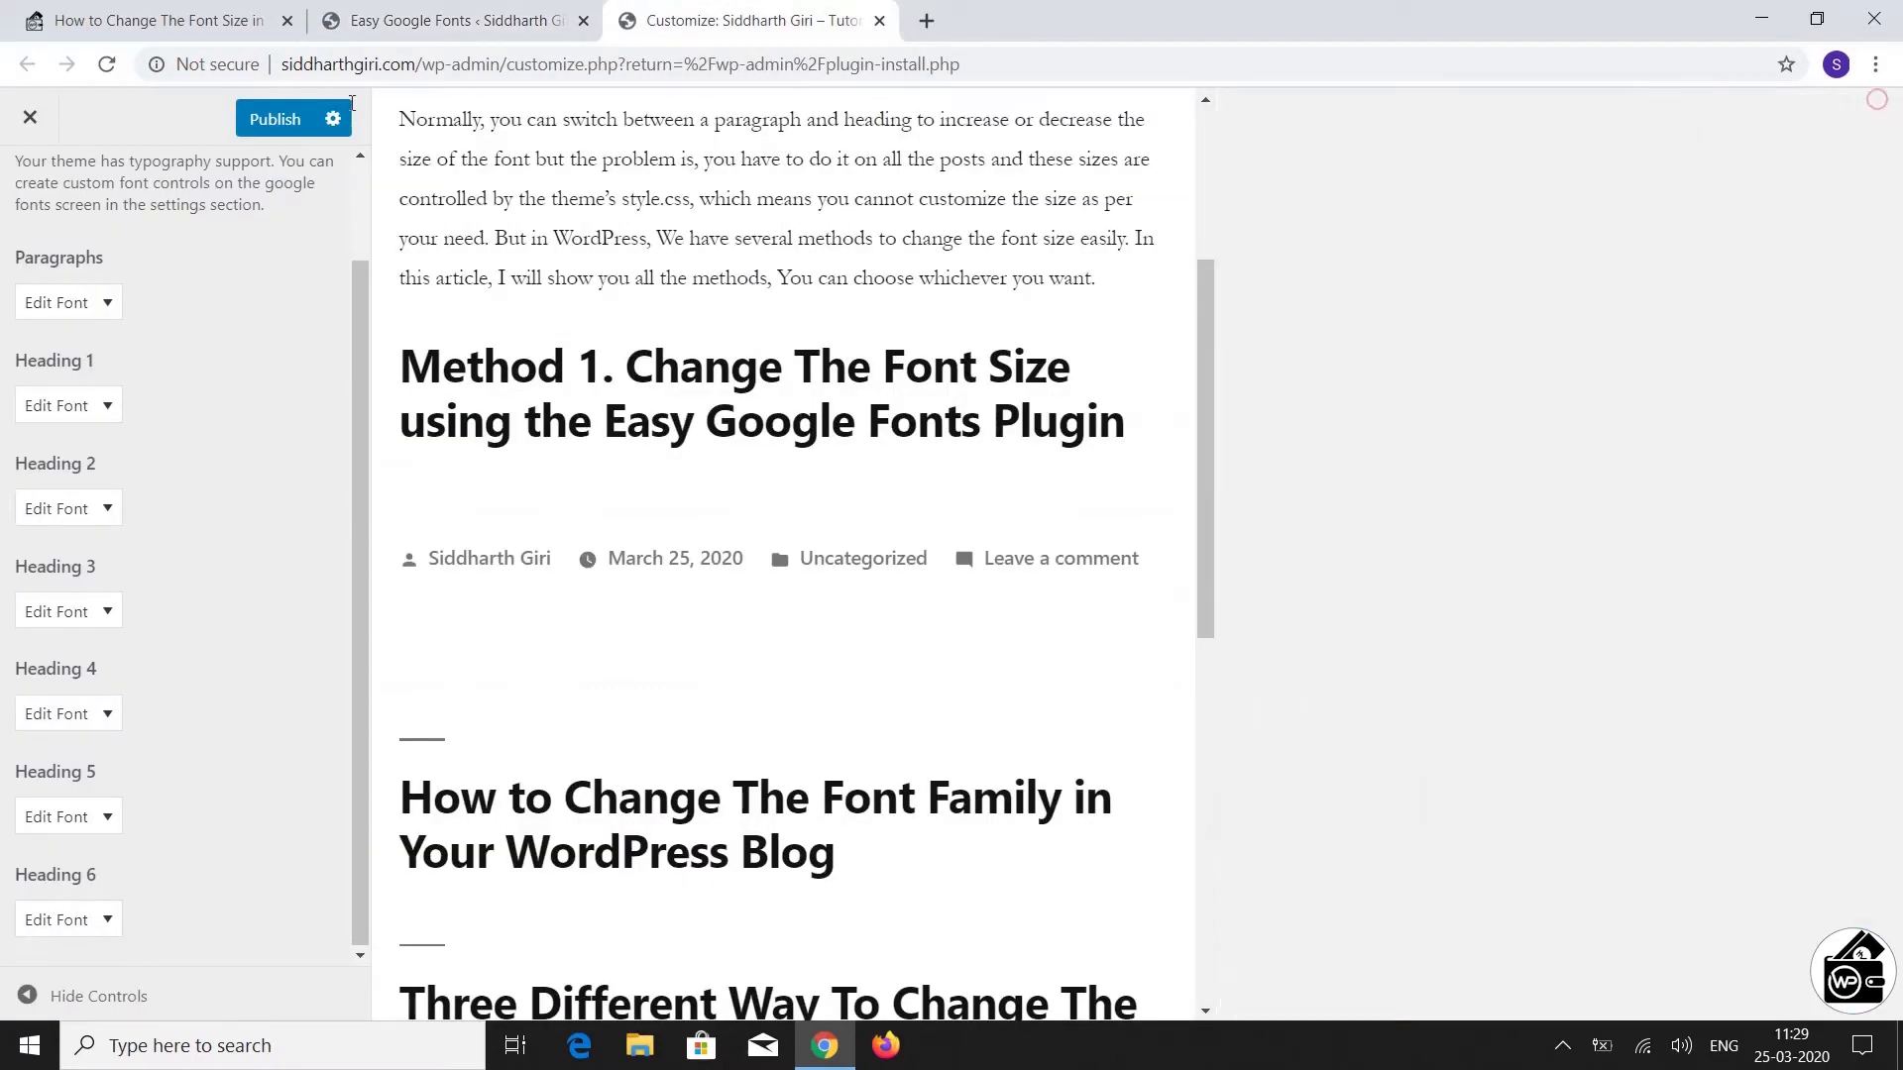
click(99, 77)
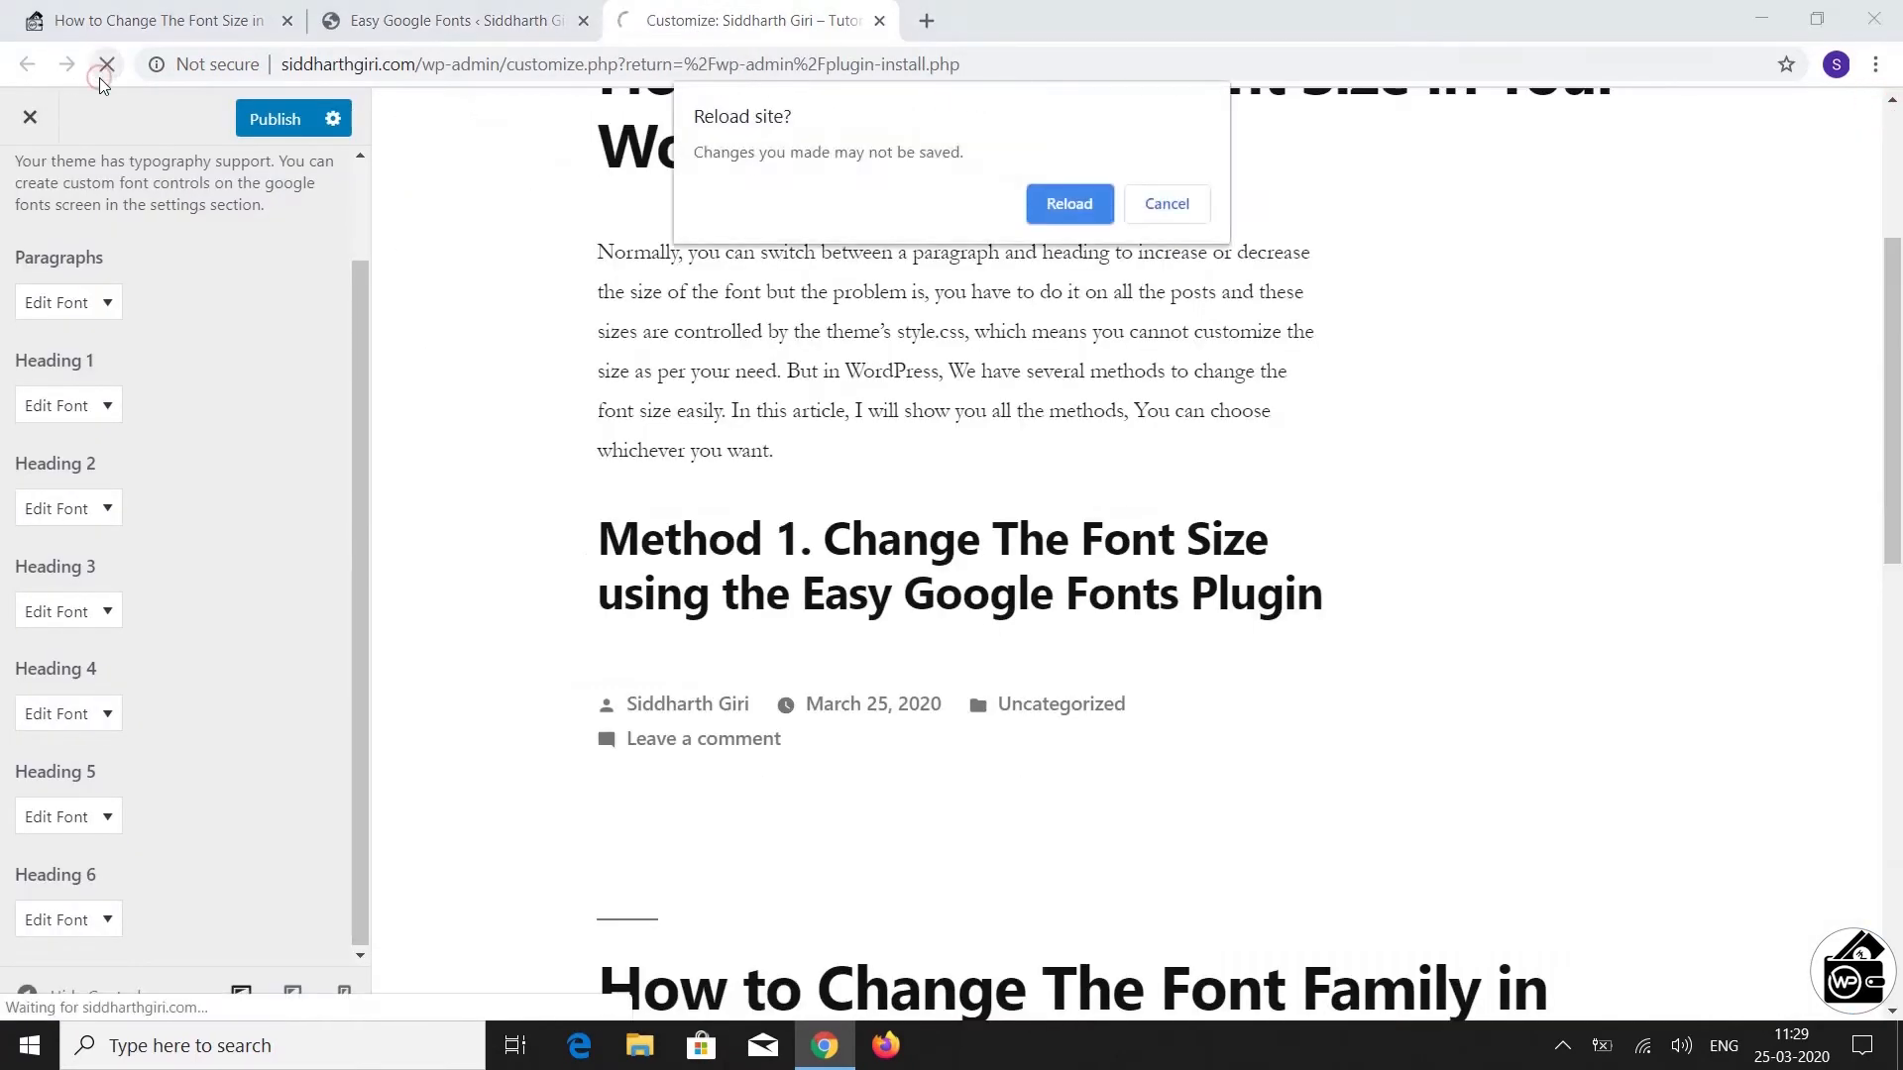
click(1038, 206)
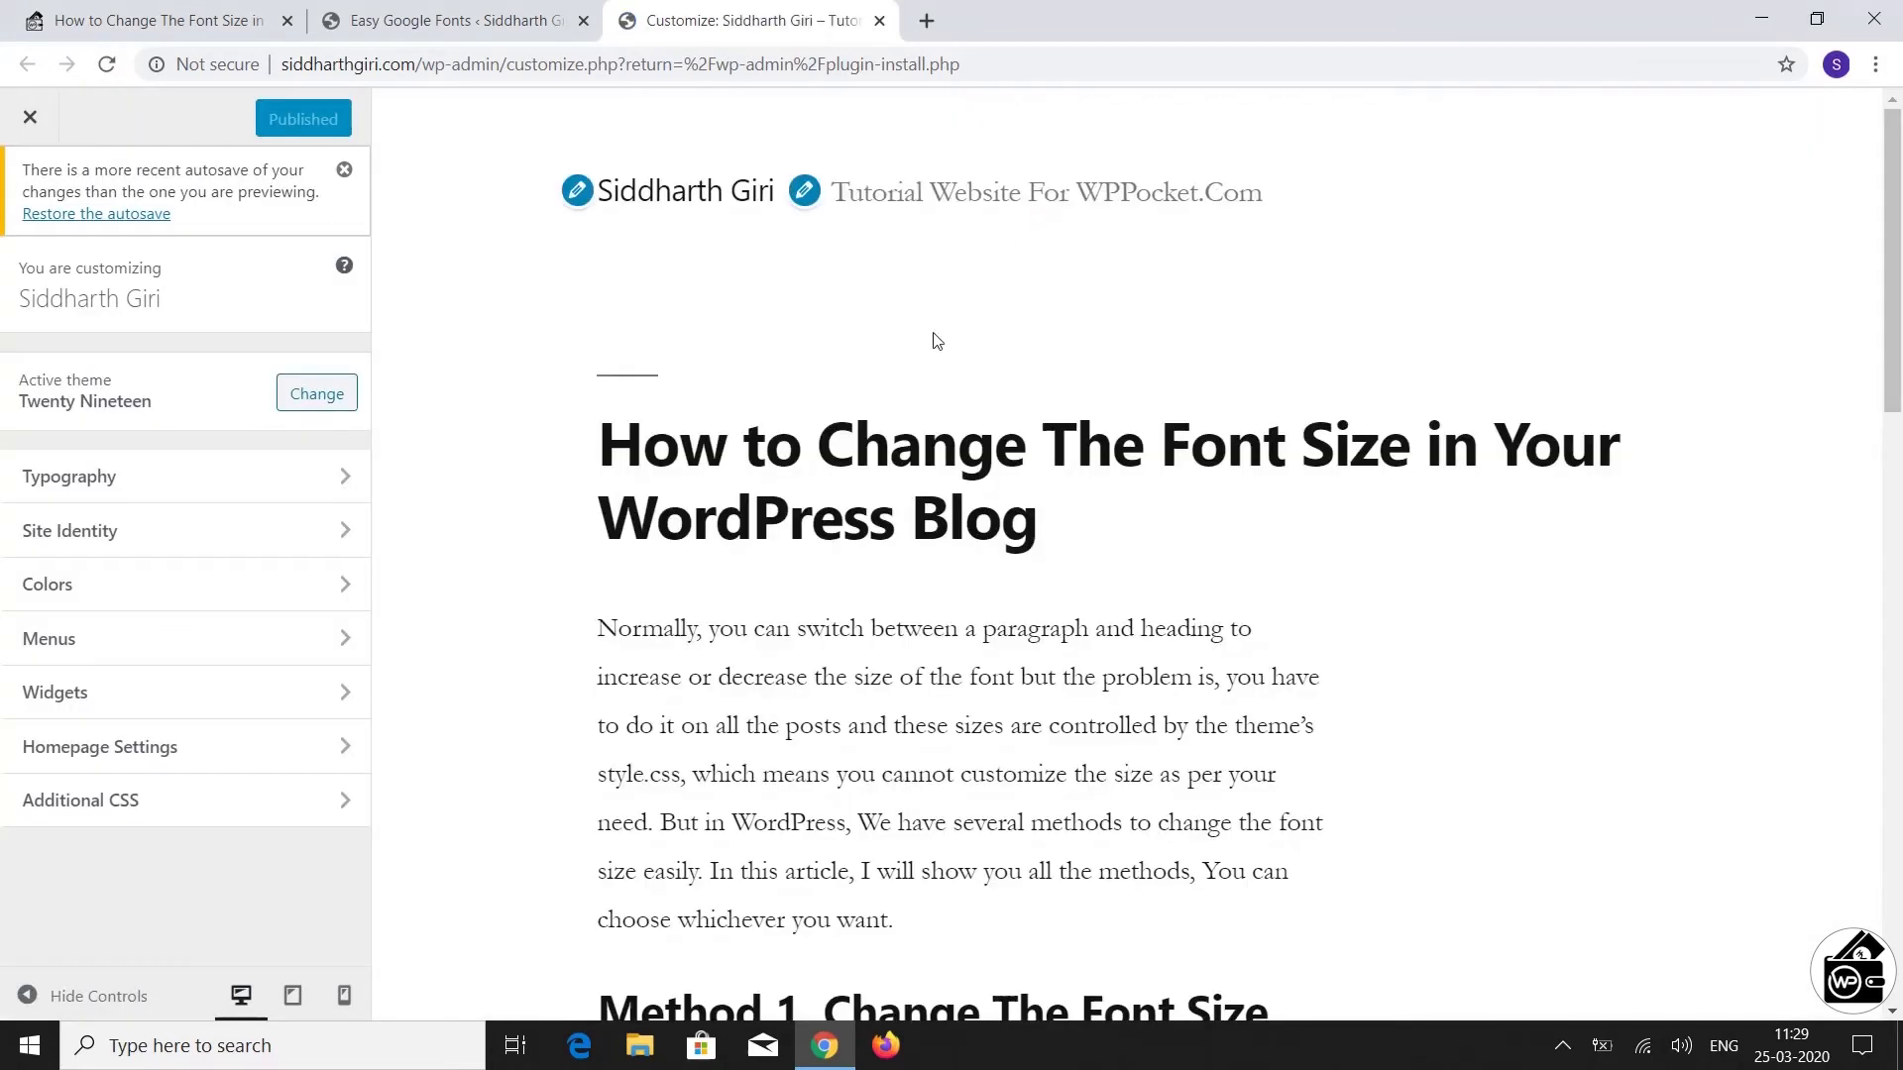
Set the Whole Website font size to 32 px in Theme Typography and check the whole page preview
click(247, 497)
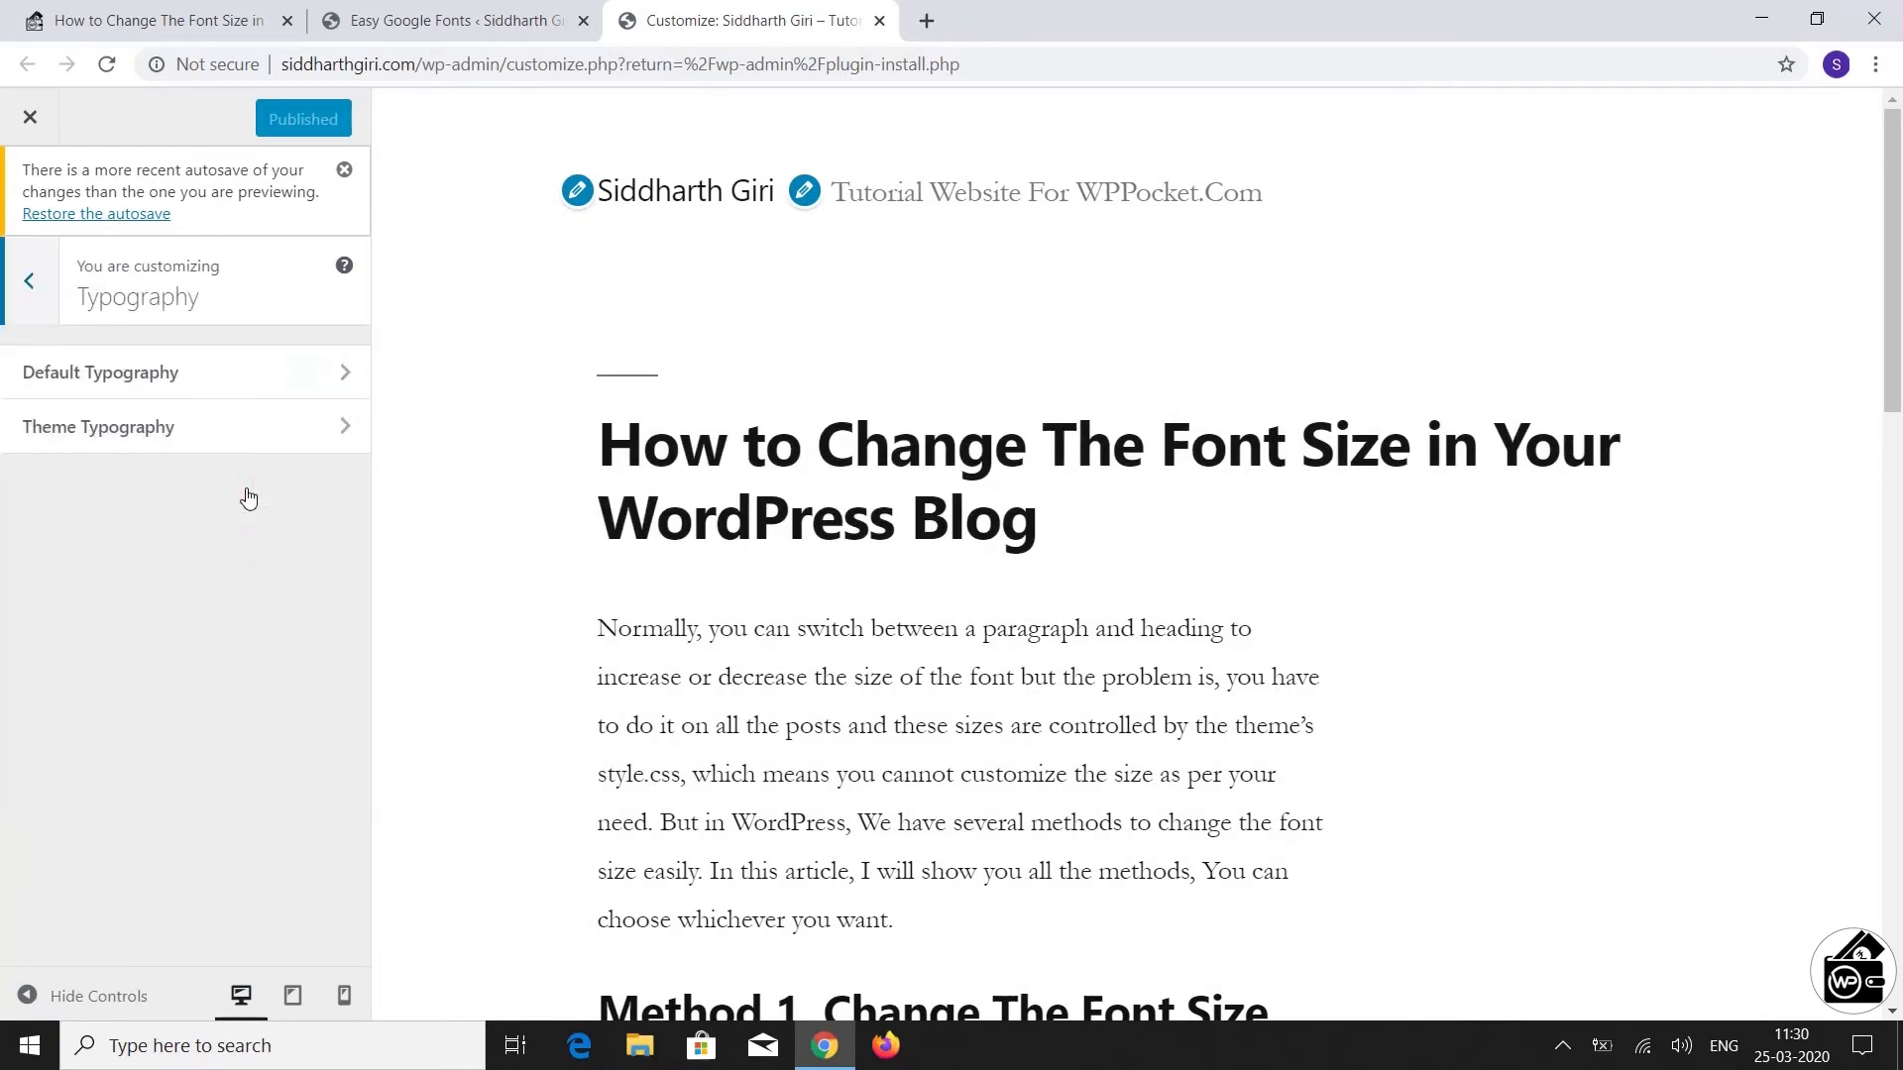
click(259, 446)
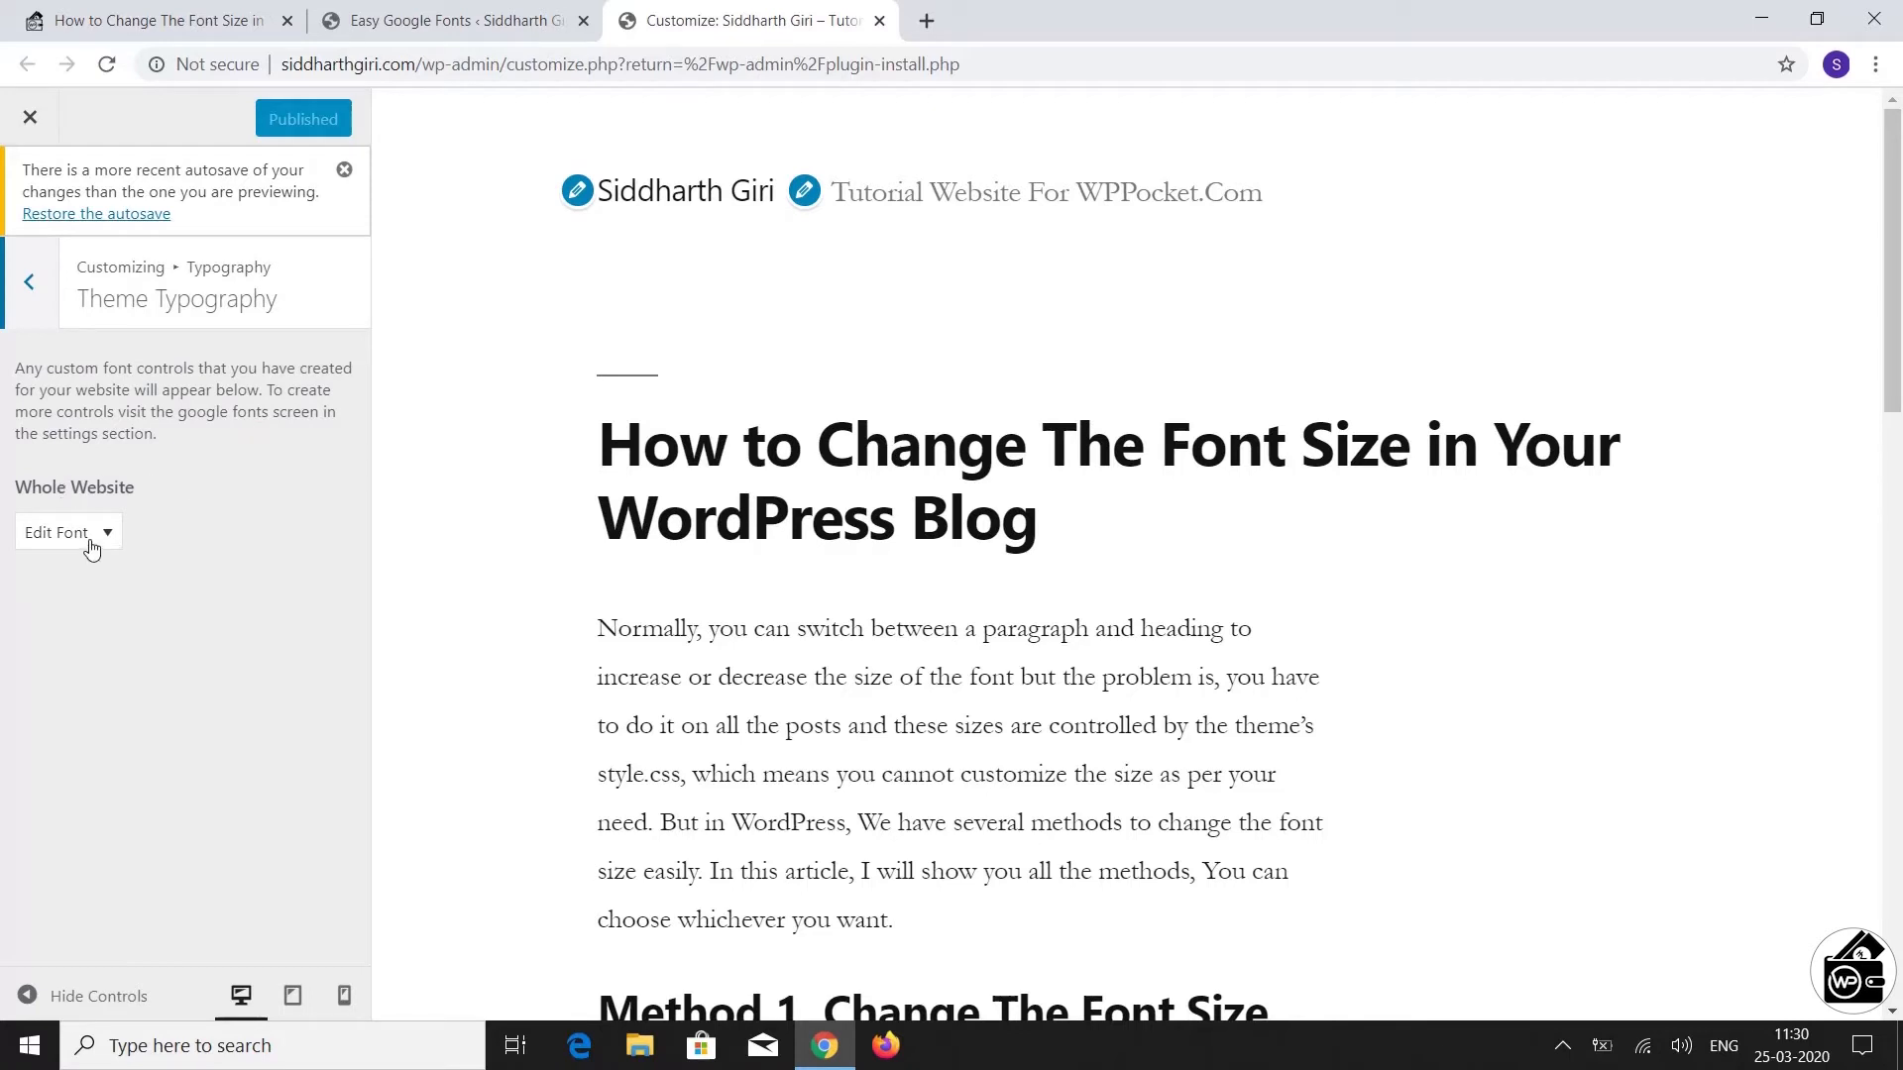
click(92, 541)
click(153, 581)
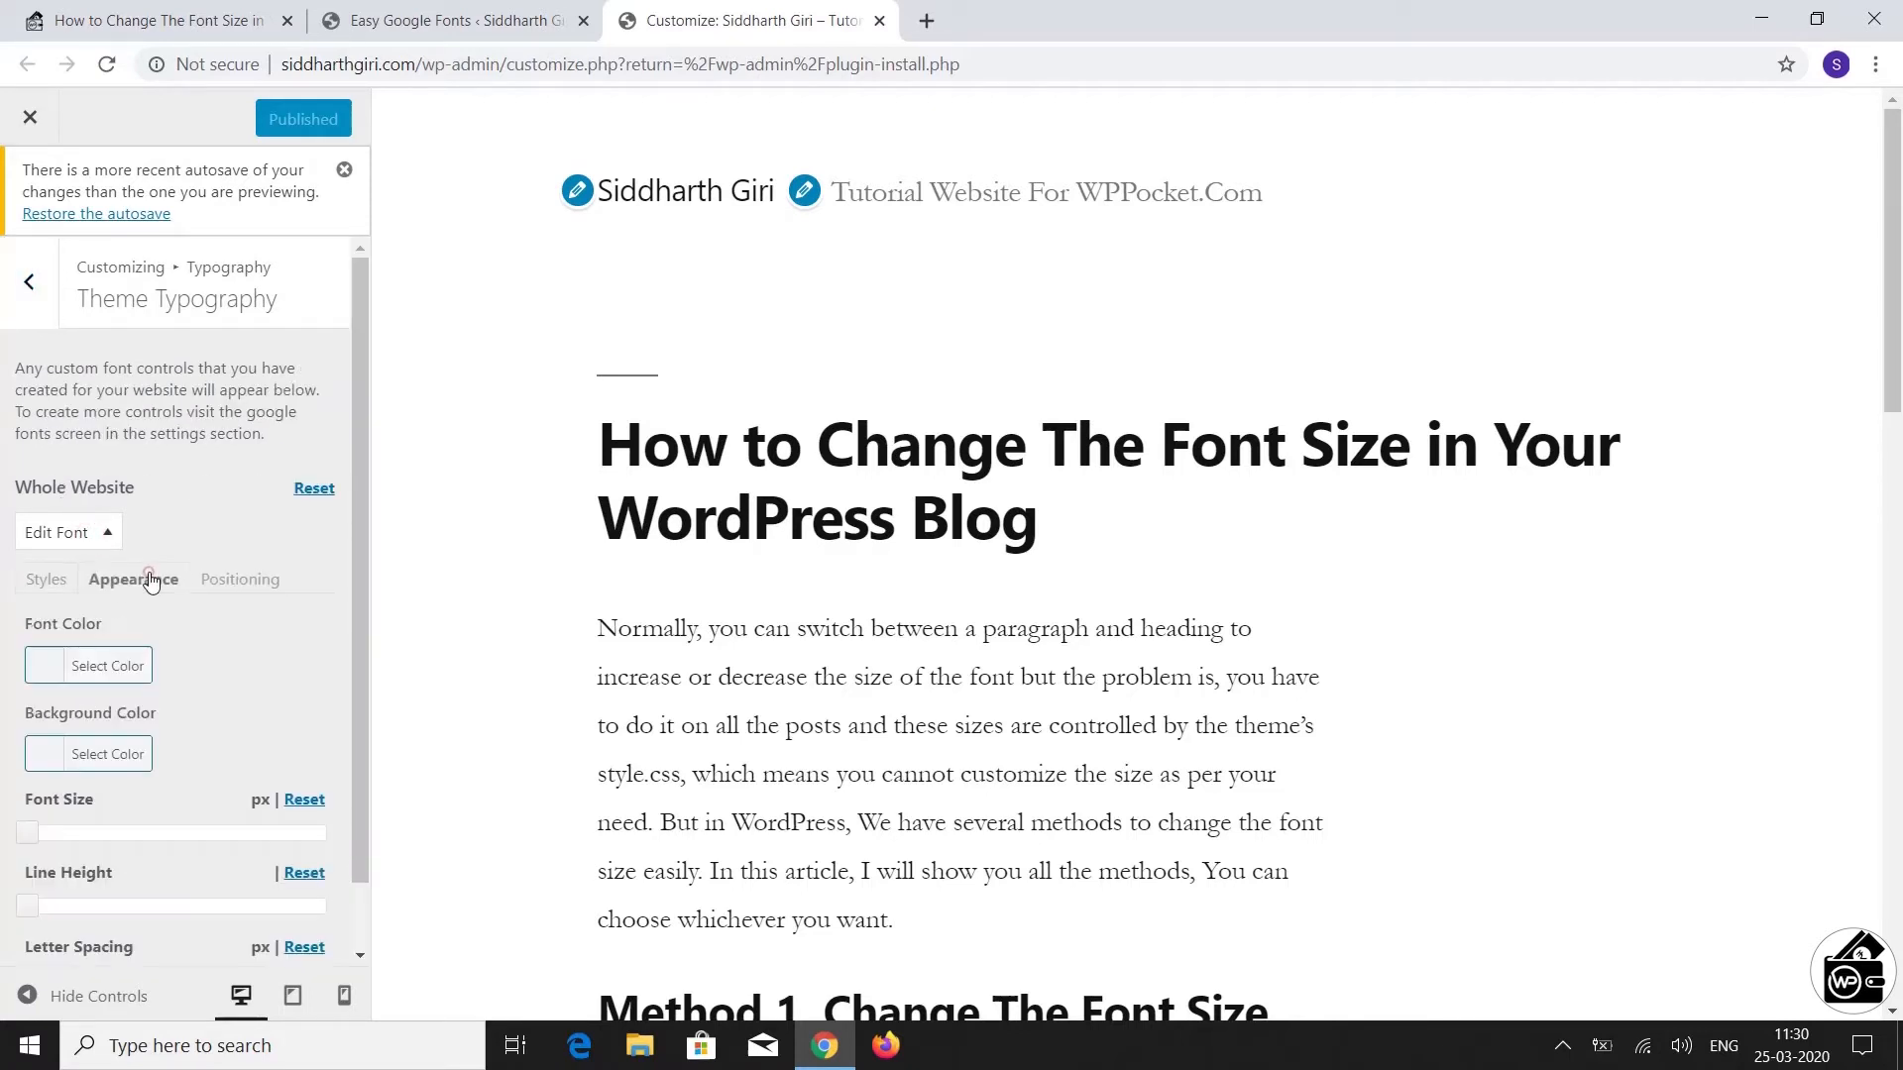
scroll(340, 596, down, 1)
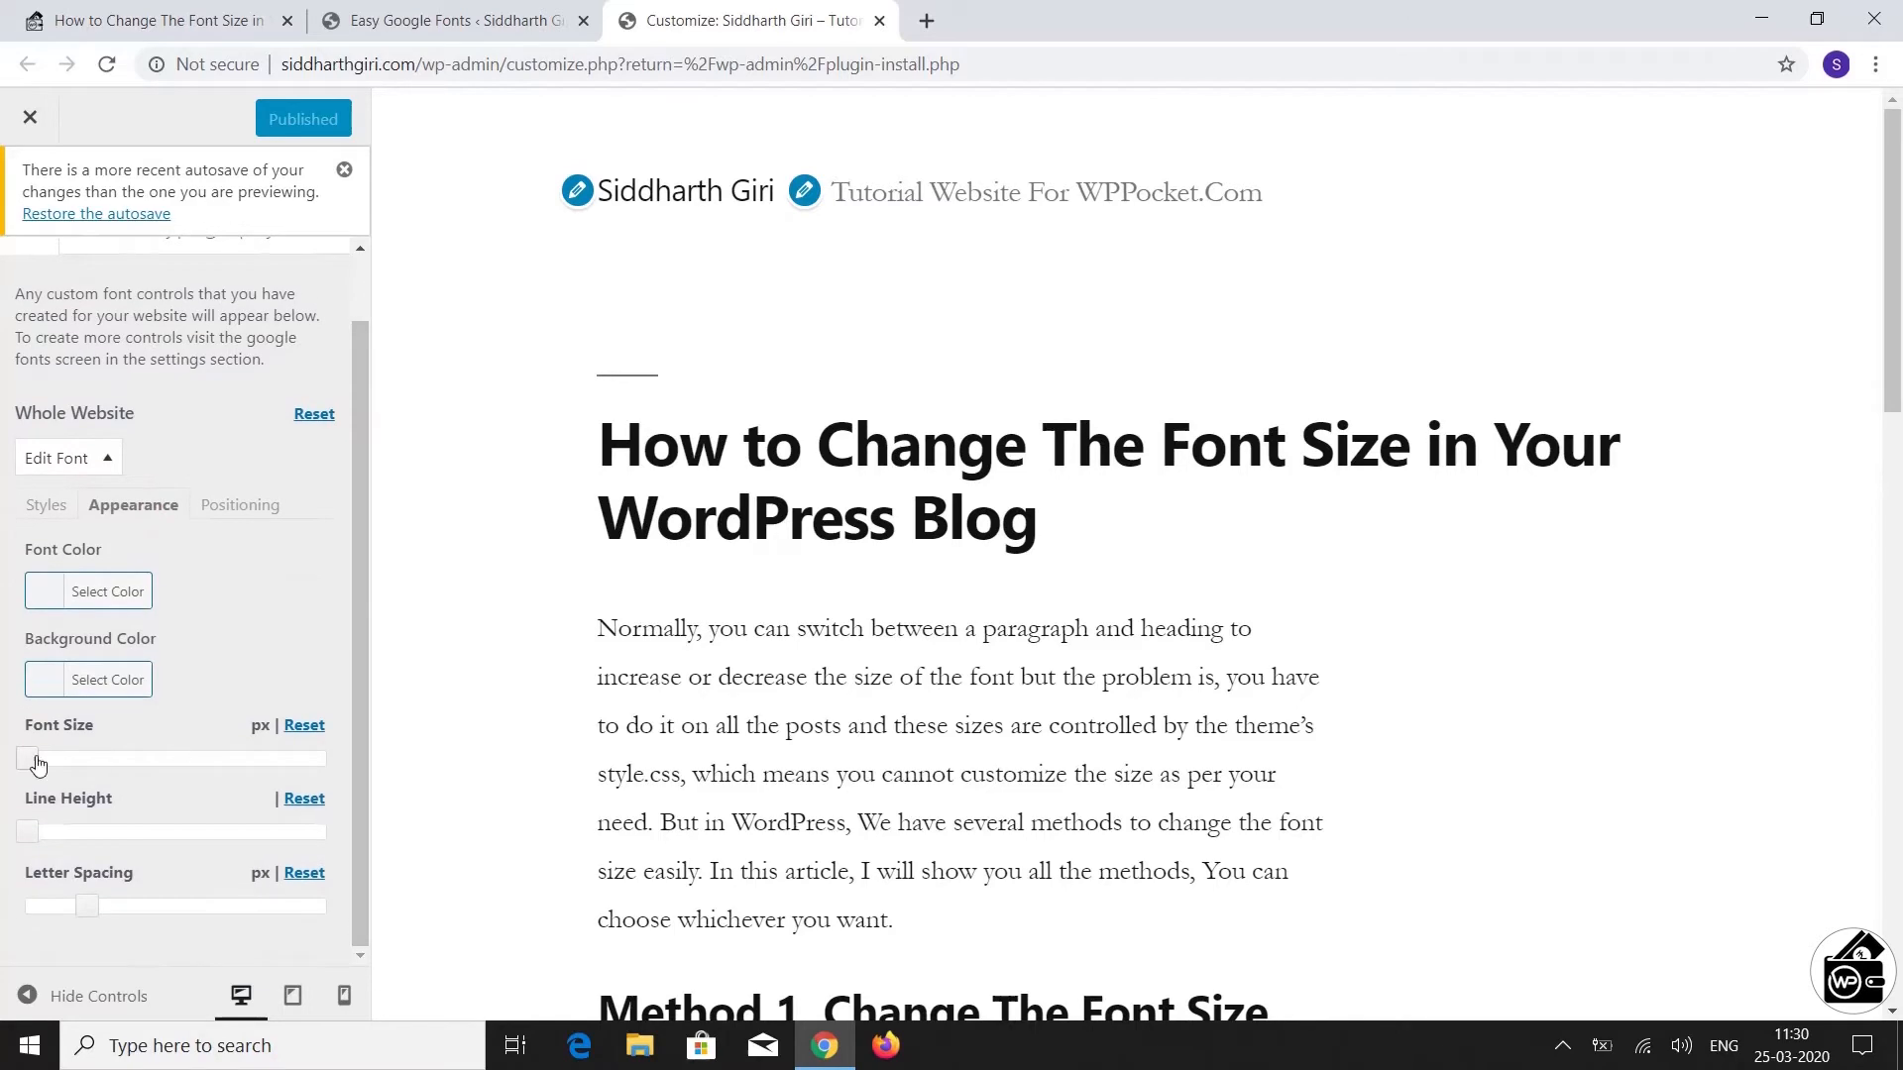
drag(27, 759, 109, 774)
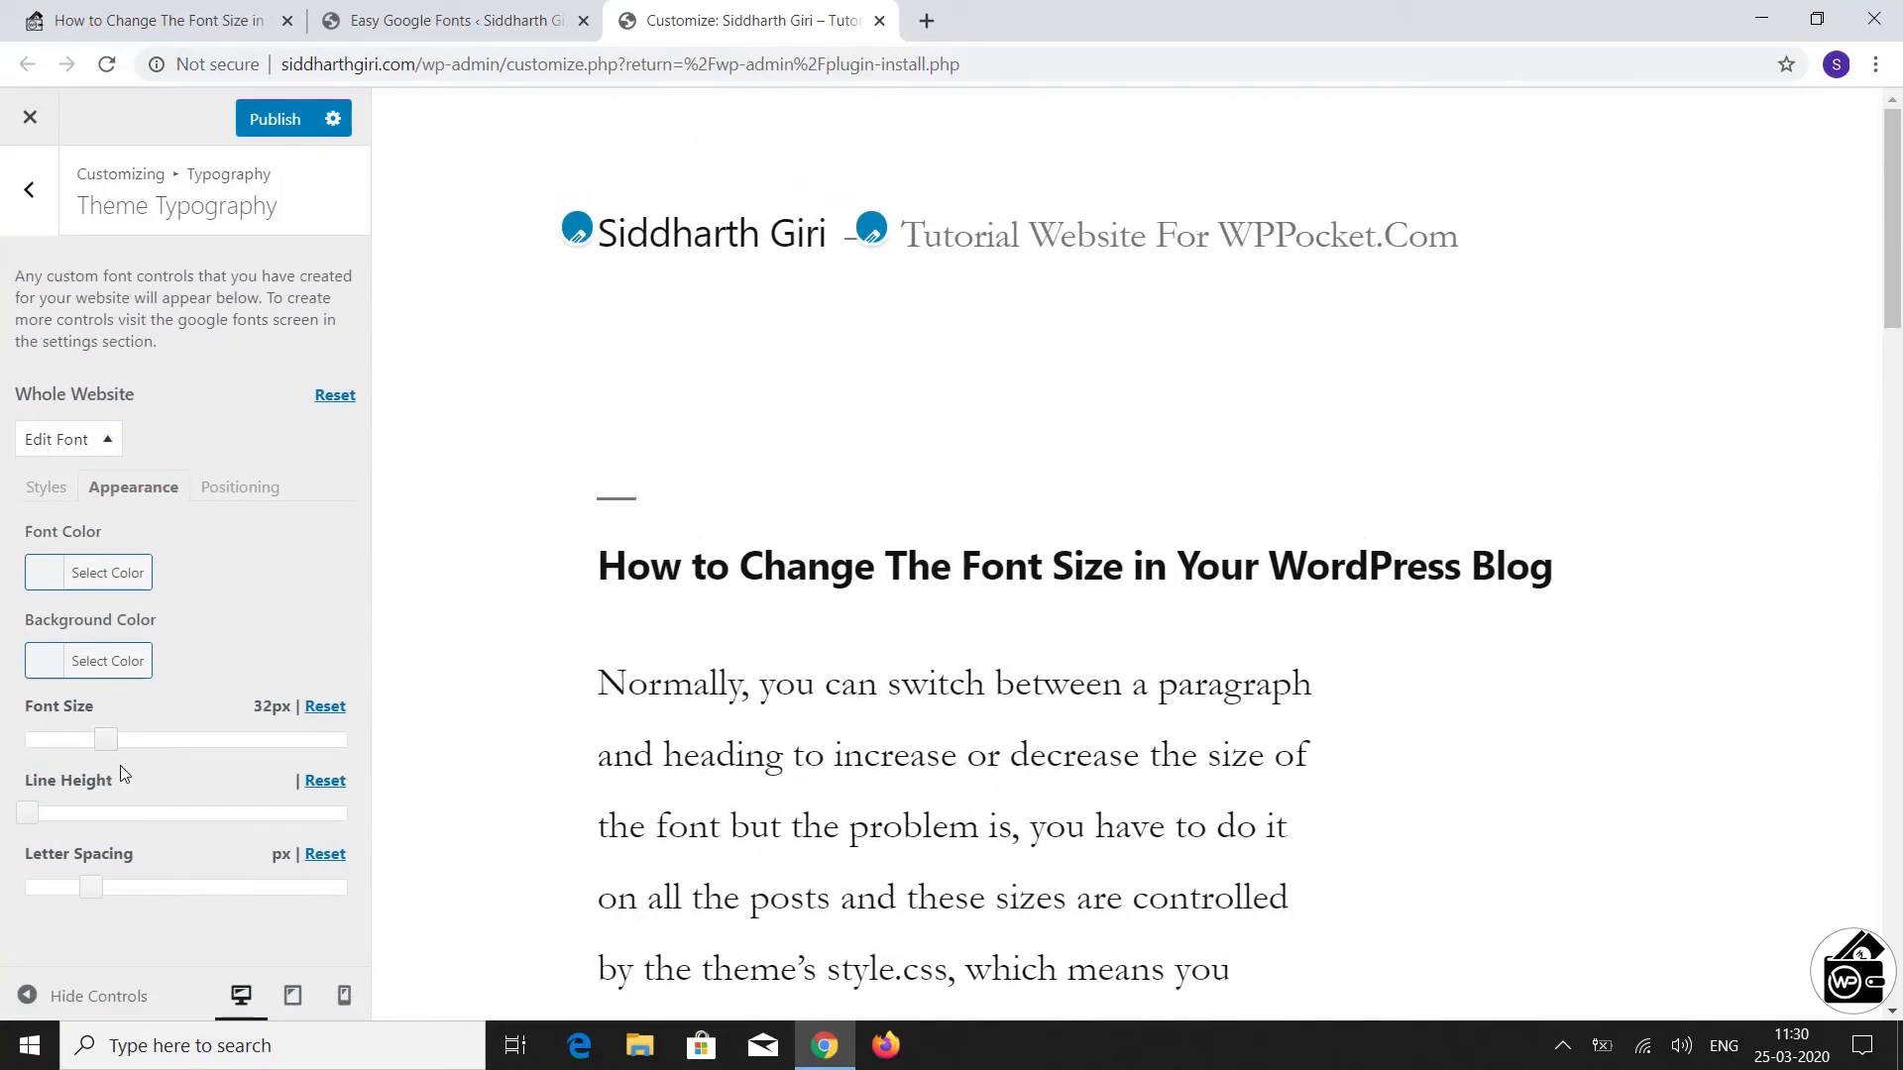
scroll(1264, 670, down, 11)
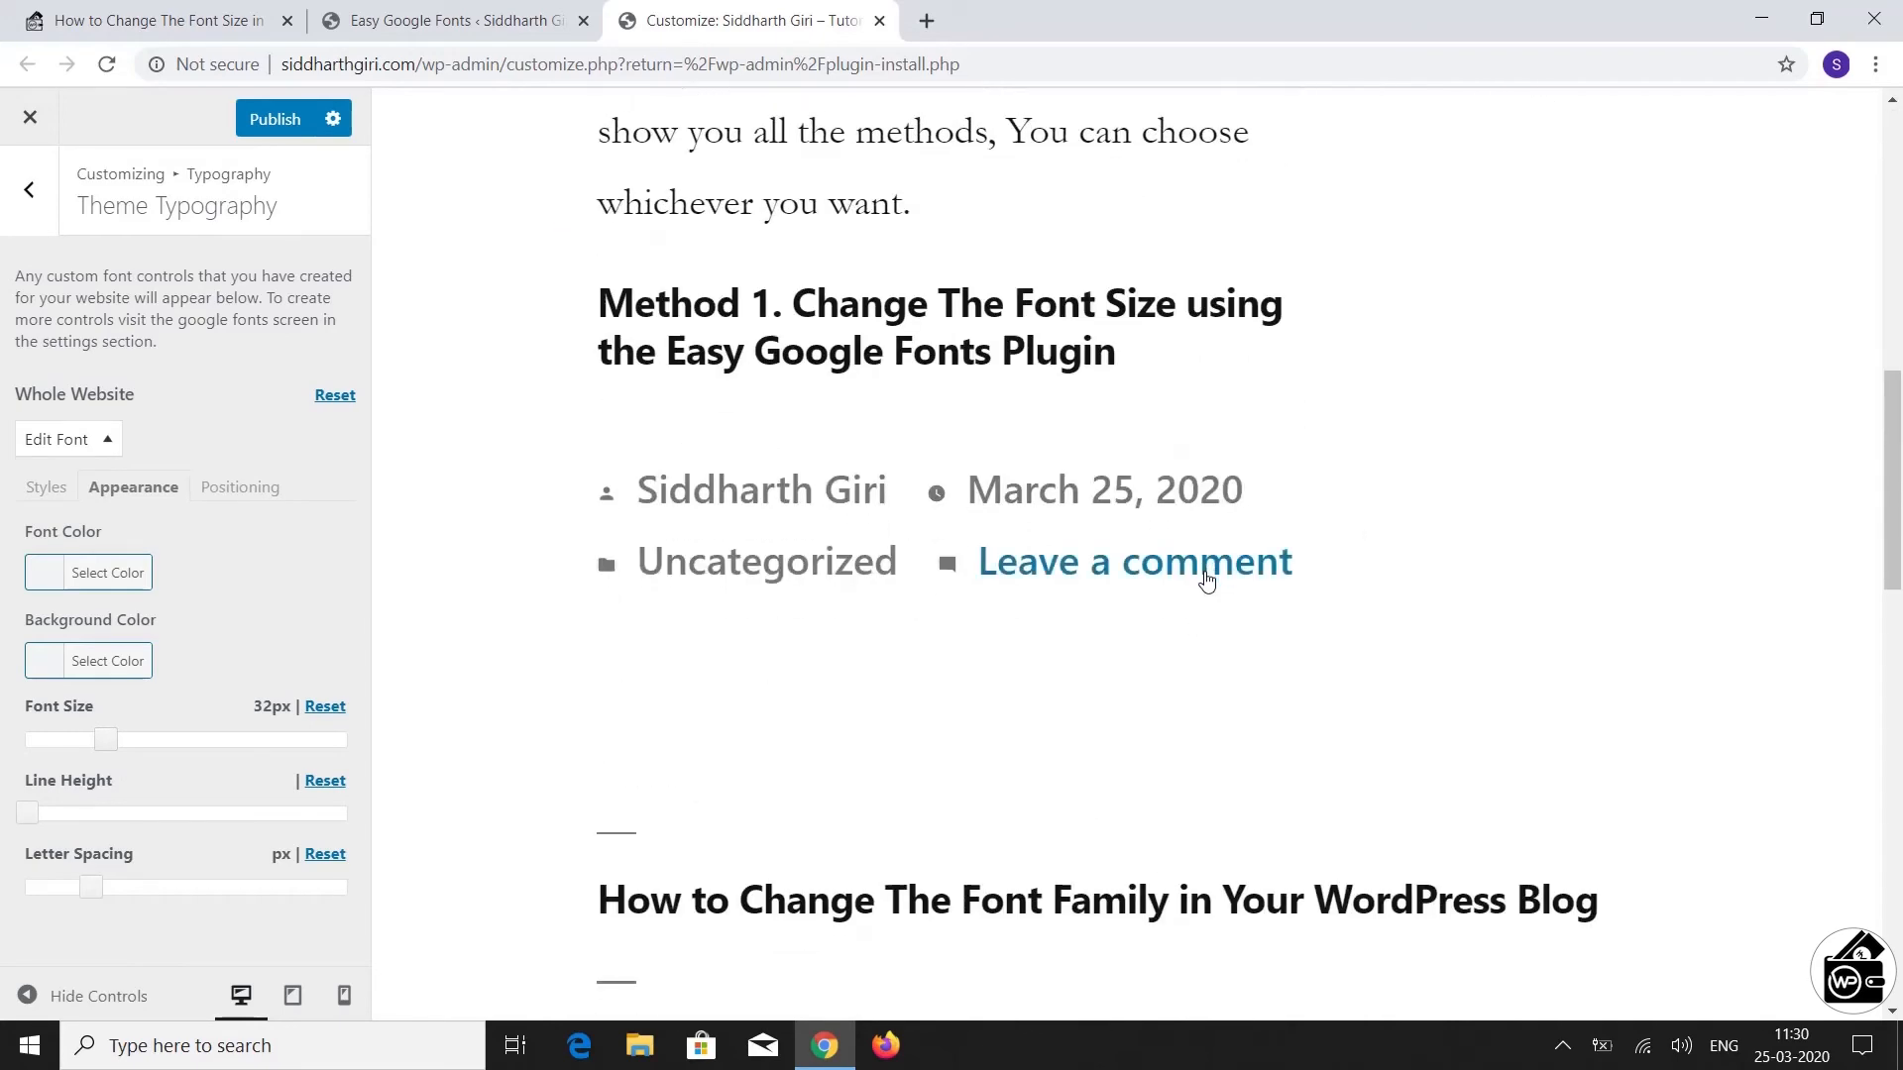
scroll(1199, 615, down, 7)
scroll(1204, 592, down, 5)
scroll(1199, 595, up, 20)
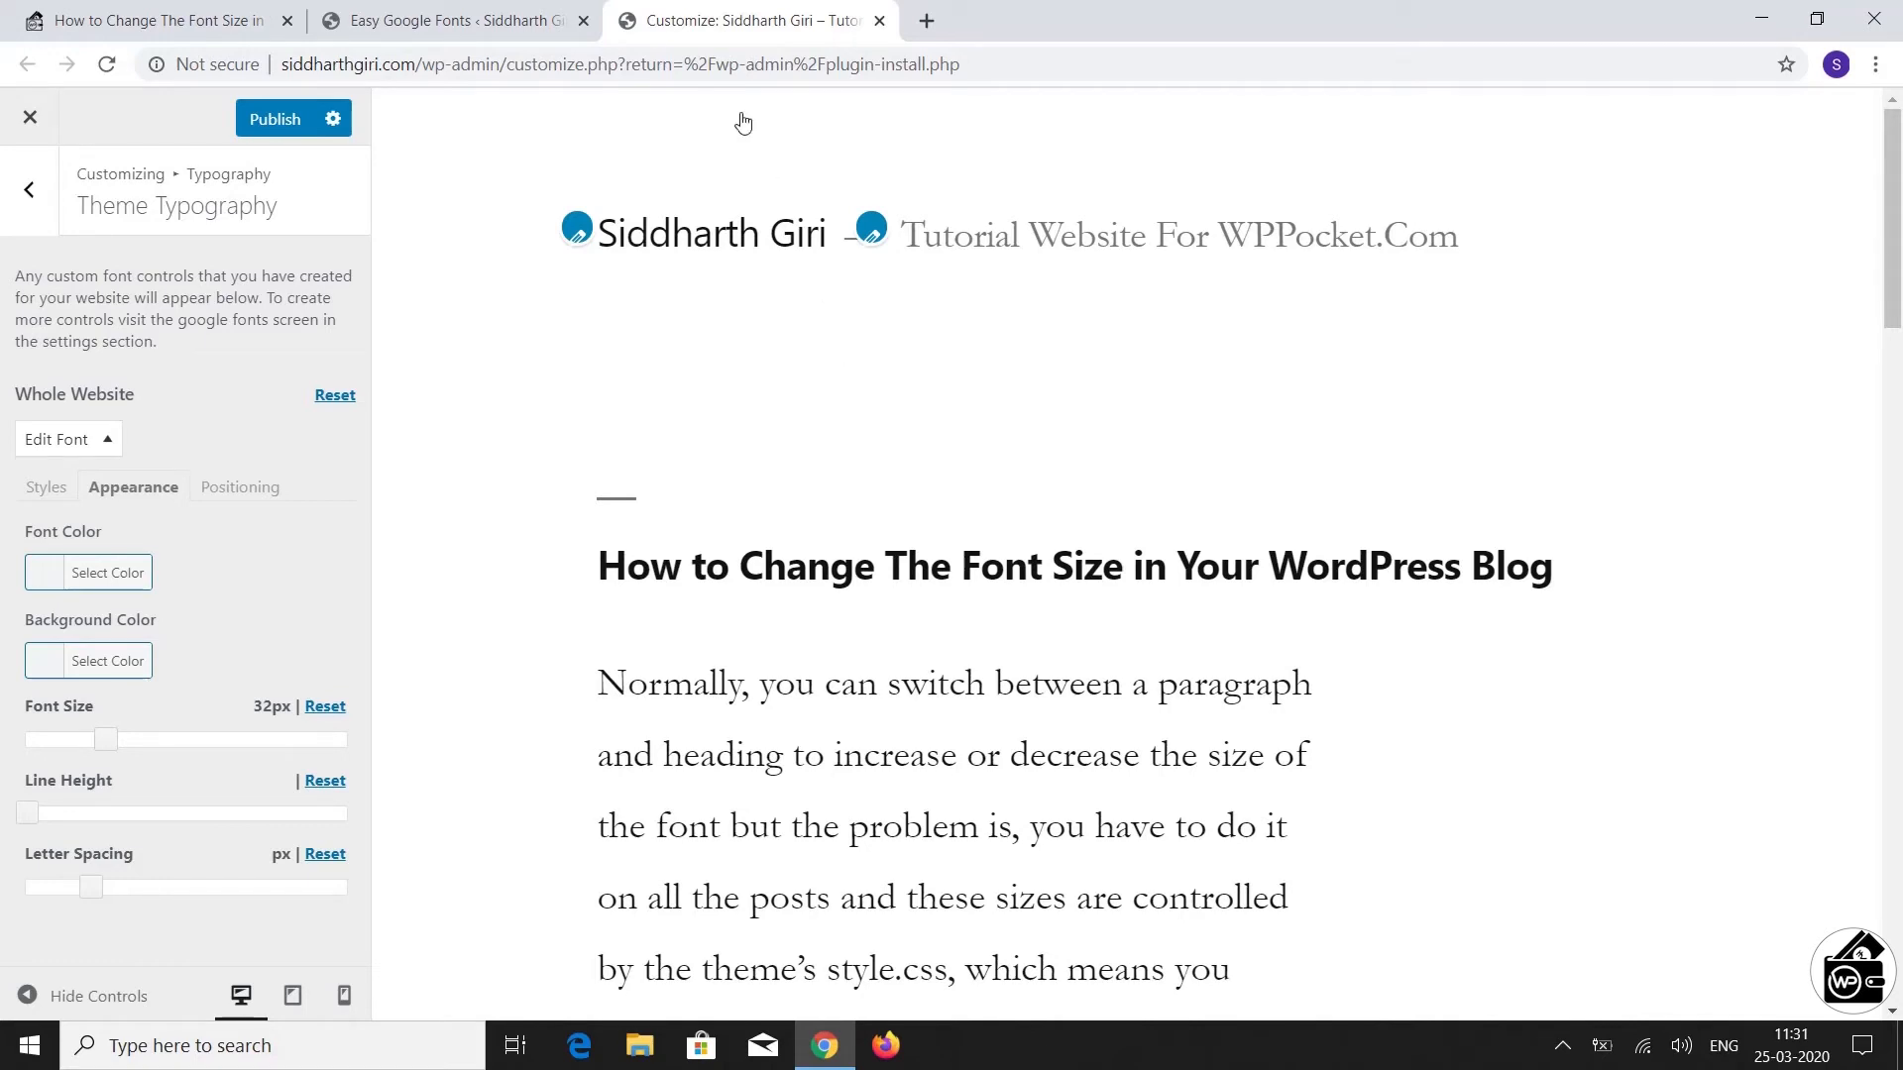
Deactivate the Easy Google Fonts plugin in the WordPress dashboard
click(456, 20)
mouse_move(29, 448)
click(259, 458)
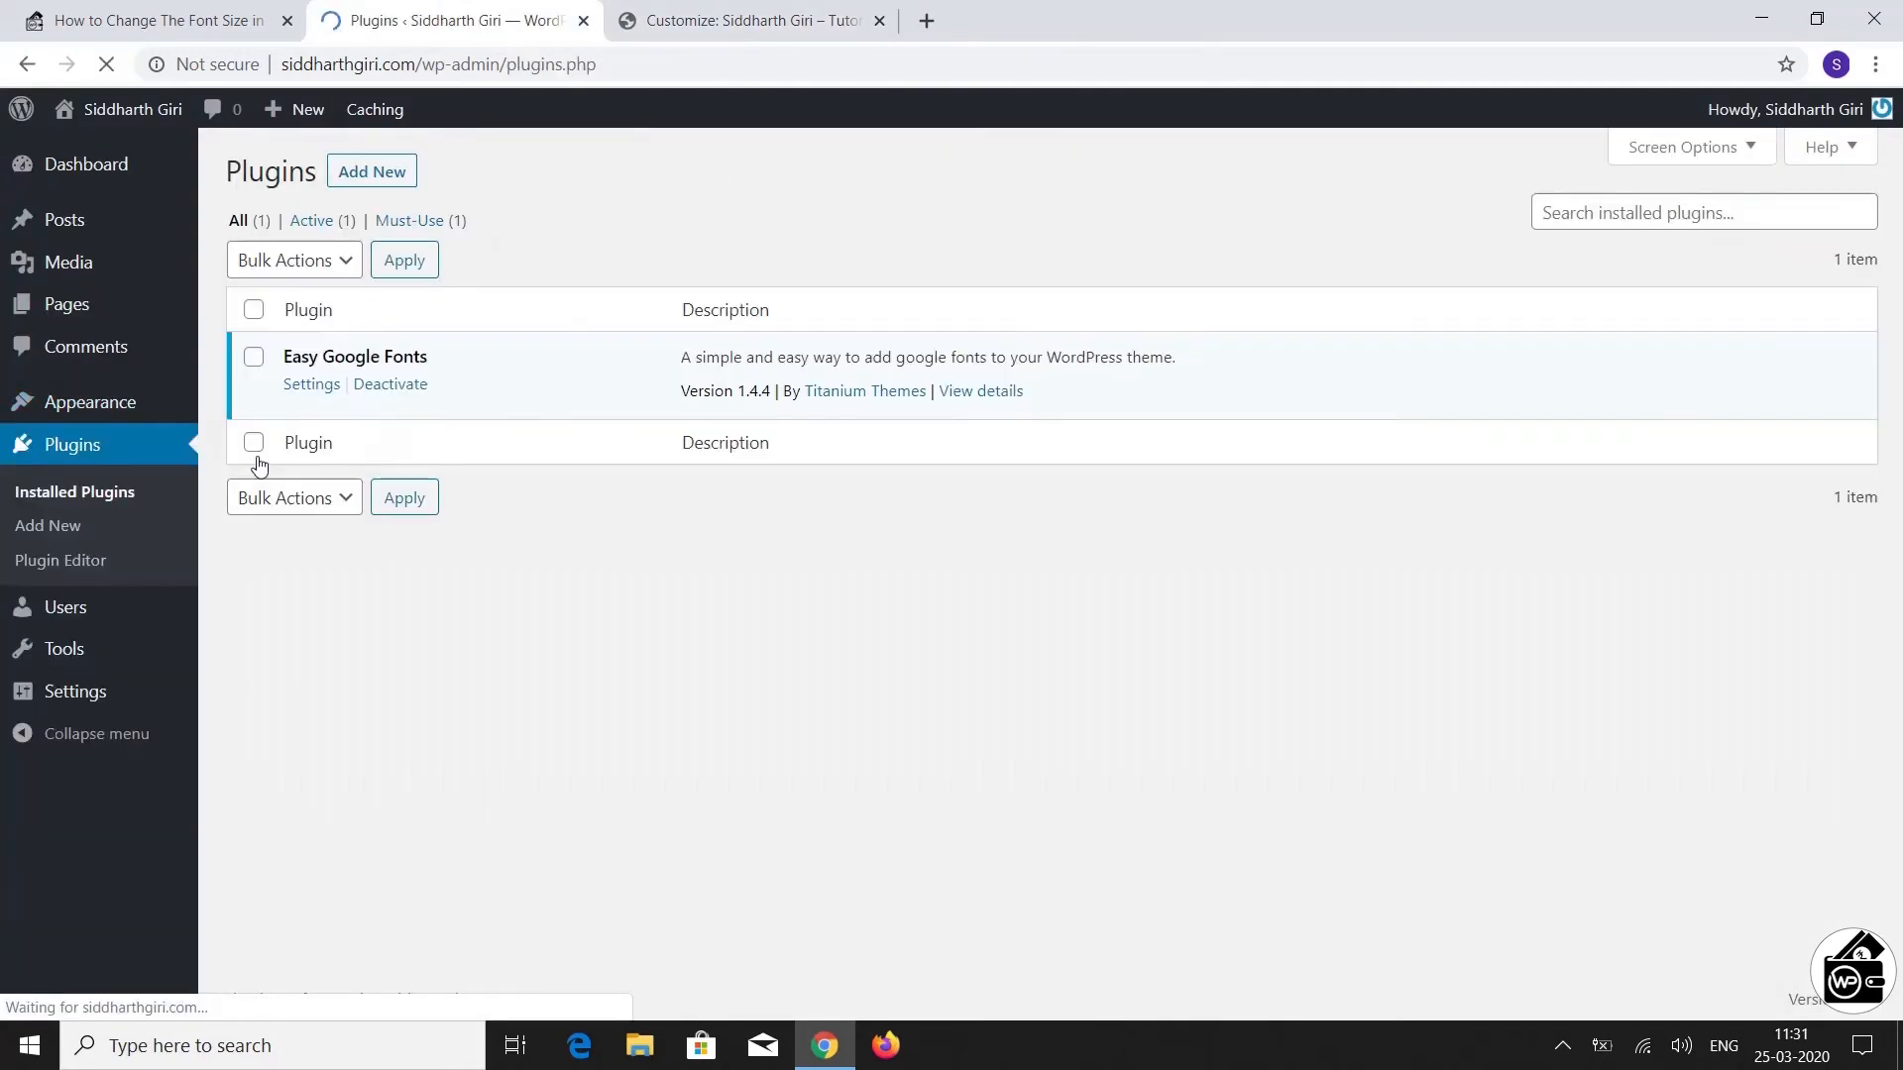
click(372, 388)
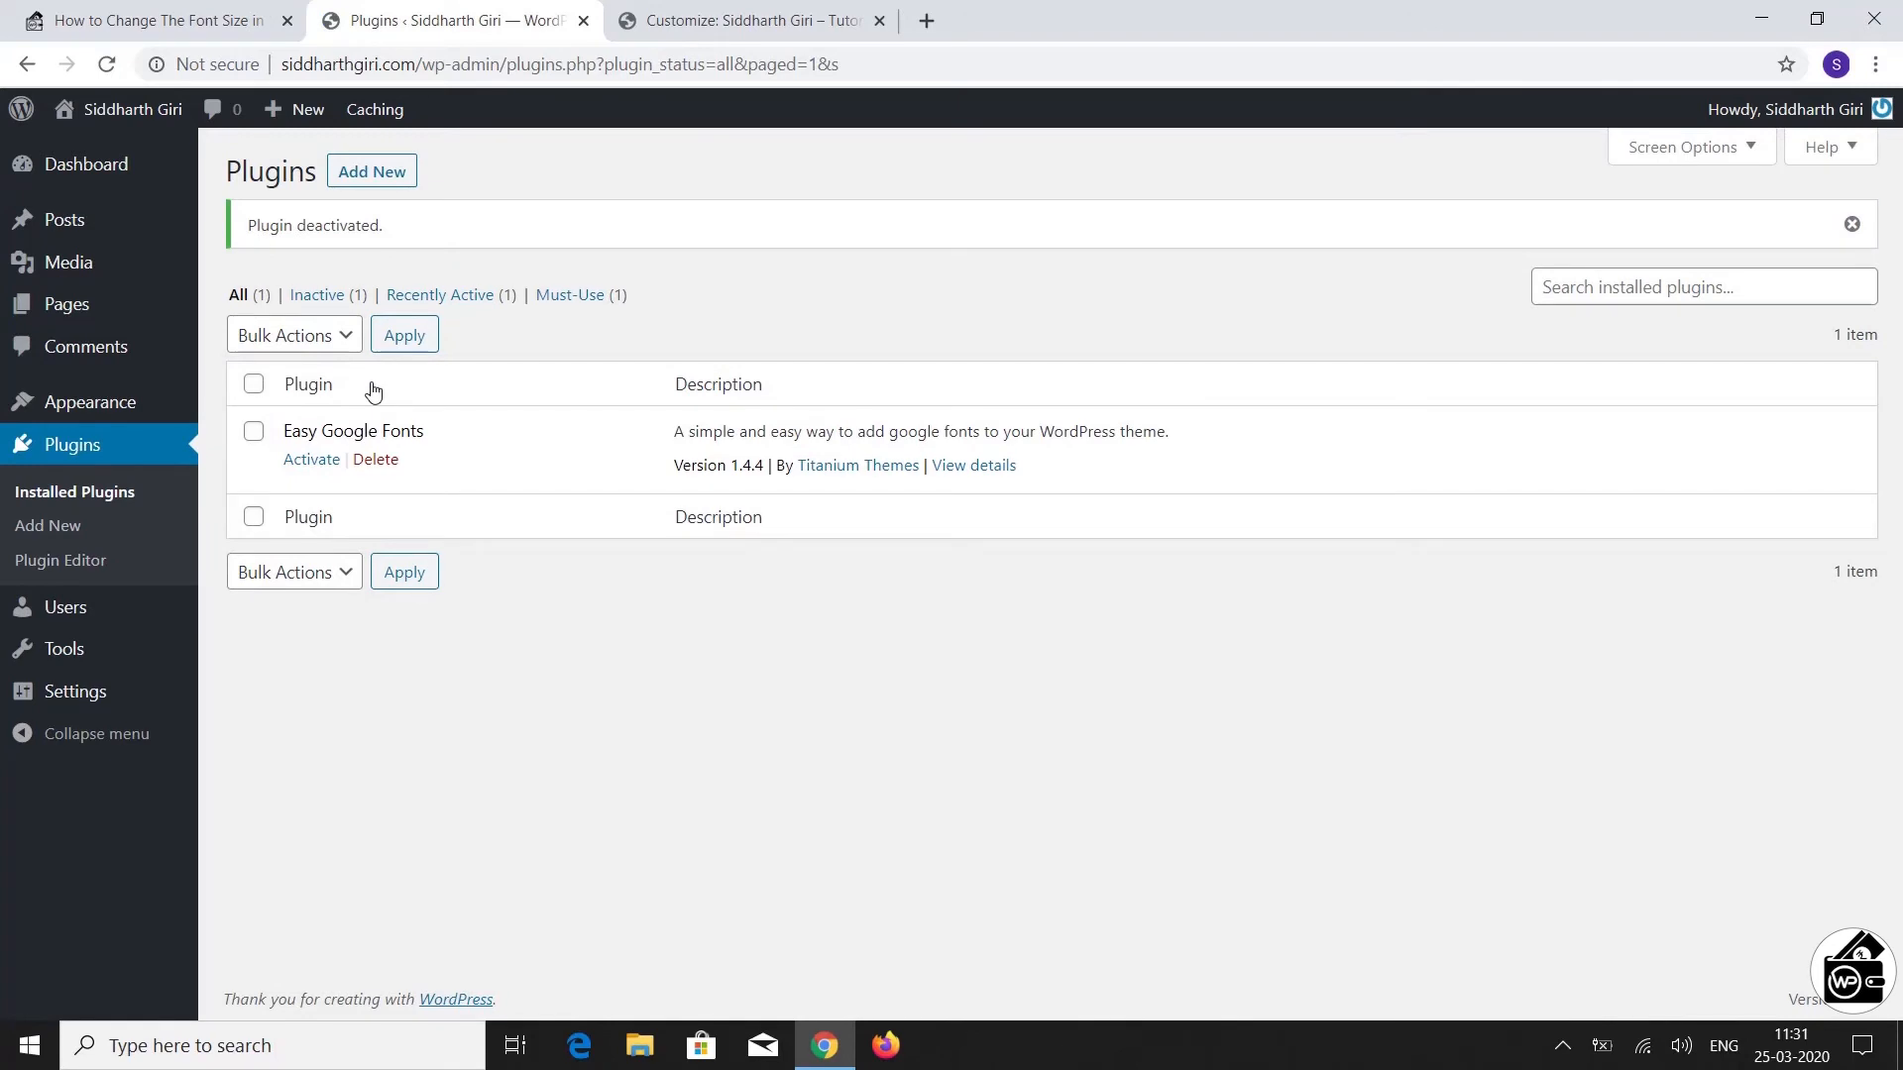
Reload the customizer without its unsaved changes and open the Additional CSS editor, dismissing the autosave notice
click(813, 19)
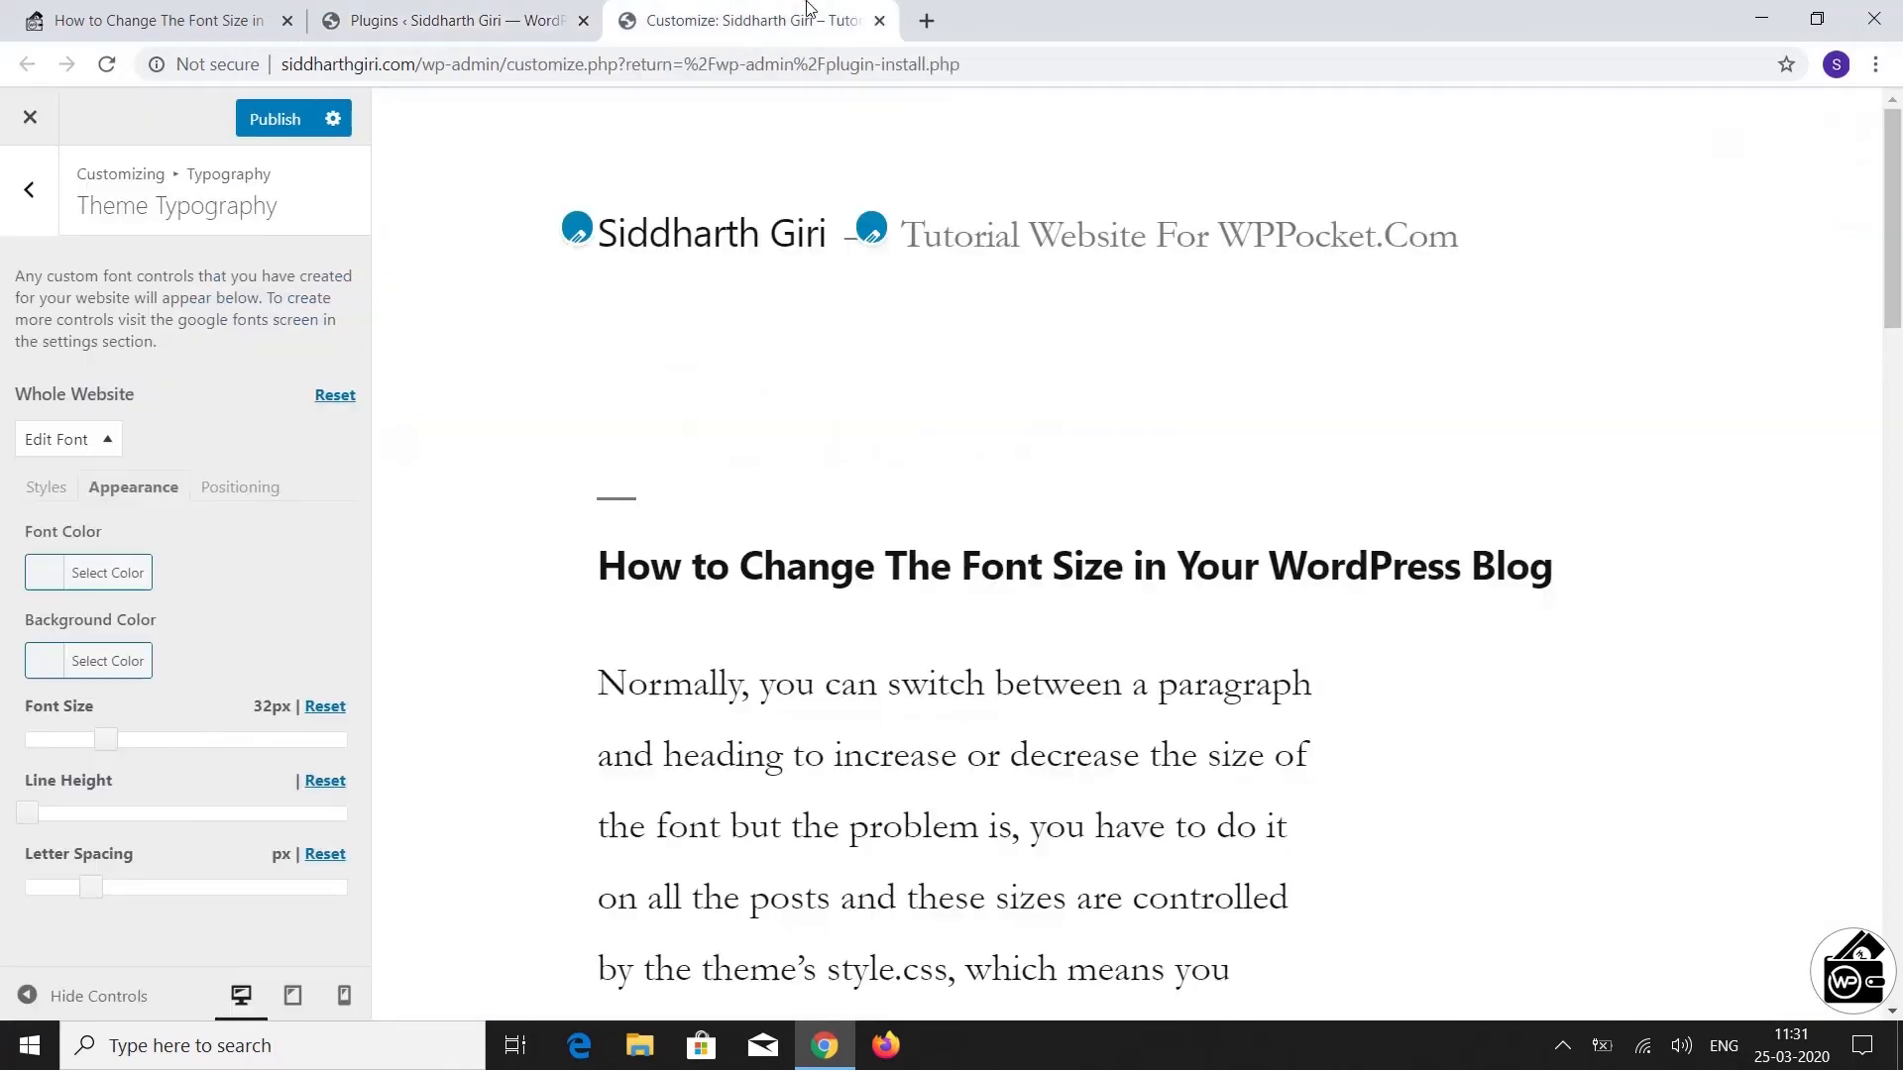
click(106, 63)
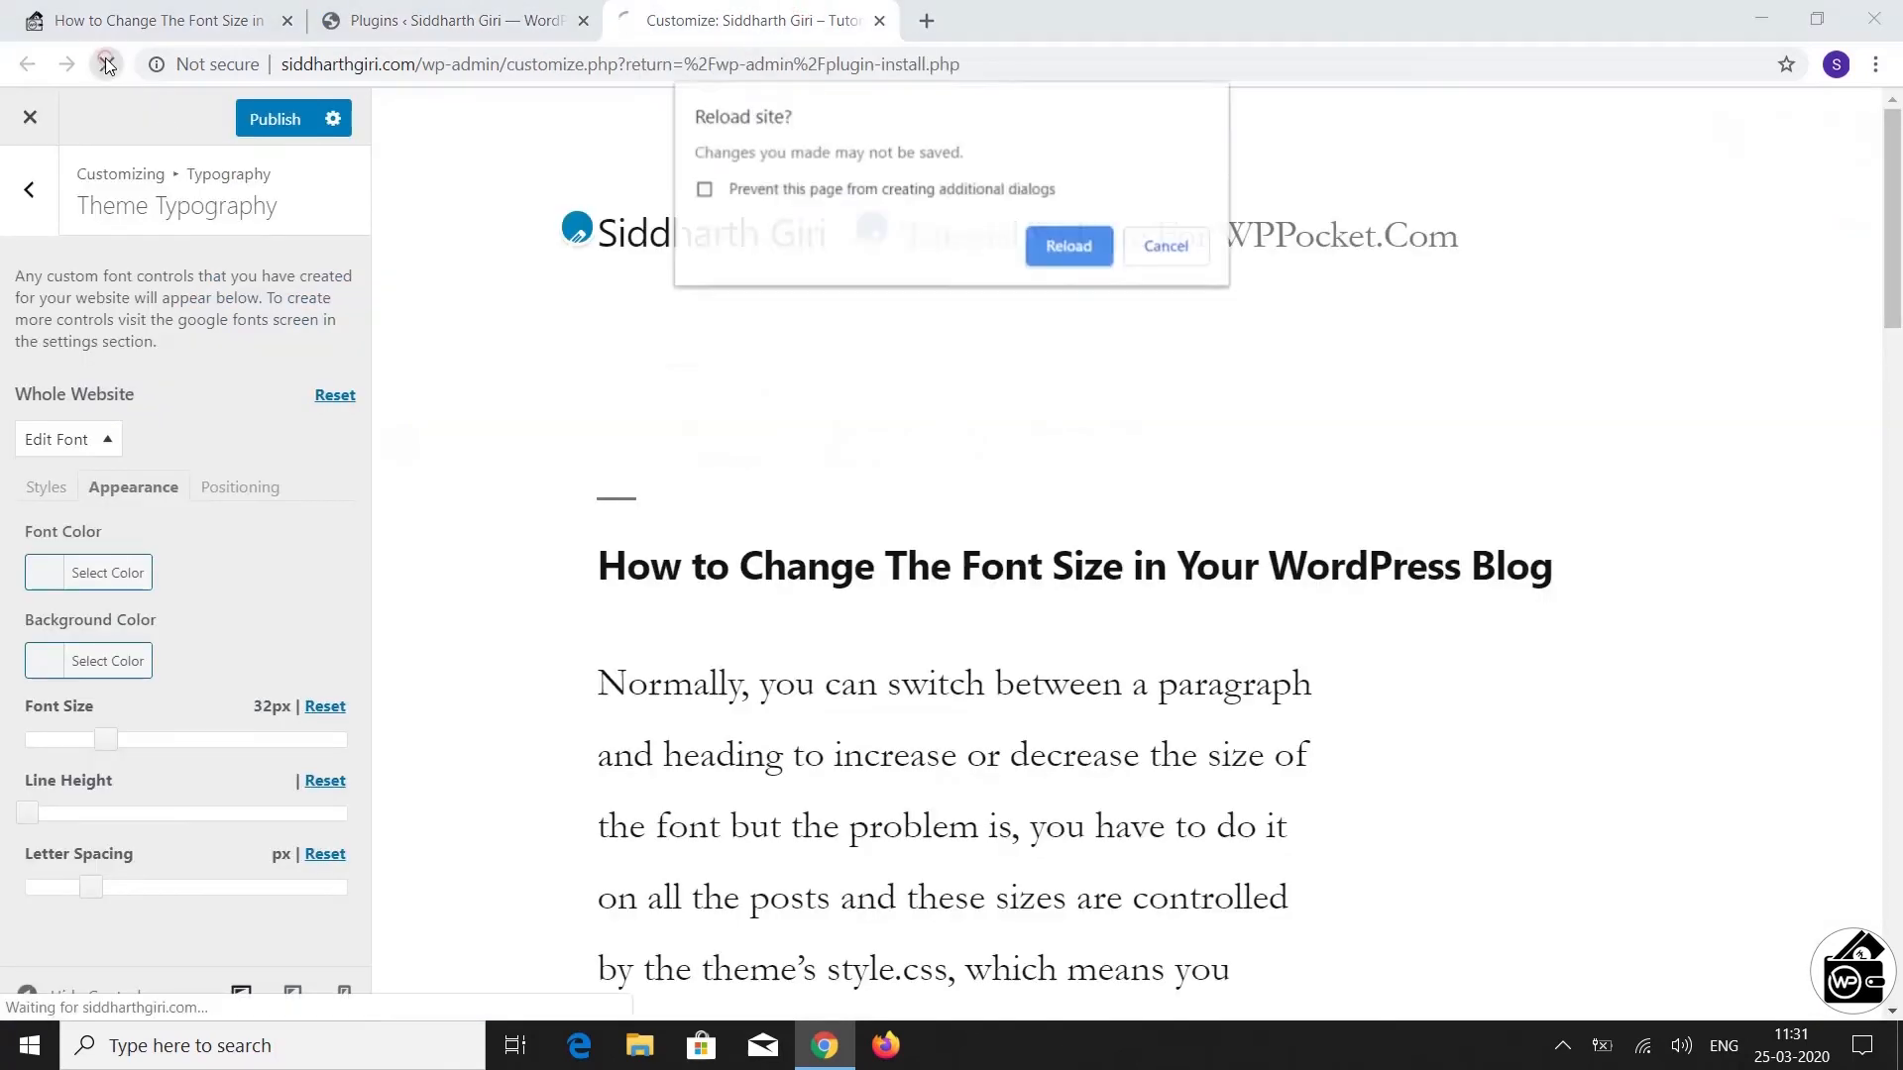
click(1038, 249)
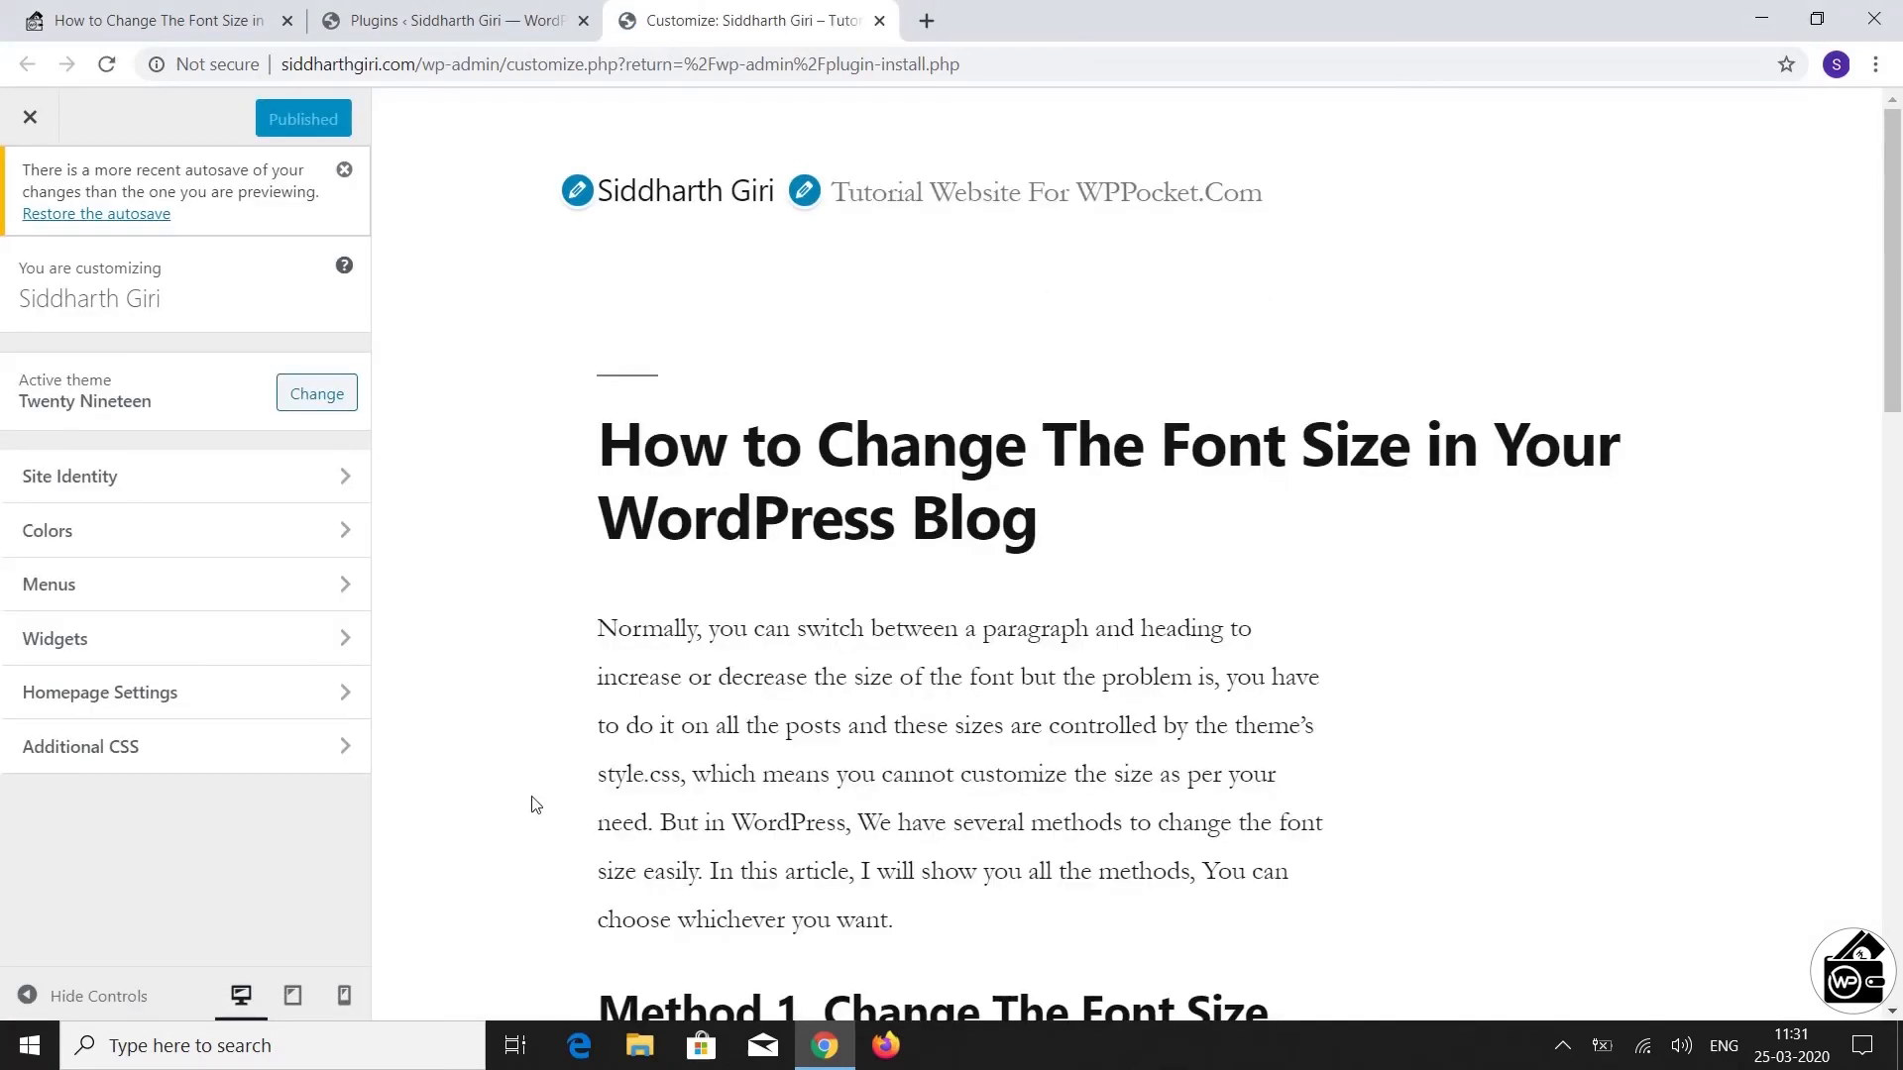
click(323, 743)
scroll(303, 763, down, 4)
scroll(302, 763, down, 1)
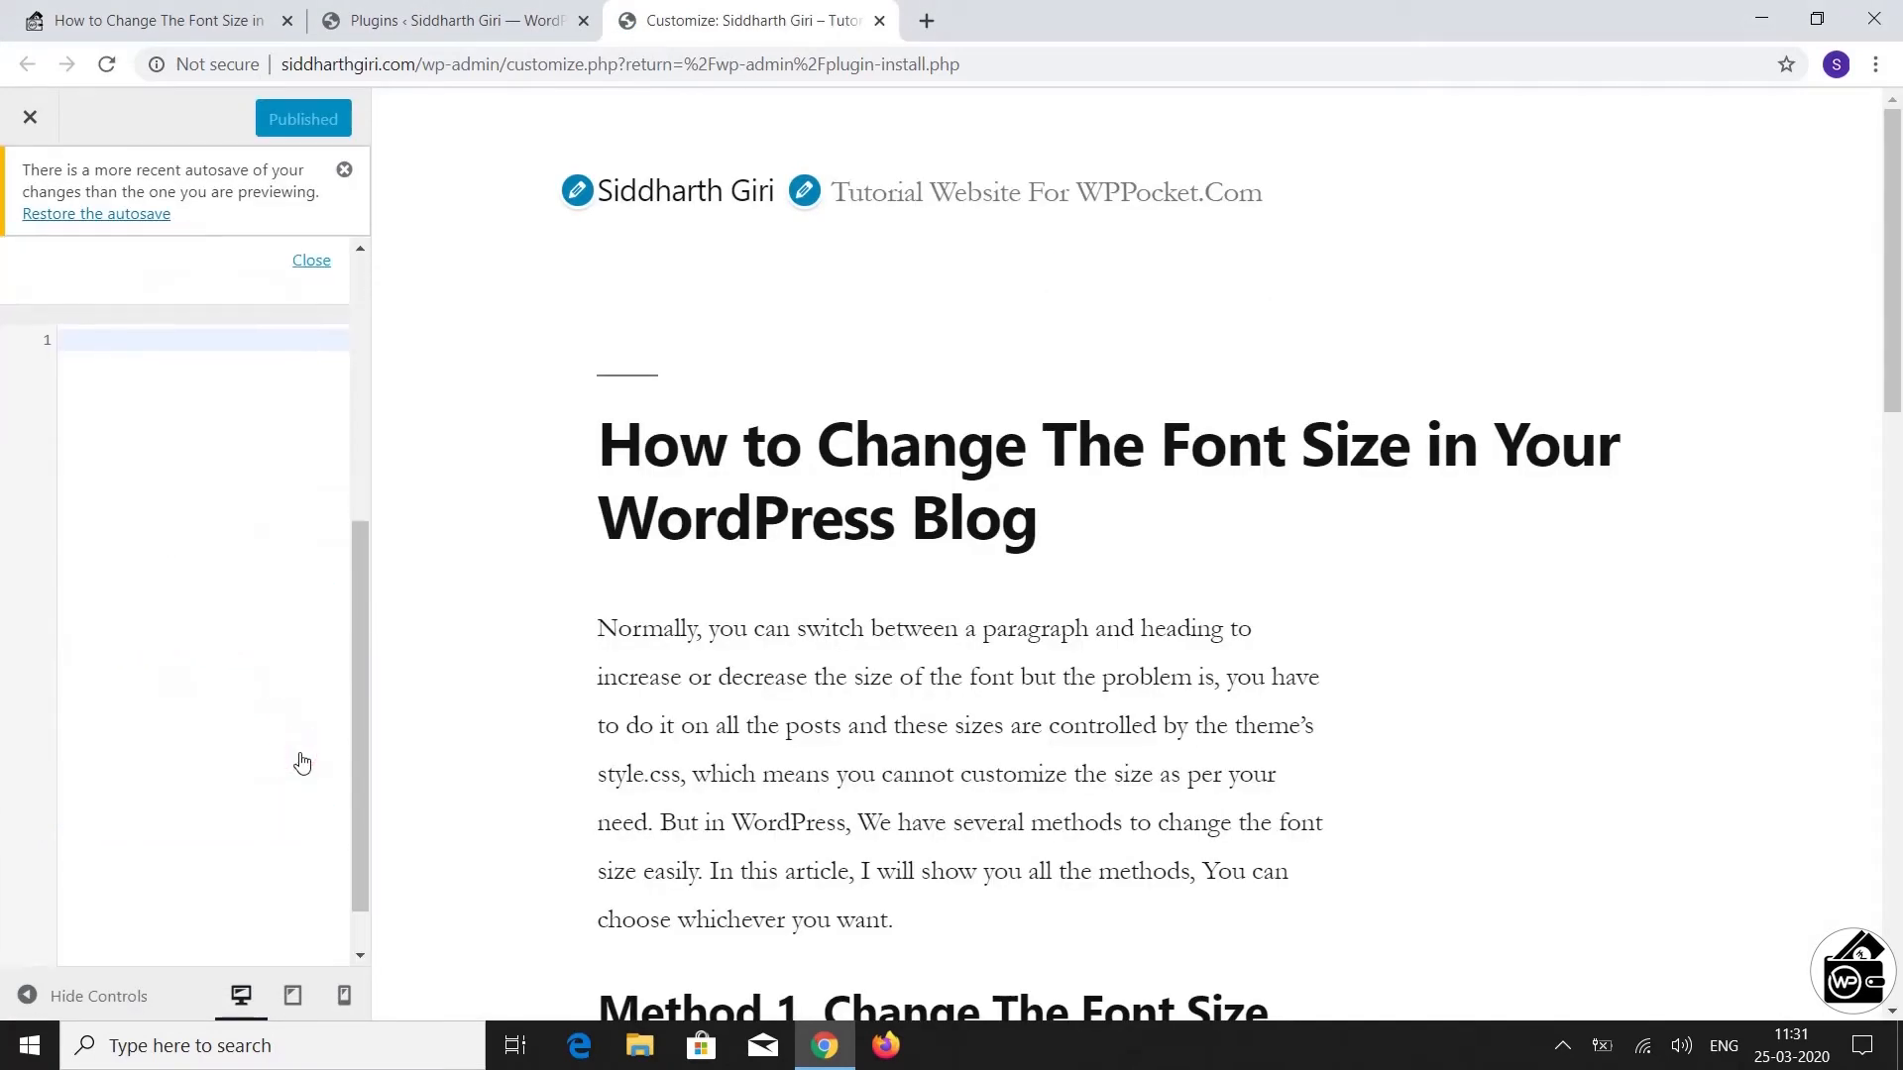
click(344, 171)
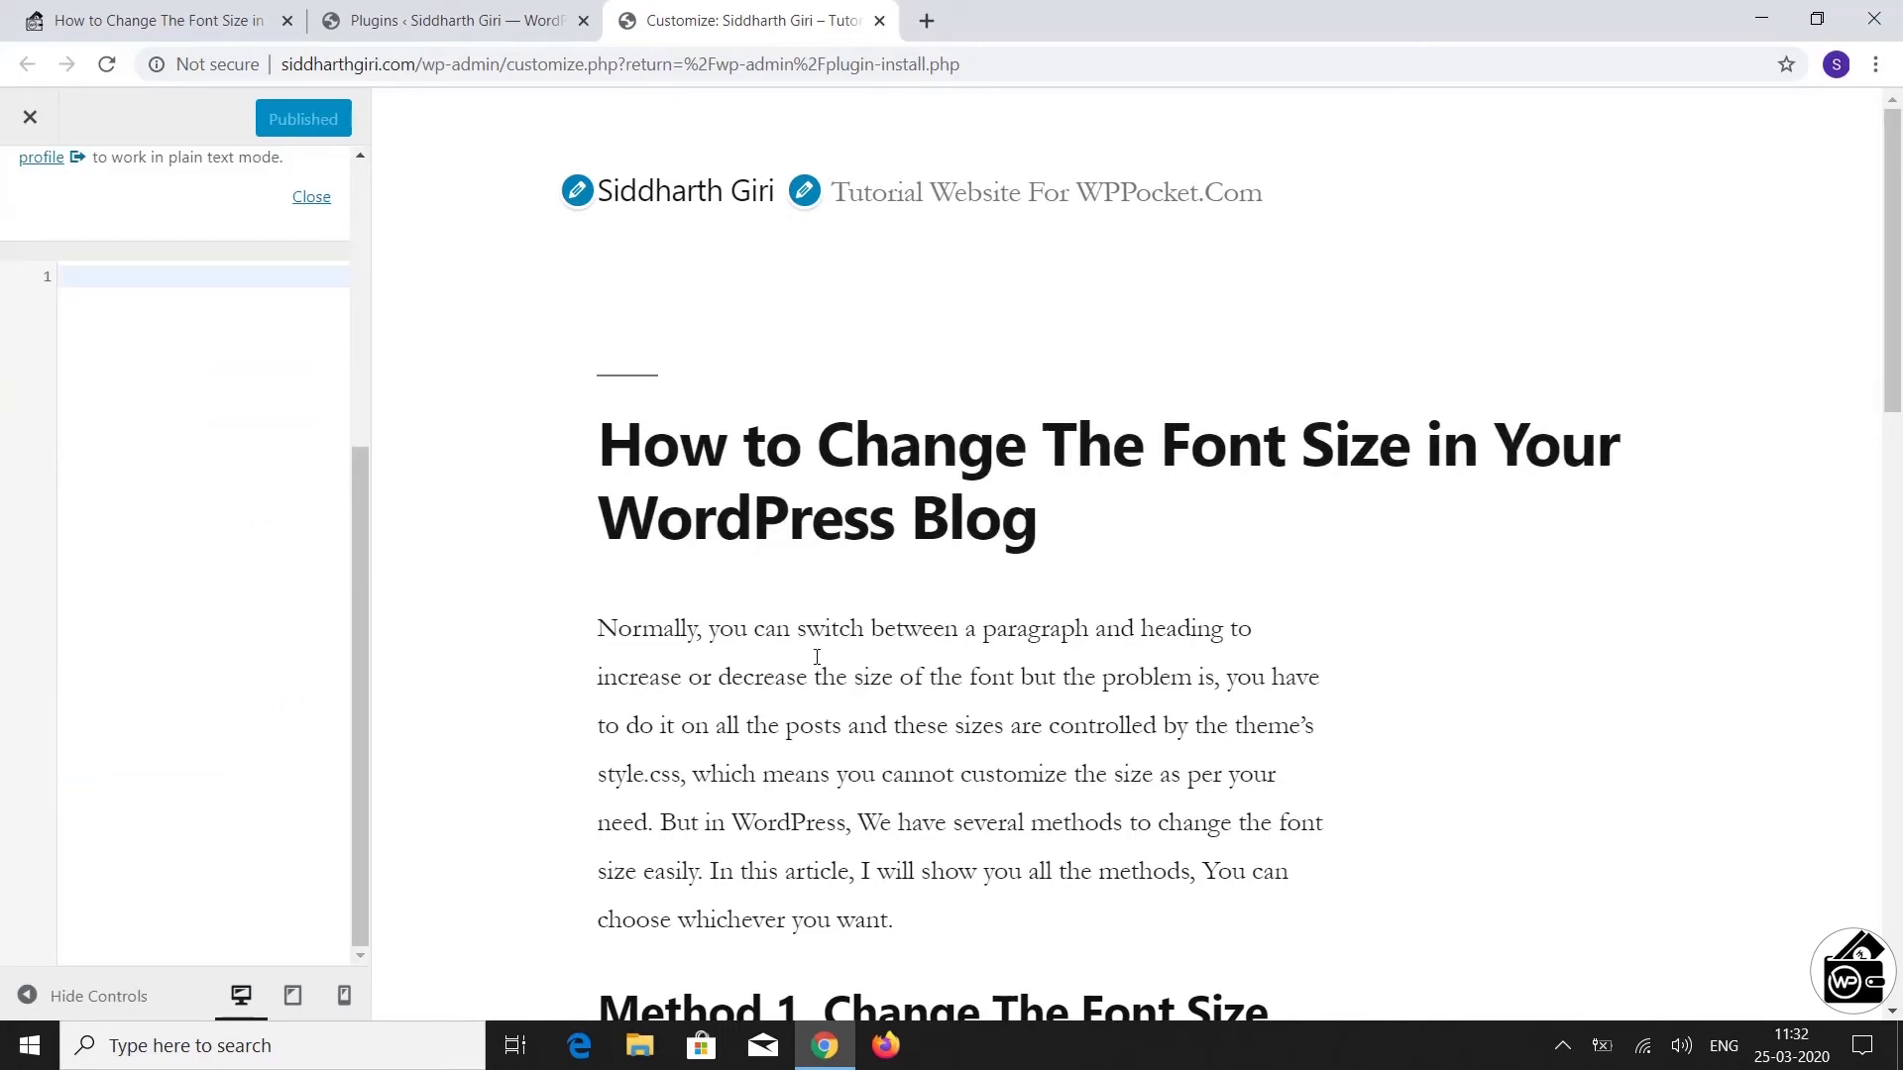
Add a CSS rule for p with font-size: 25px and check the paragraph in the preview
scroll(1012, 786, down, 3)
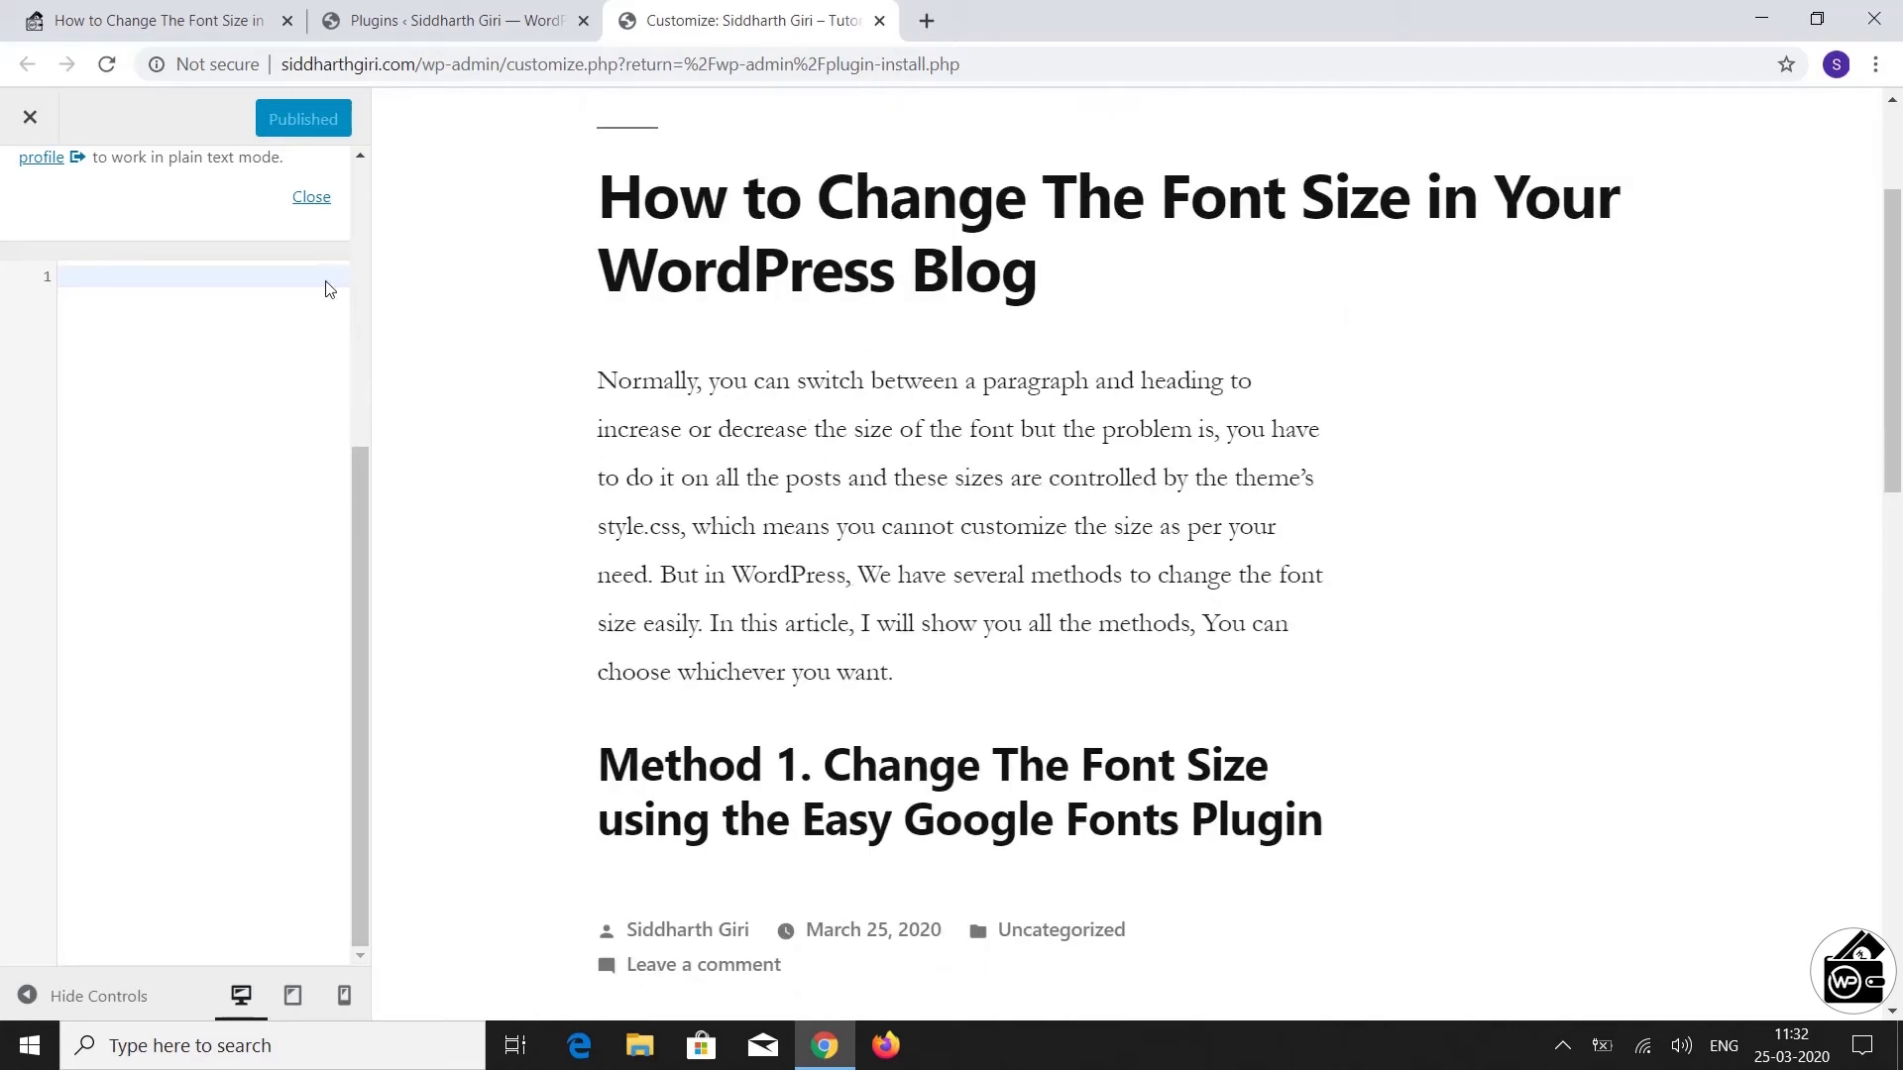
click(141, 287)
text(p)
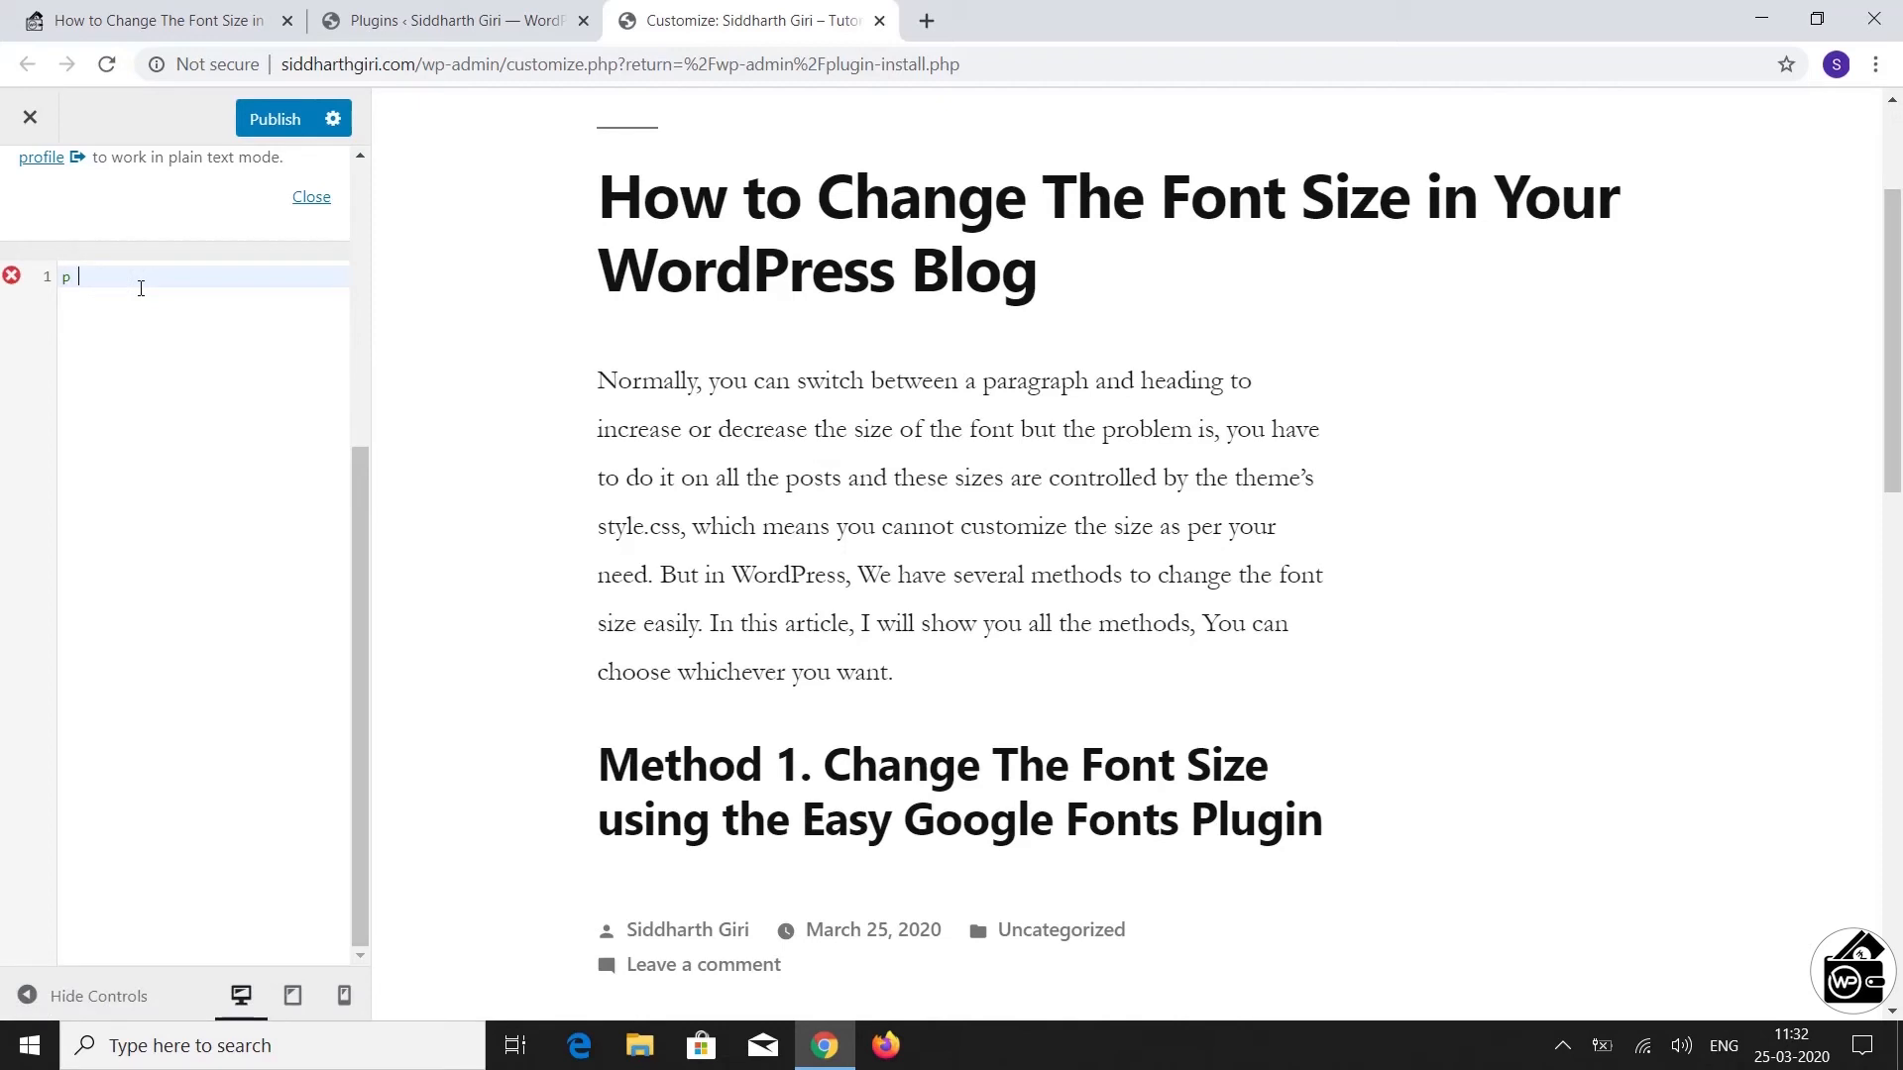
text( {)
key(Return)
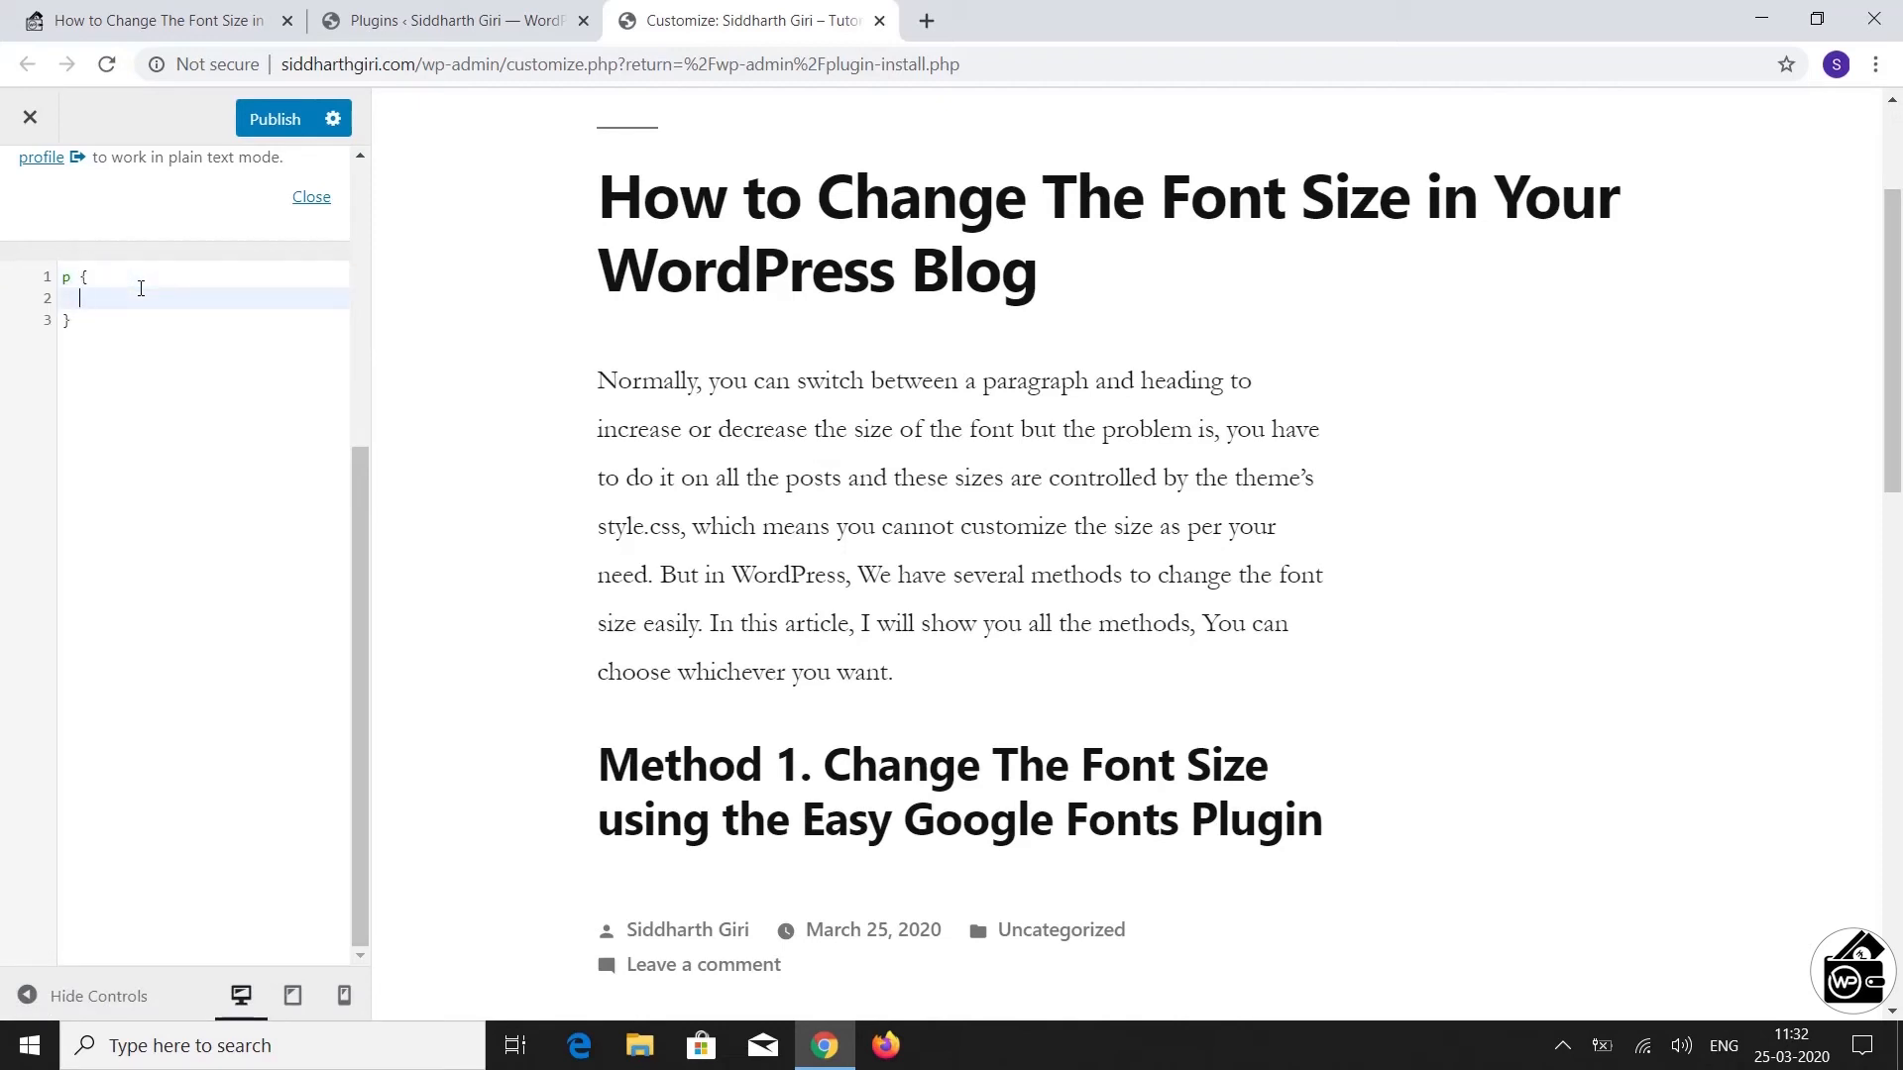
text(font-size)
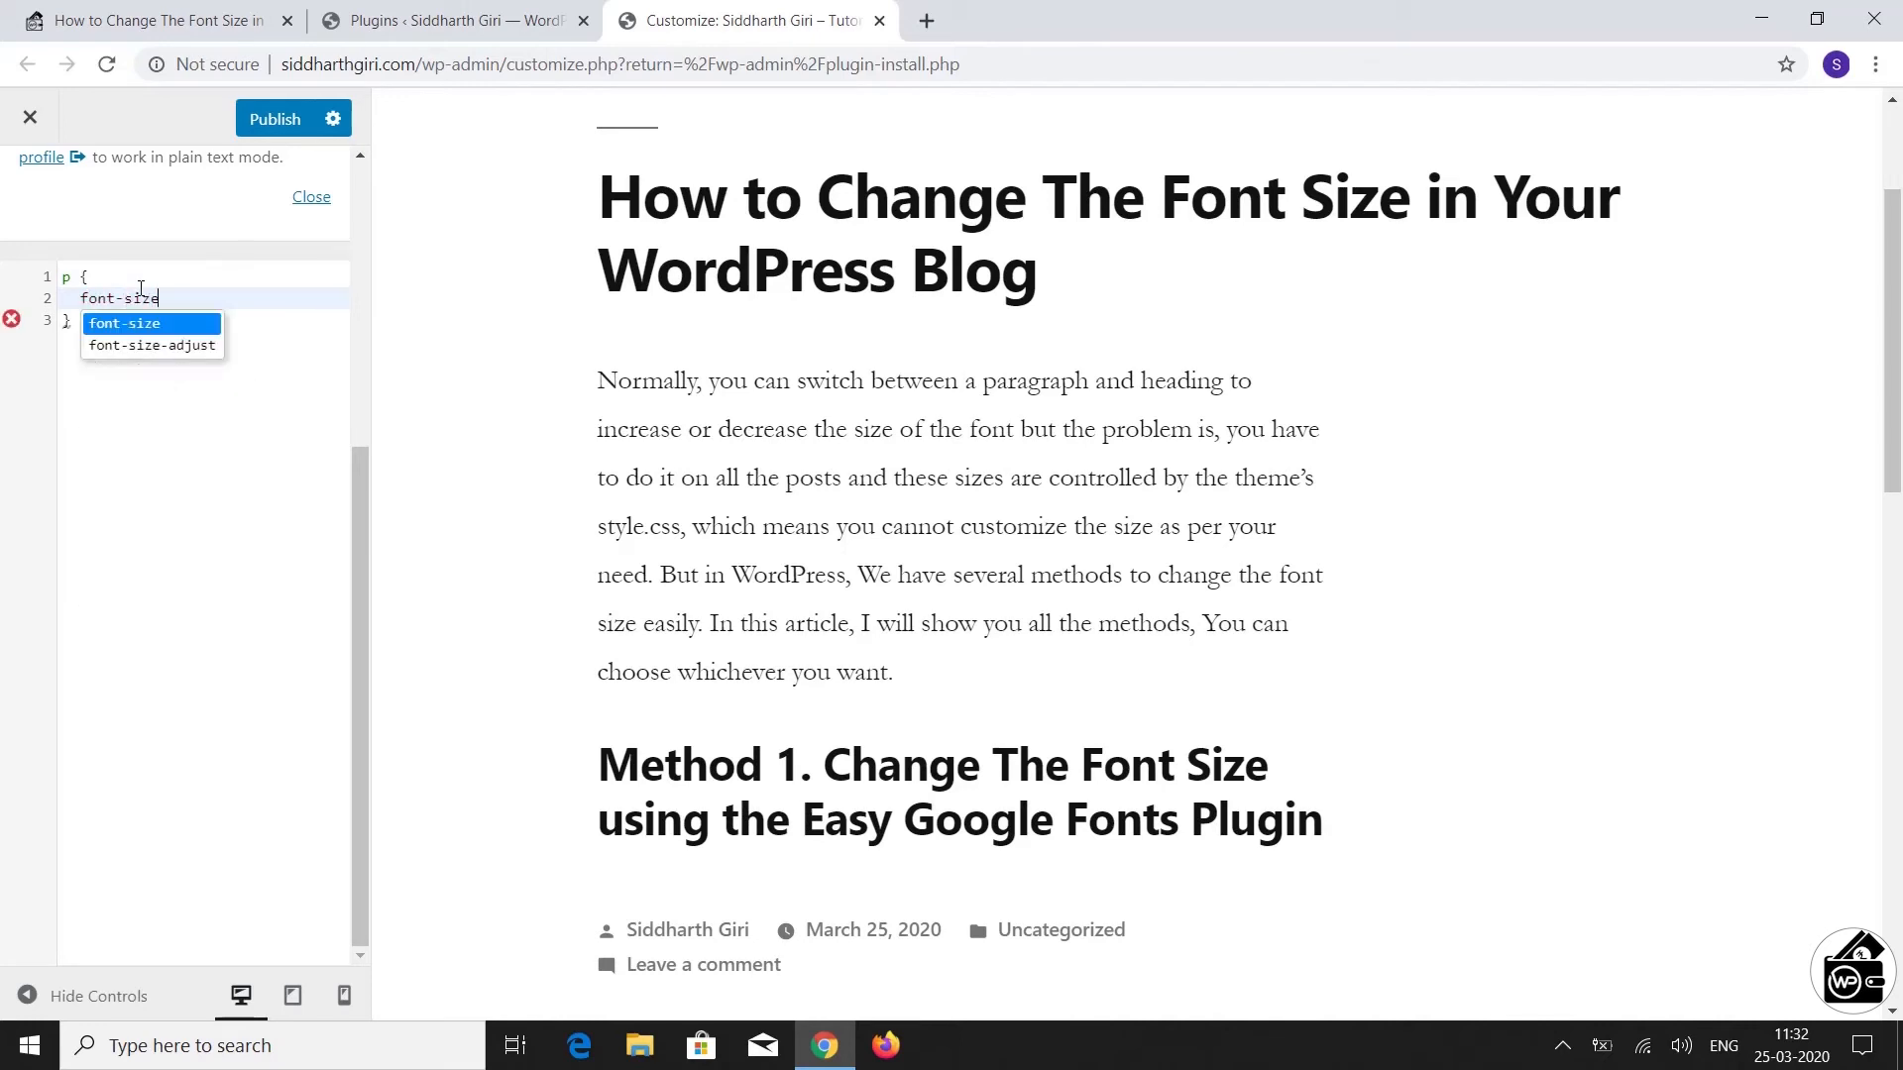
text(: 25p)
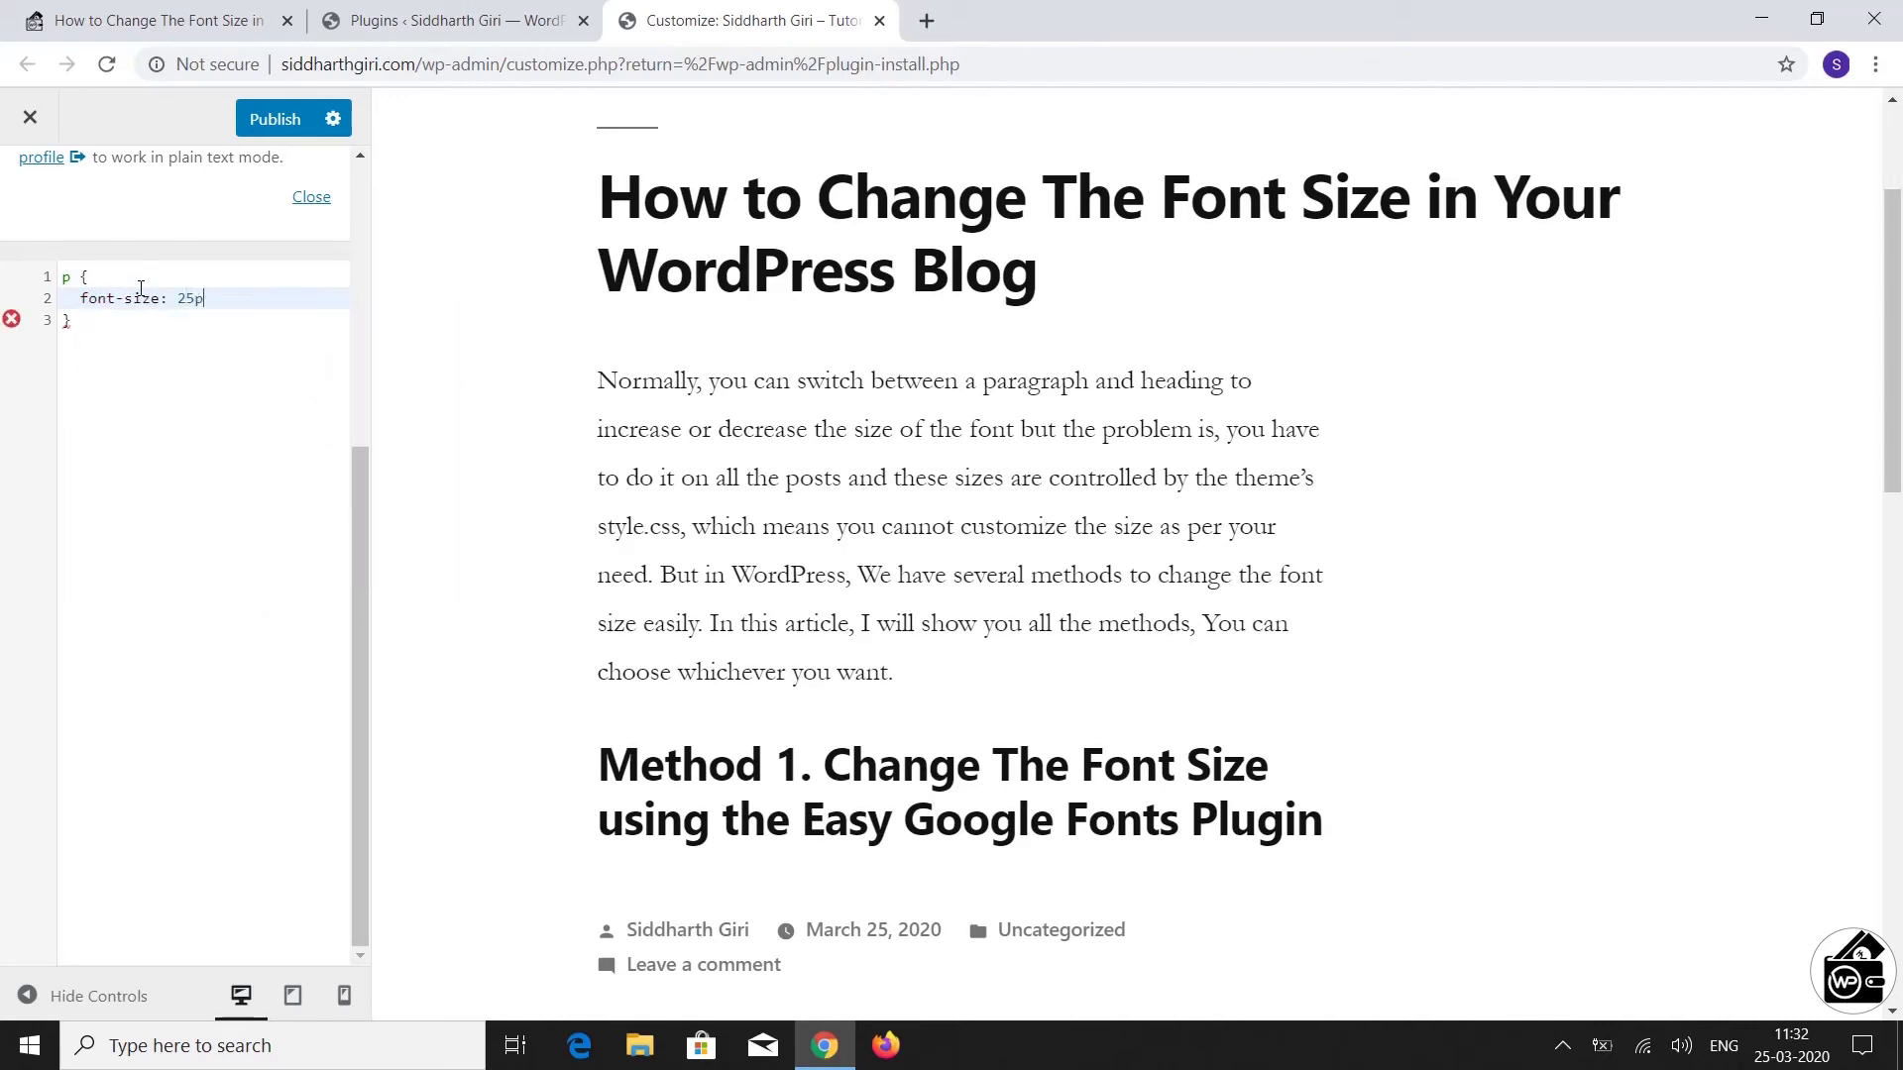
text(x;)
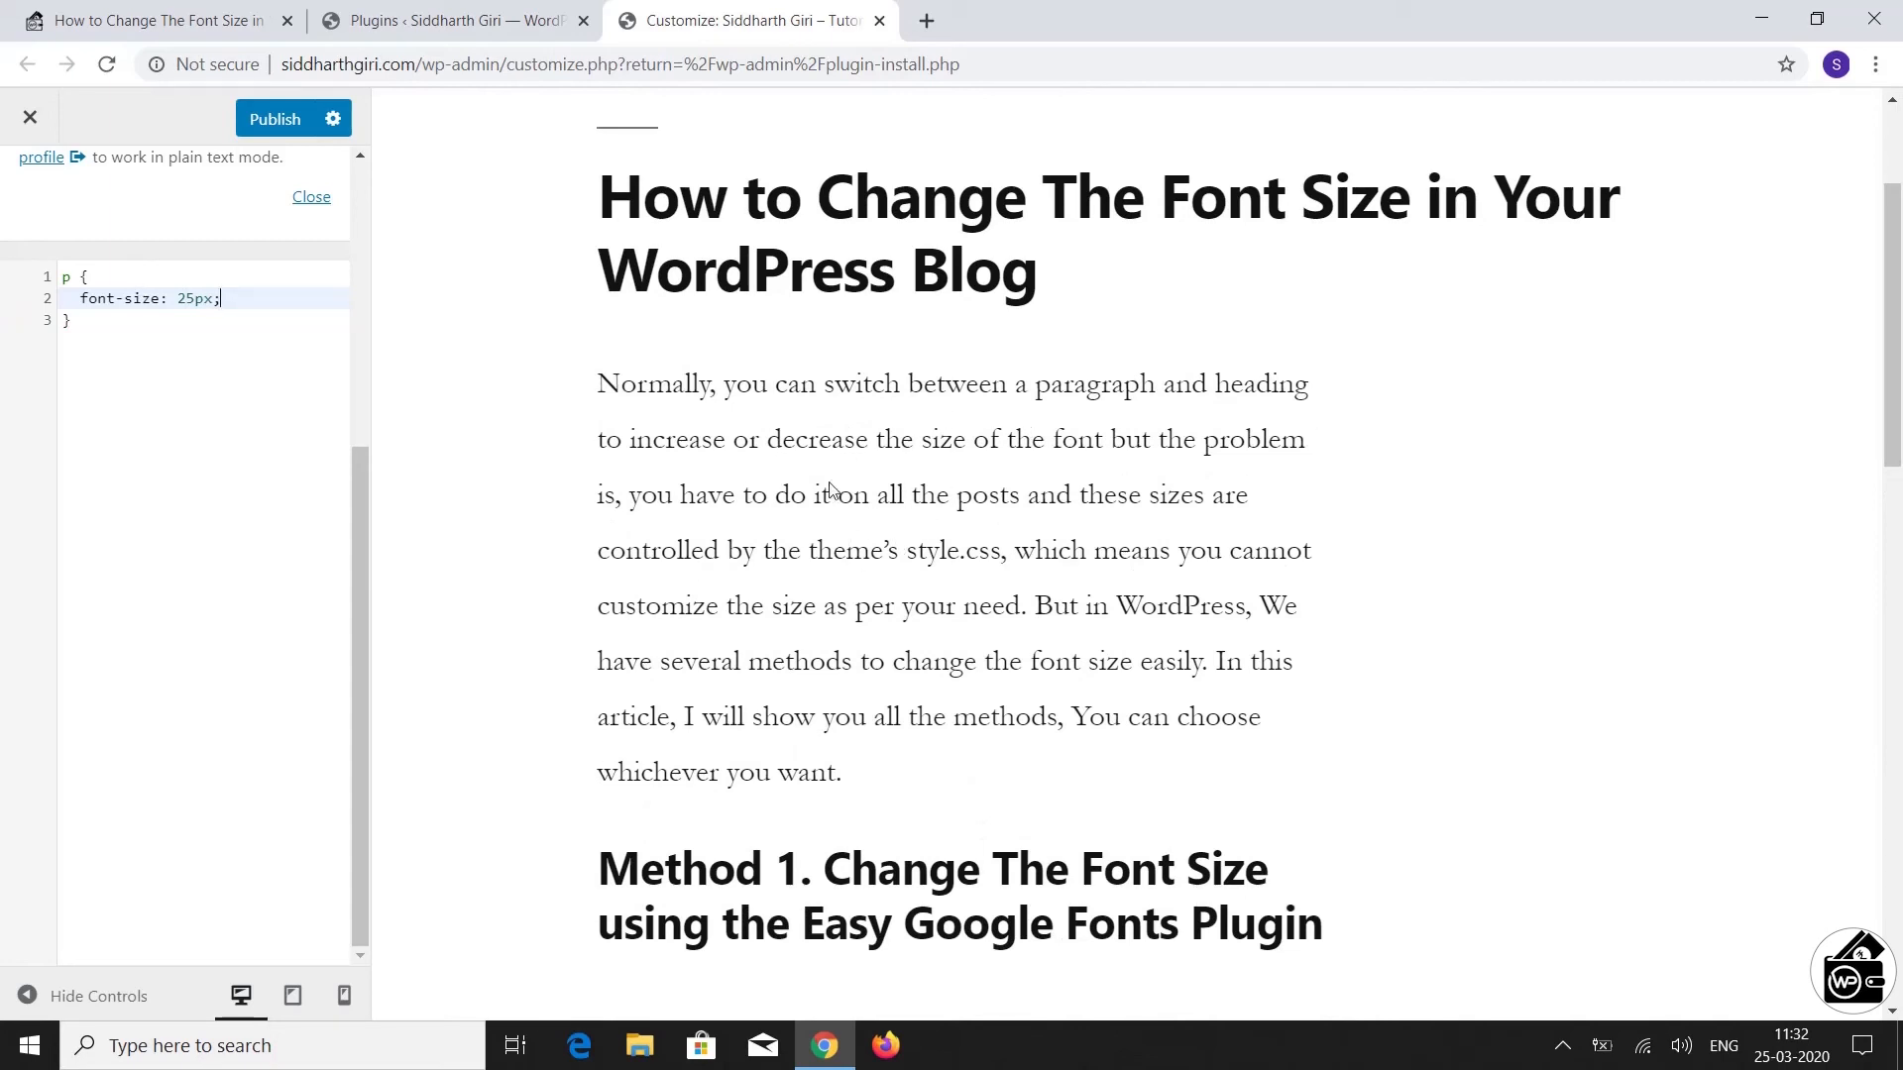
scroll(1001, 546, down, 1)
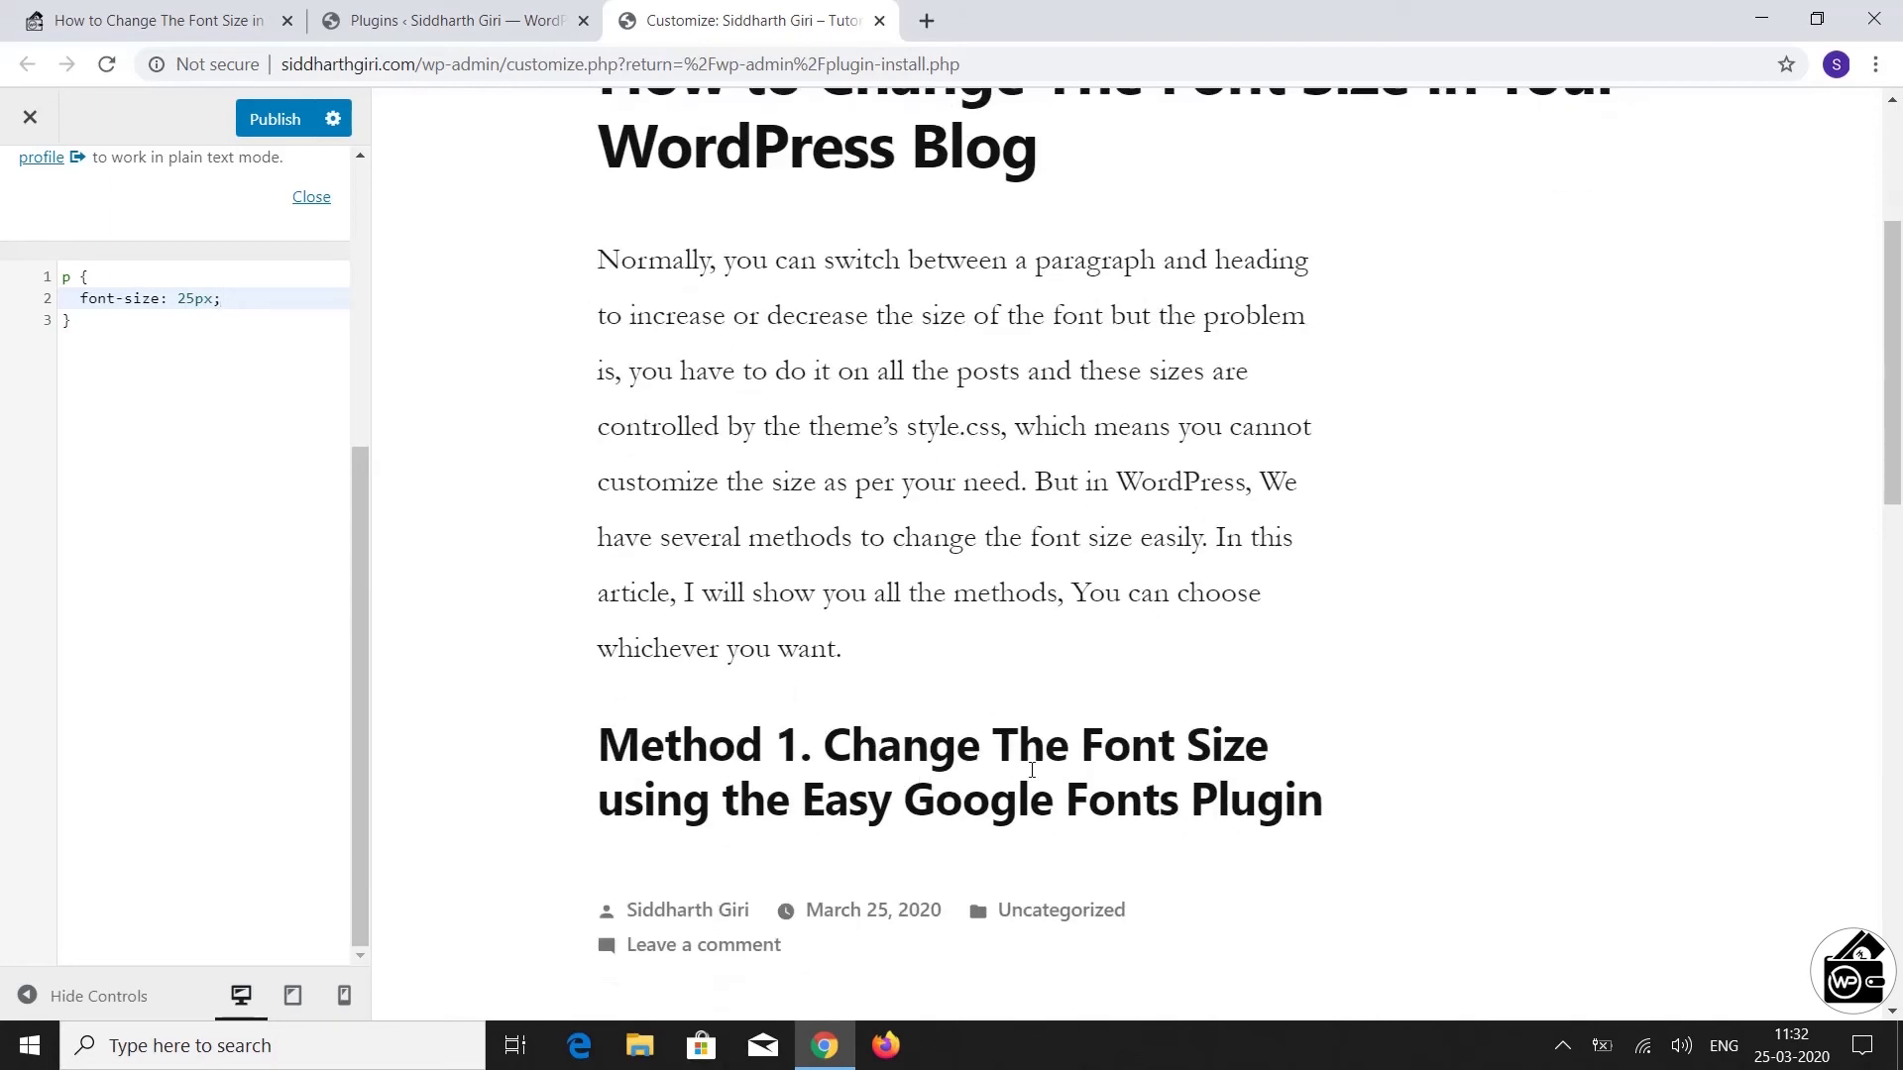
Extend the 25px rule's selector to p, h3 and check the headings in the preview
click(69, 279)
text(,)
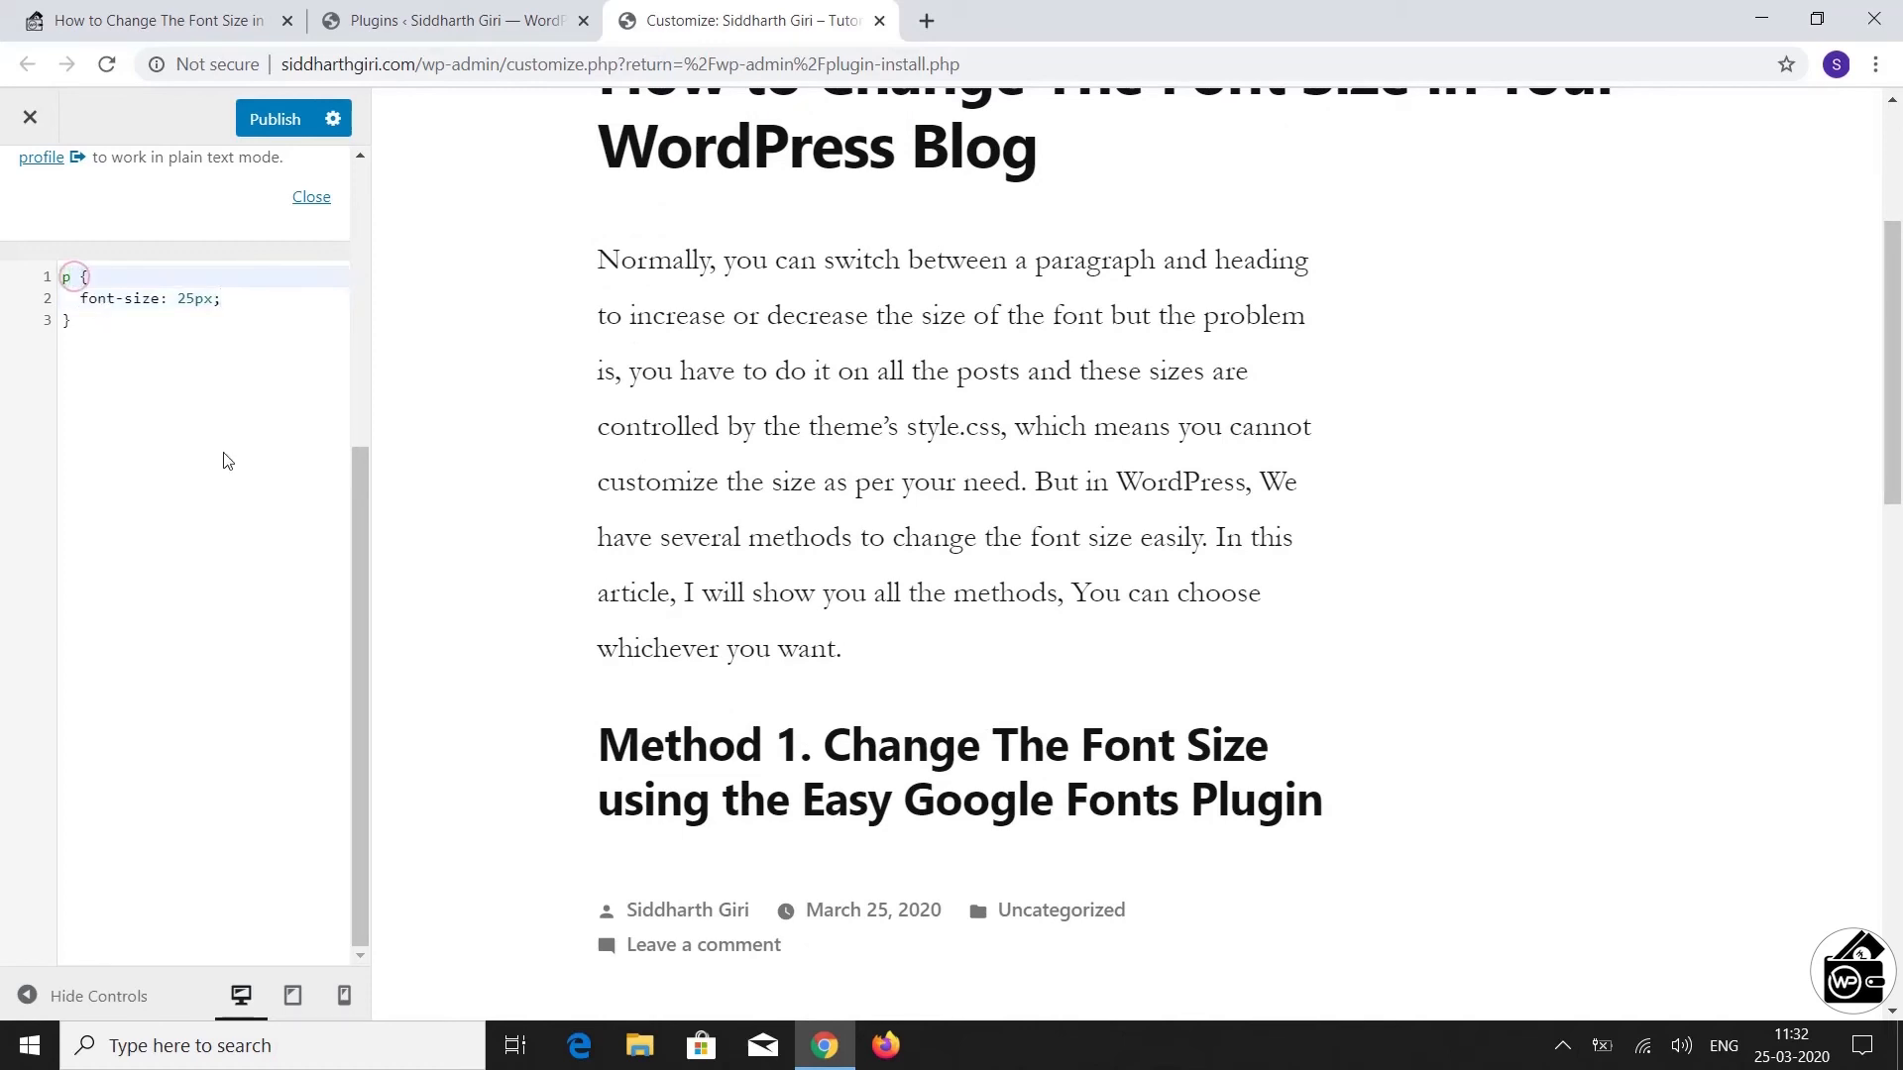
text( h3)
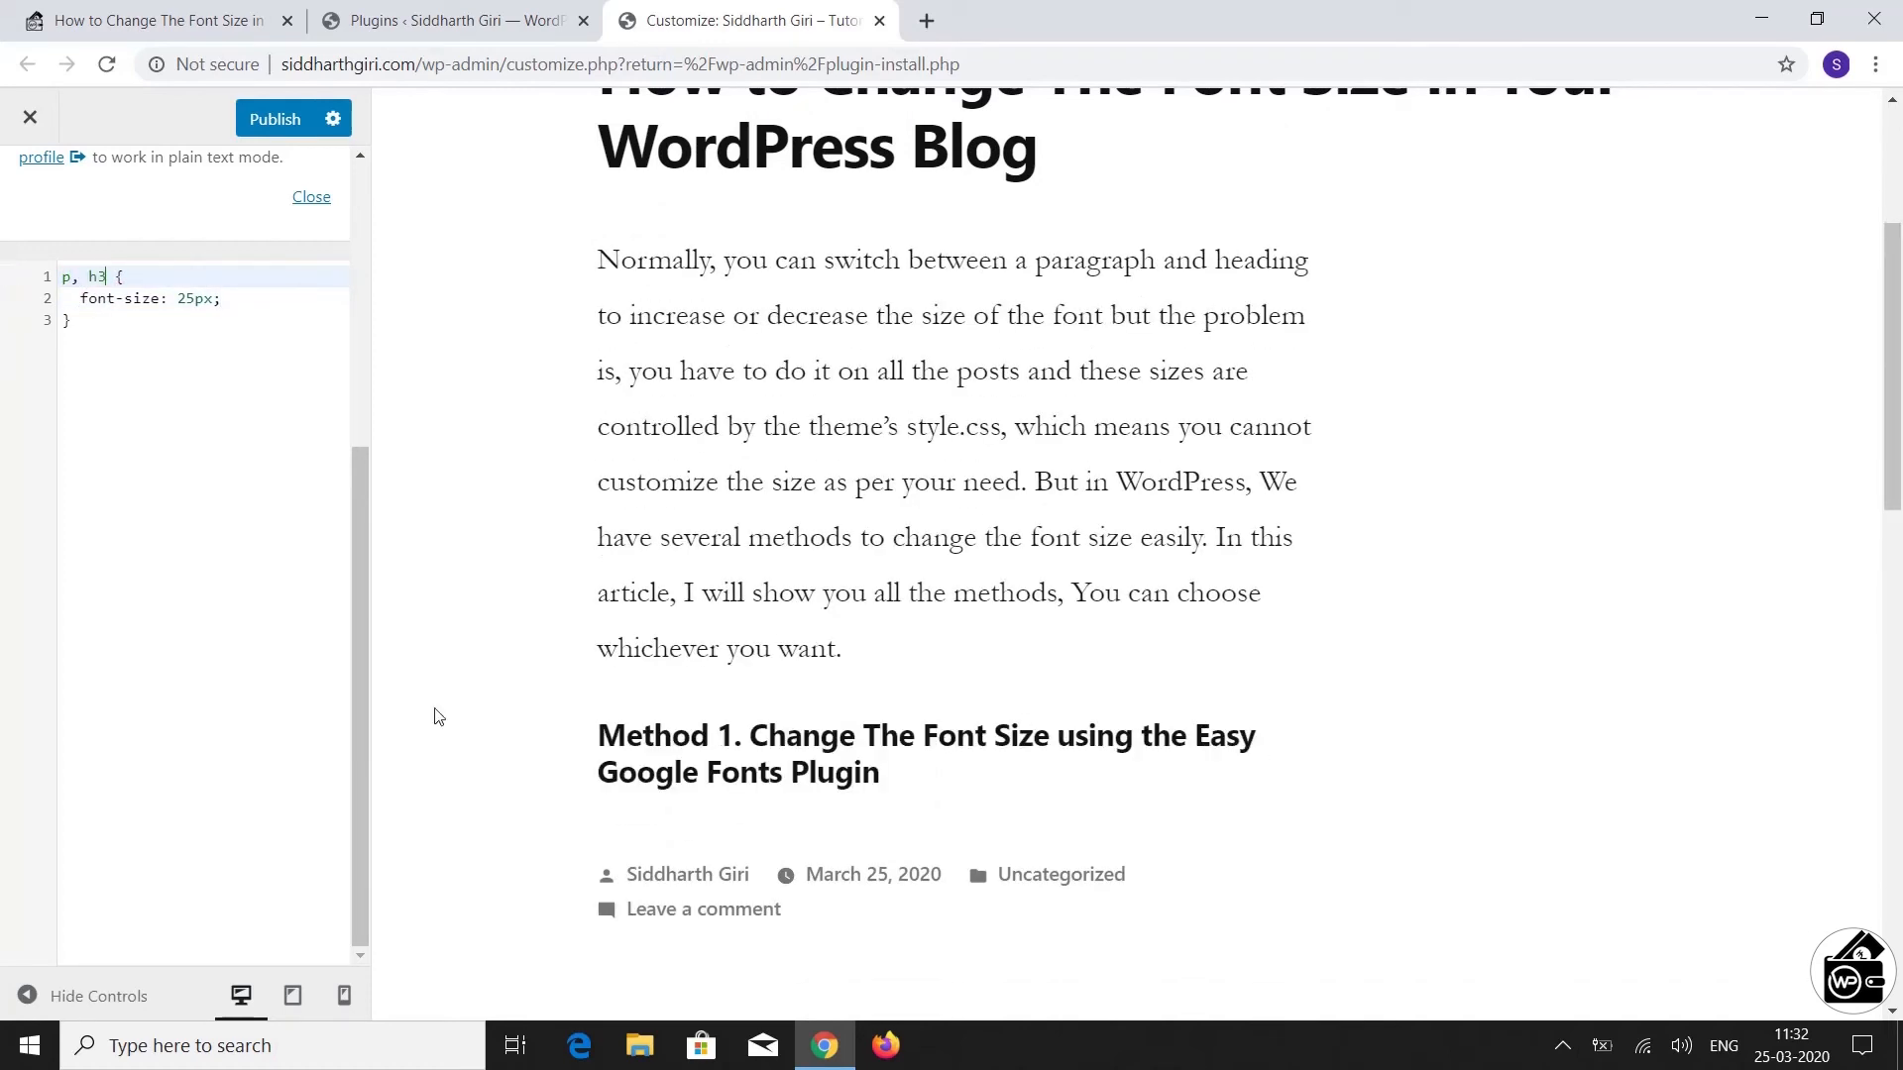
scroll(996, 711, up, 3)
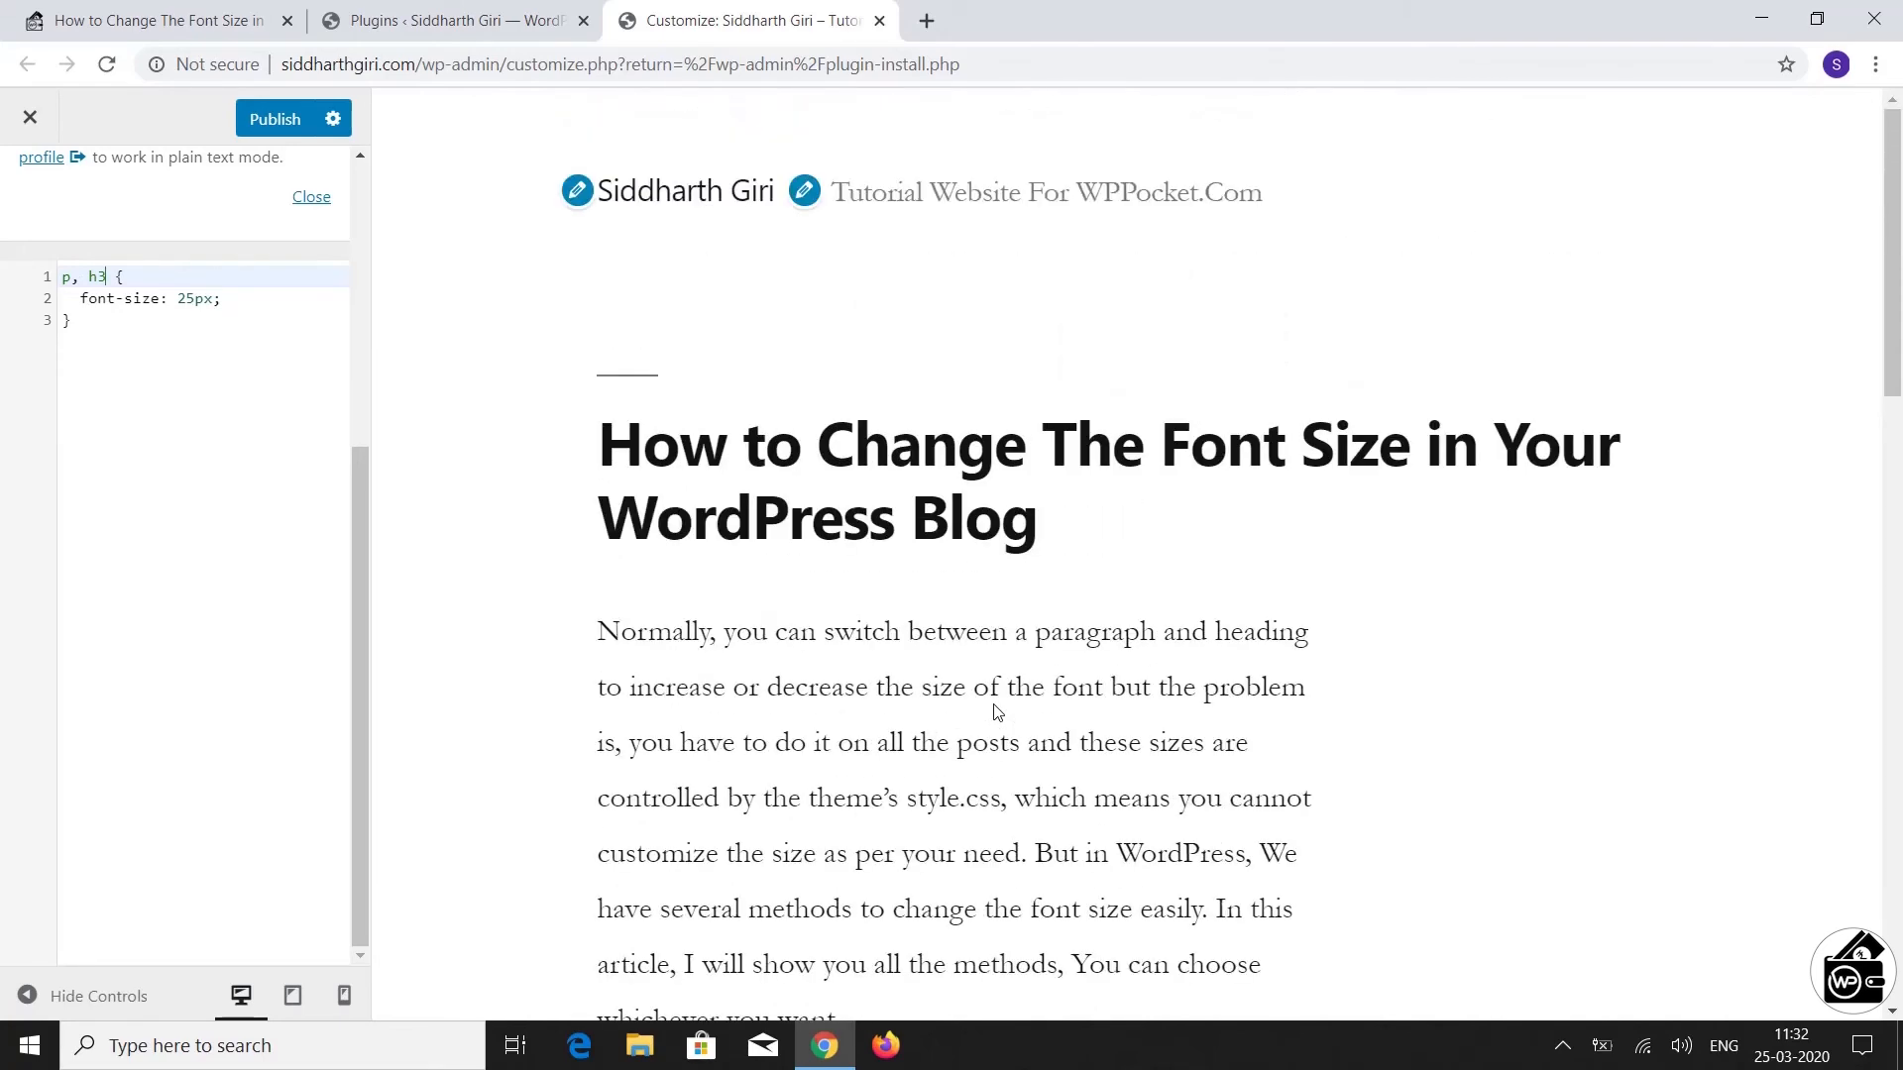
Copy the sample font-size CSS code, from the p, ol li, ul li rule through h6, from the WPPocket article
click(153, 20)
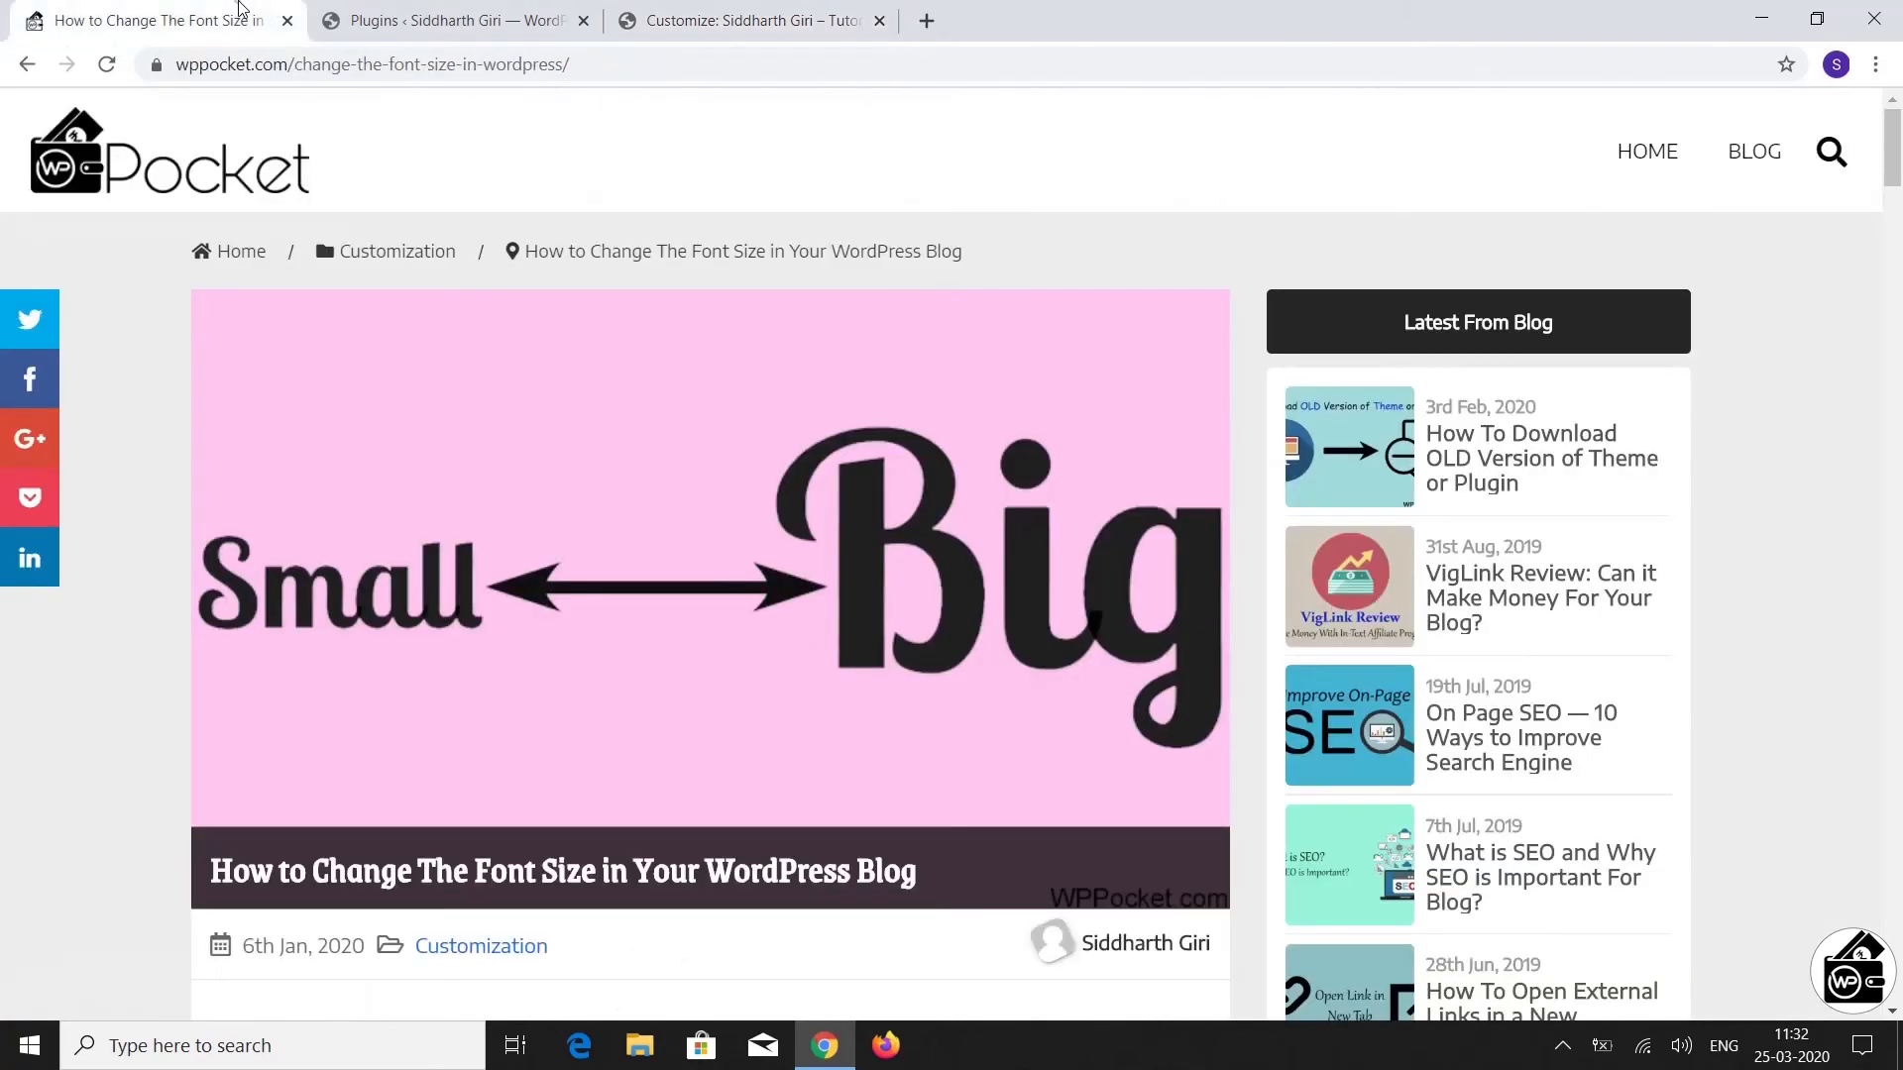
scroll(805, 535, down, 15)
scroll(806, 535, down, 5)
scroll(805, 535, up, 2)
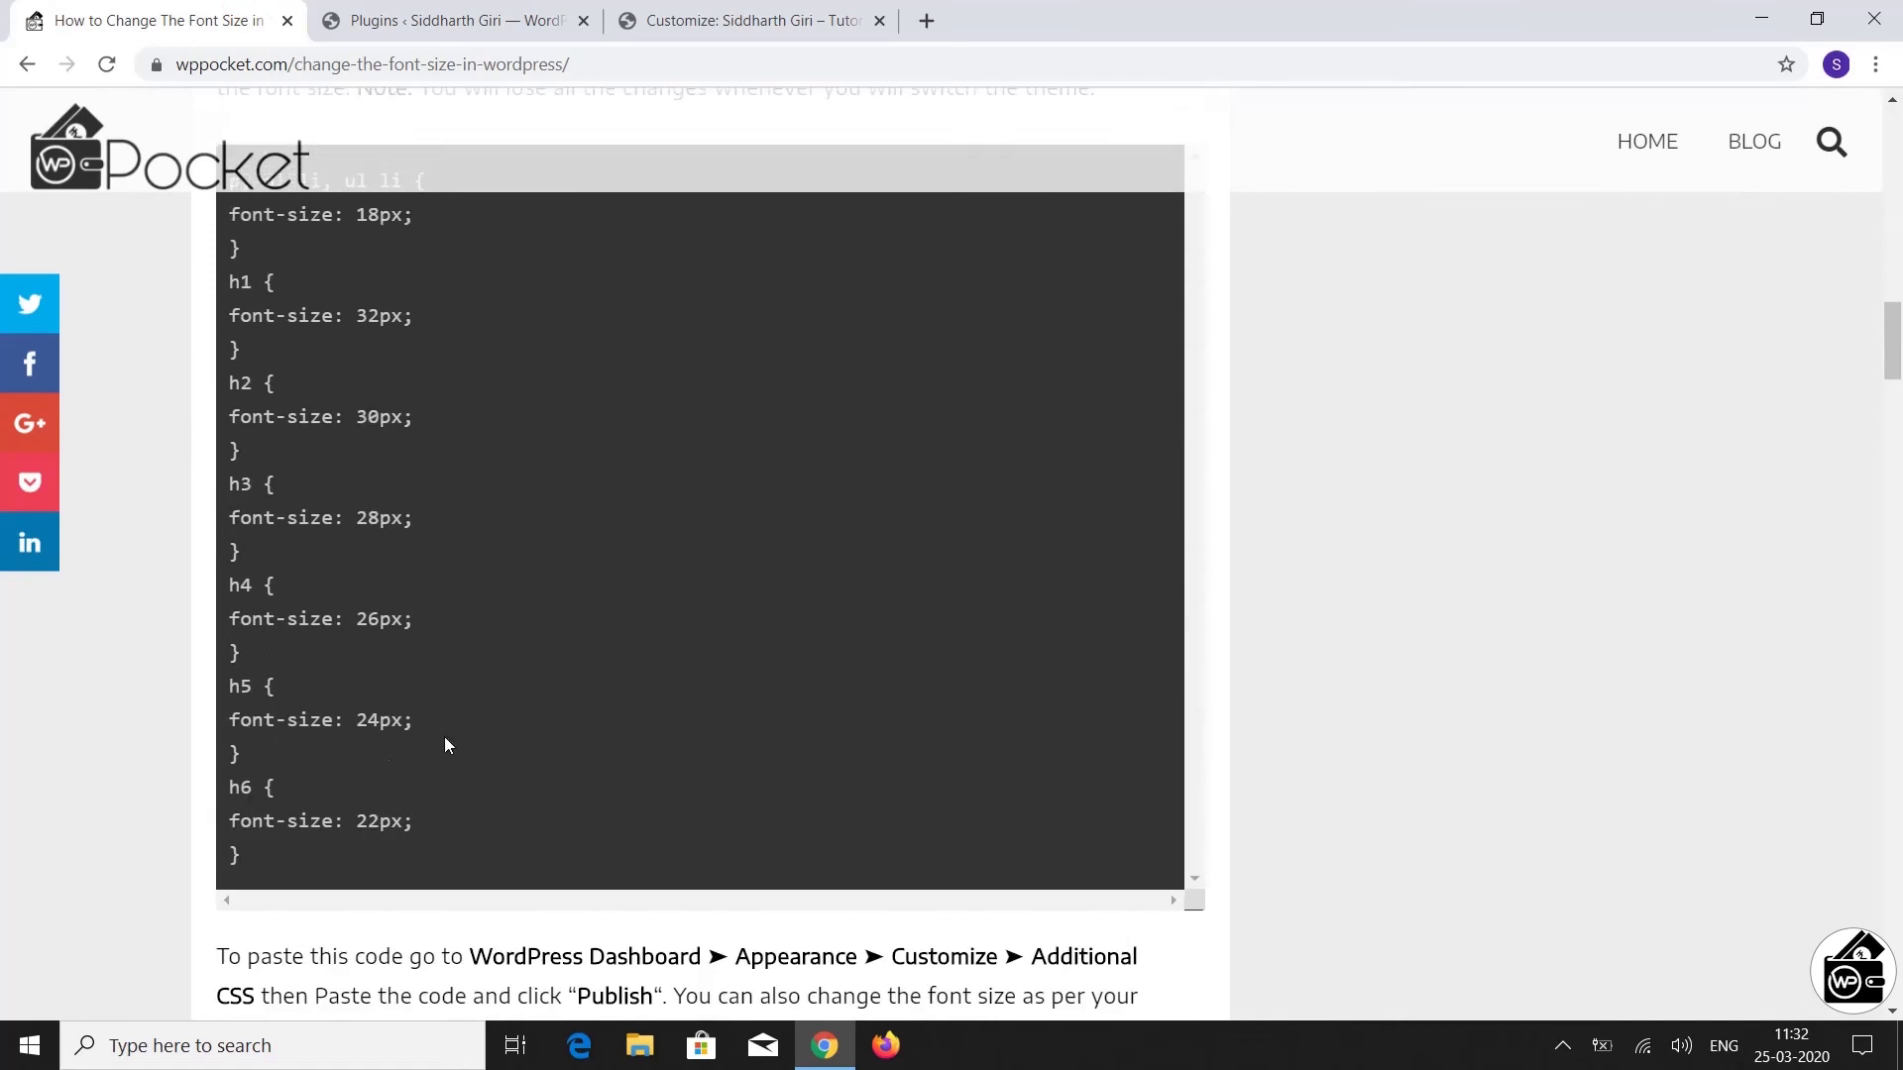
drag(238, 858, 222, 419)
scroll(223, 211, up, 2)
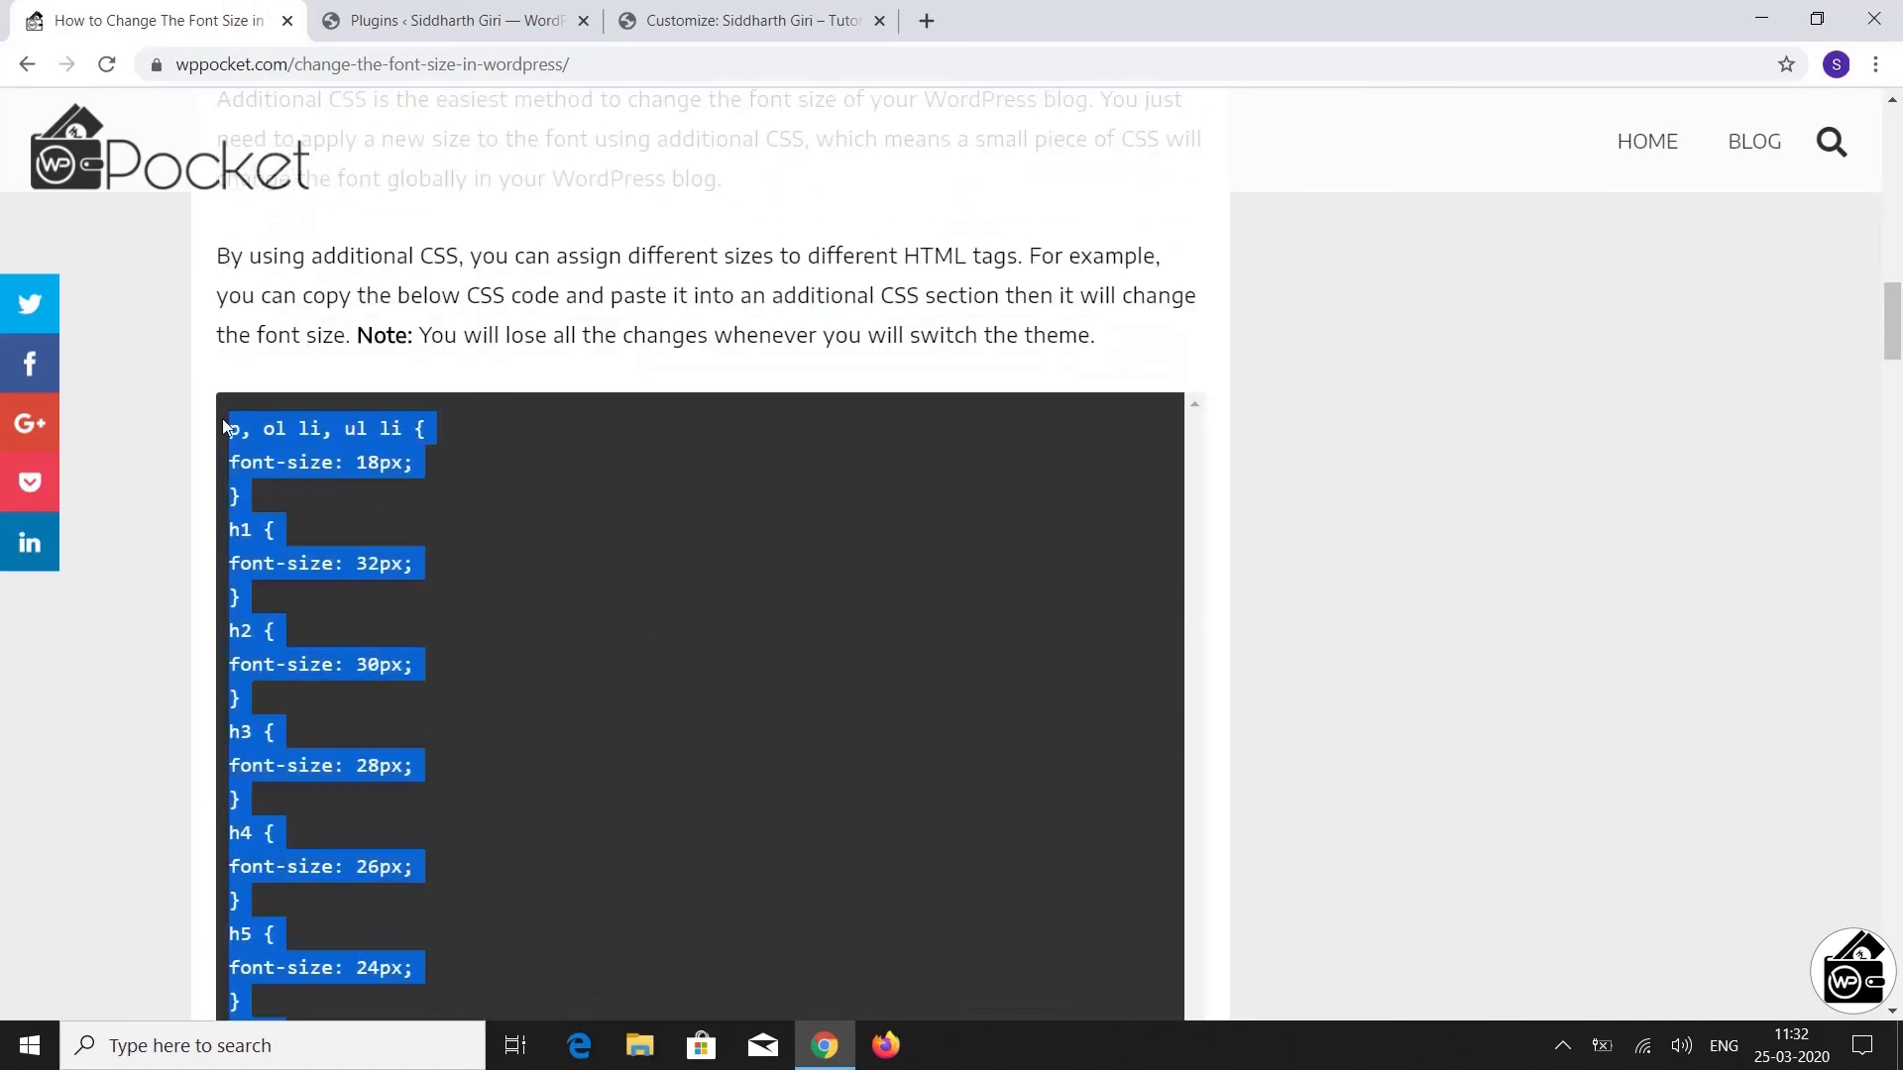
right_click(238, 432)
click(265, 450)
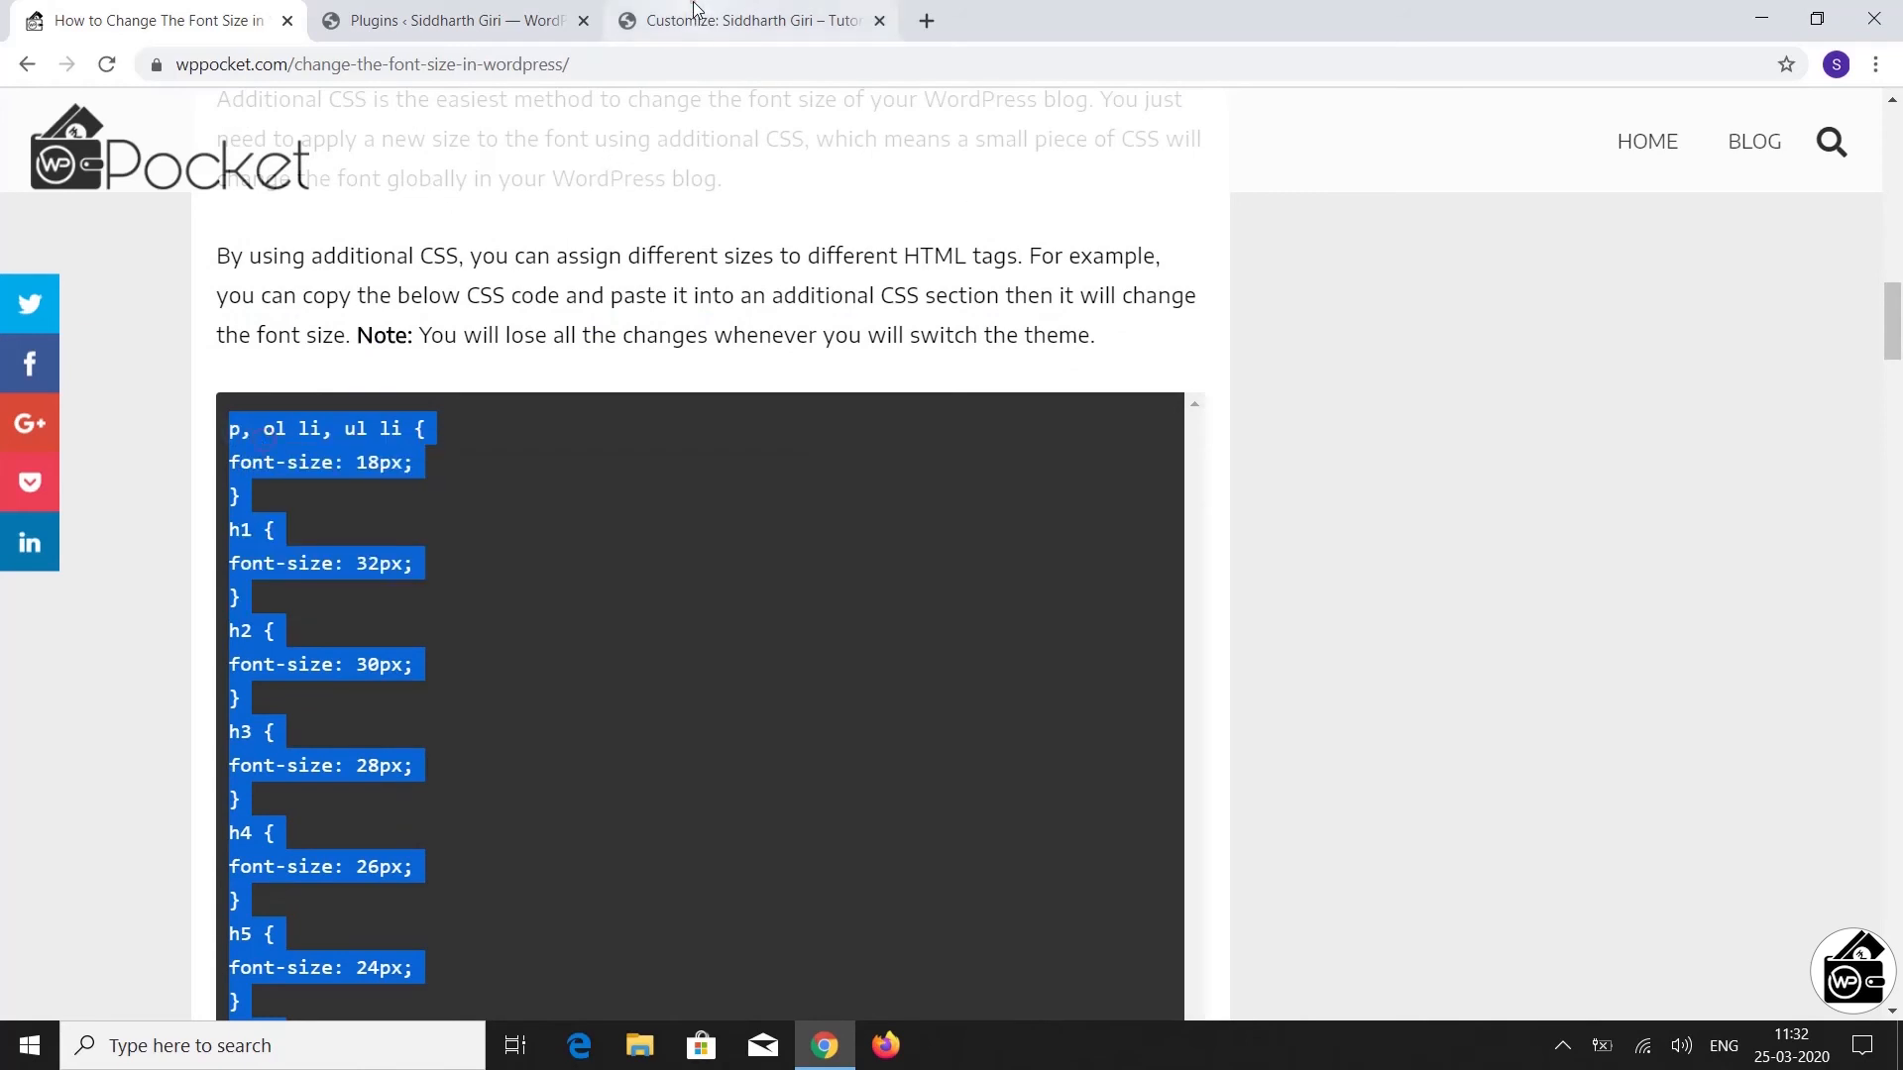
Replace all the Additional CSS in the customizer with the copied font-size rules and check the paragraphs and headings in the preview
click(750, 20)
click(153, 441)
key(ctrl+a)
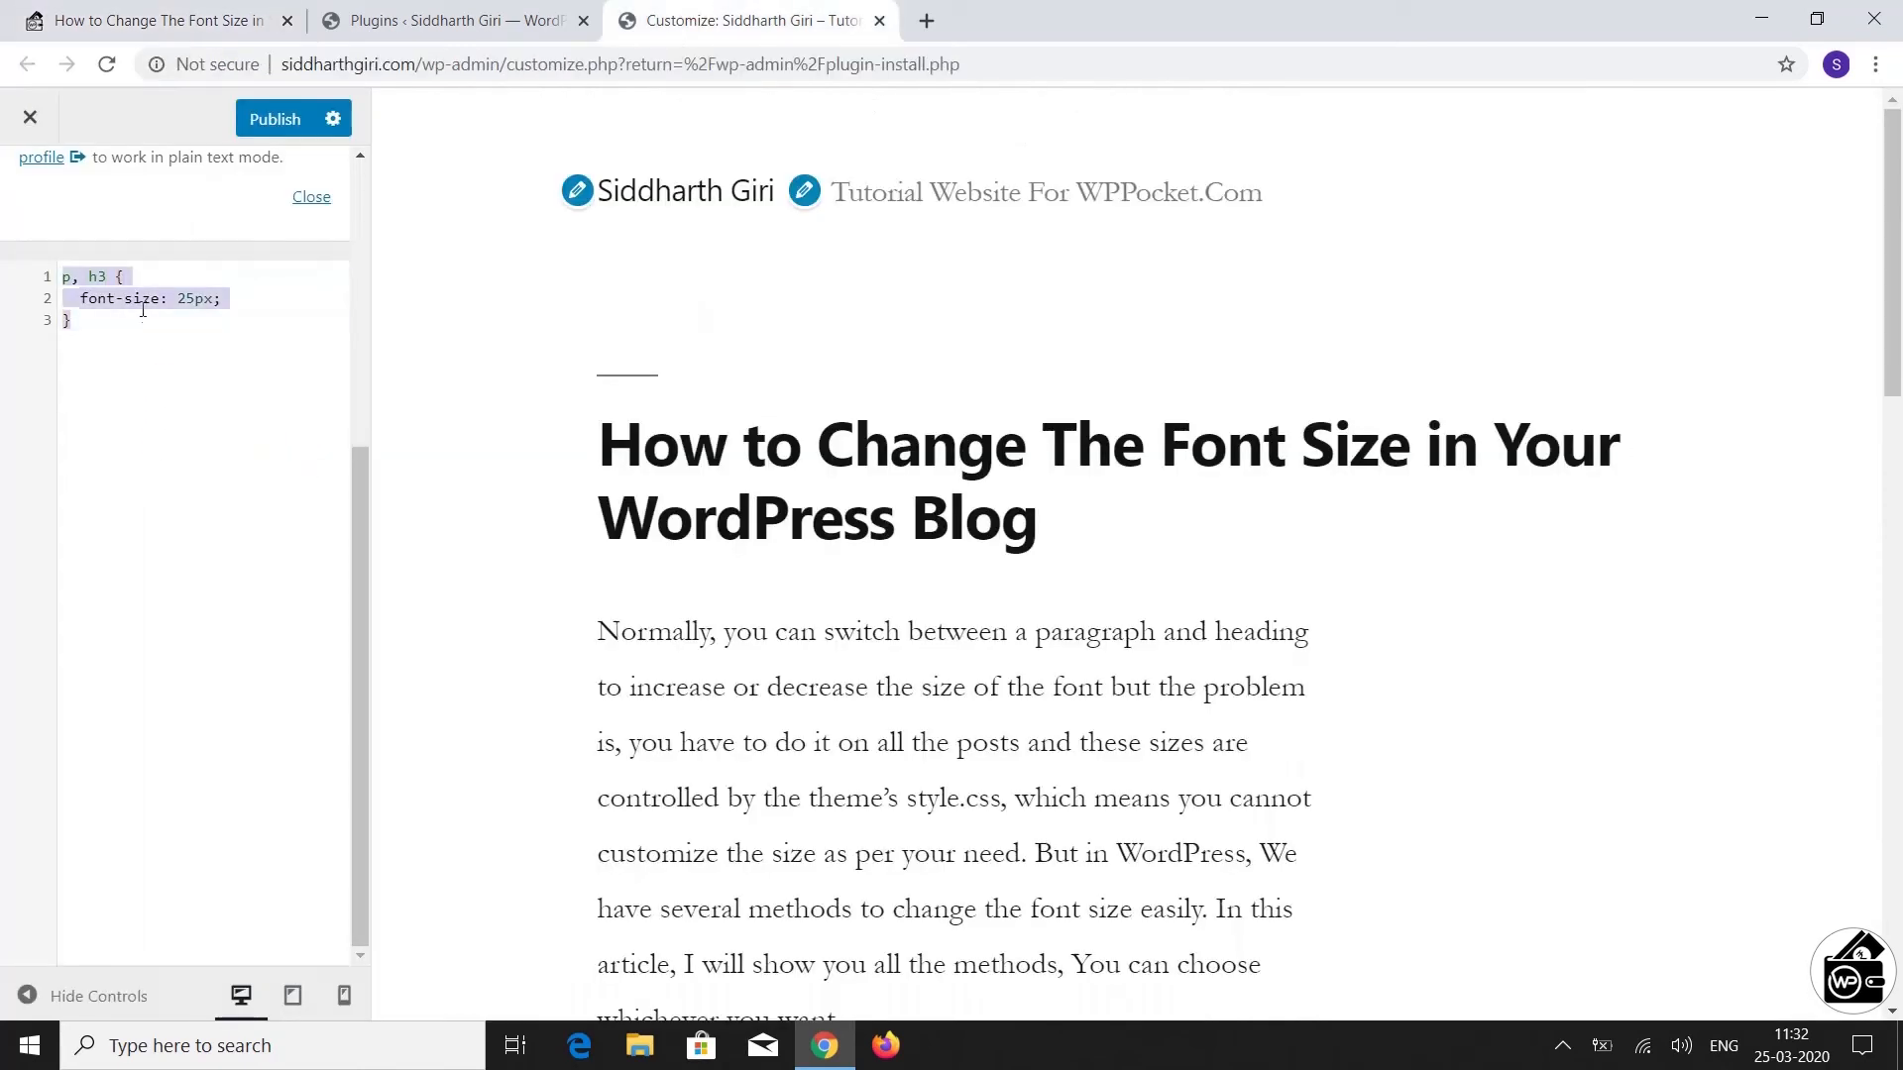
right_click(141, 311)
click(198, 426)
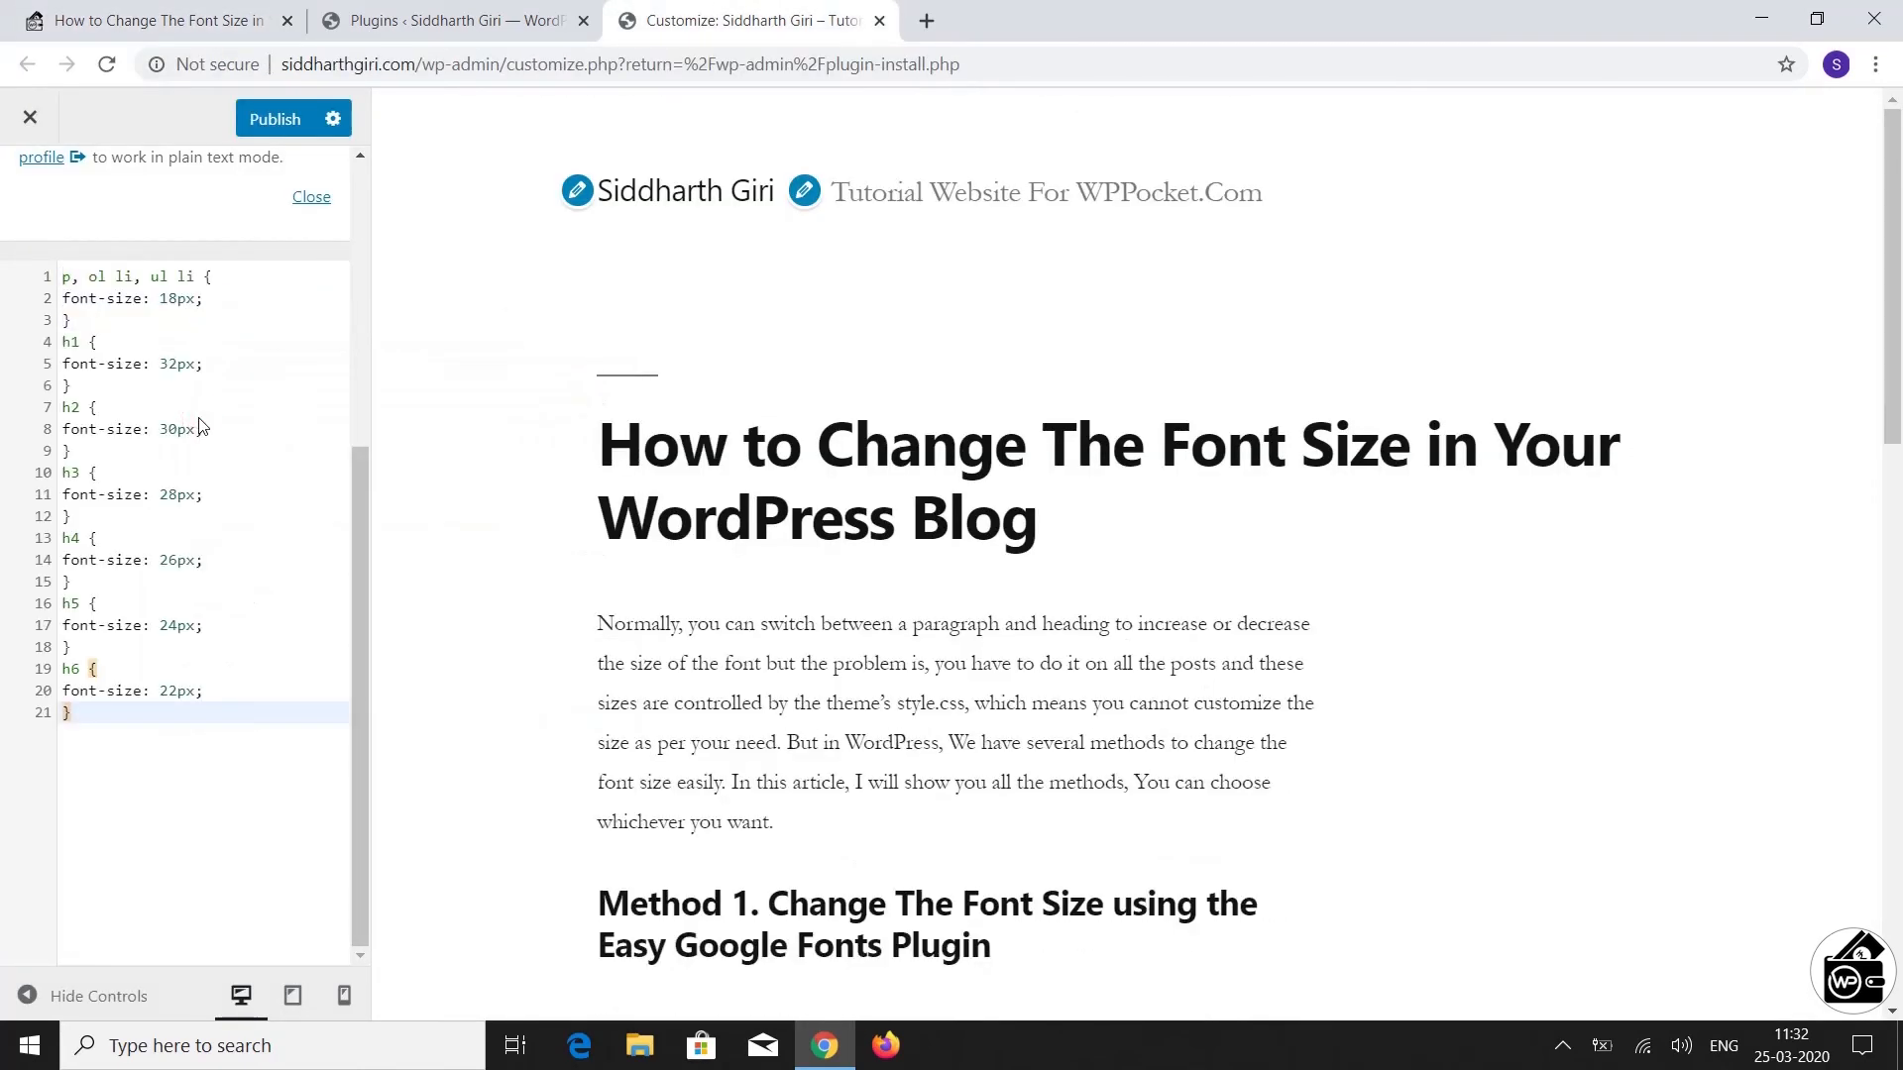
scroll(999, 603, down, 6)
scroll(999, 604, up, 3)
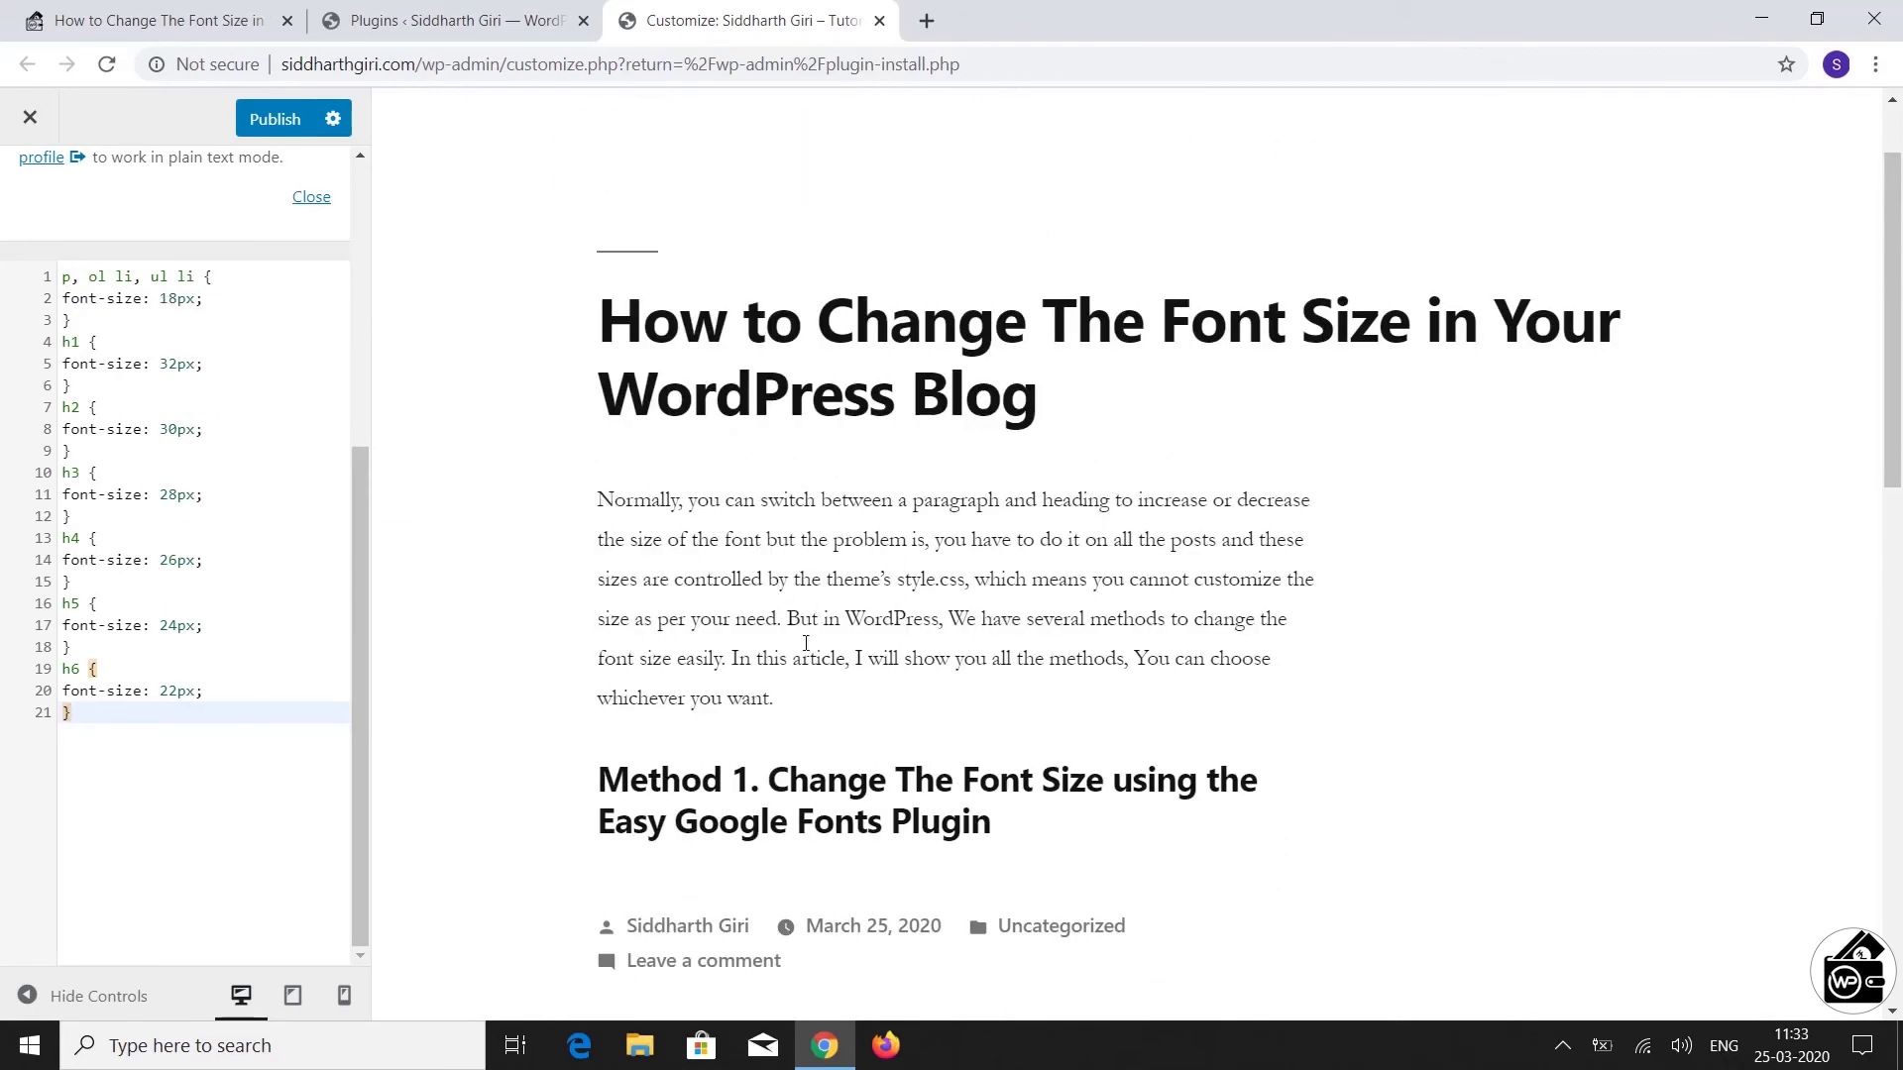
scroll(704, 589, down, 6)
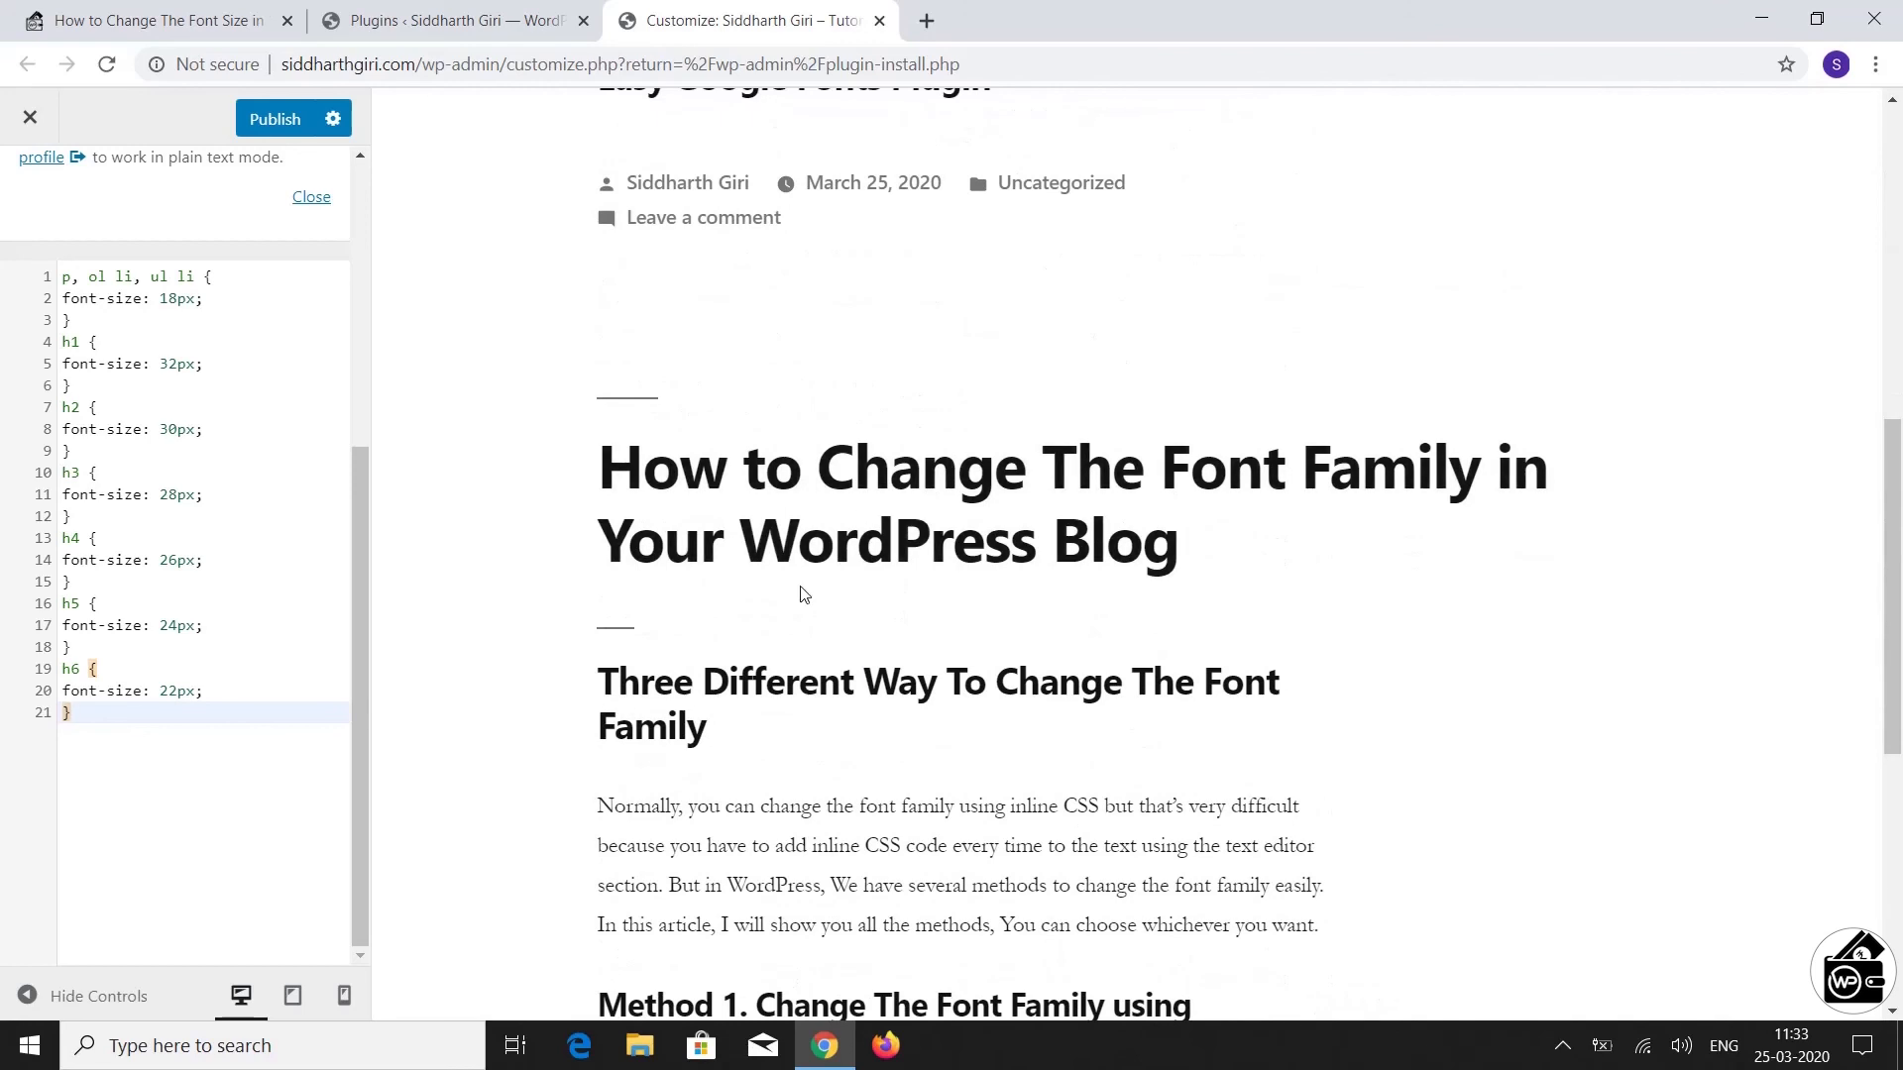
scroll(799, 595, up, 4)
scroll(1009, 498, up, 4)
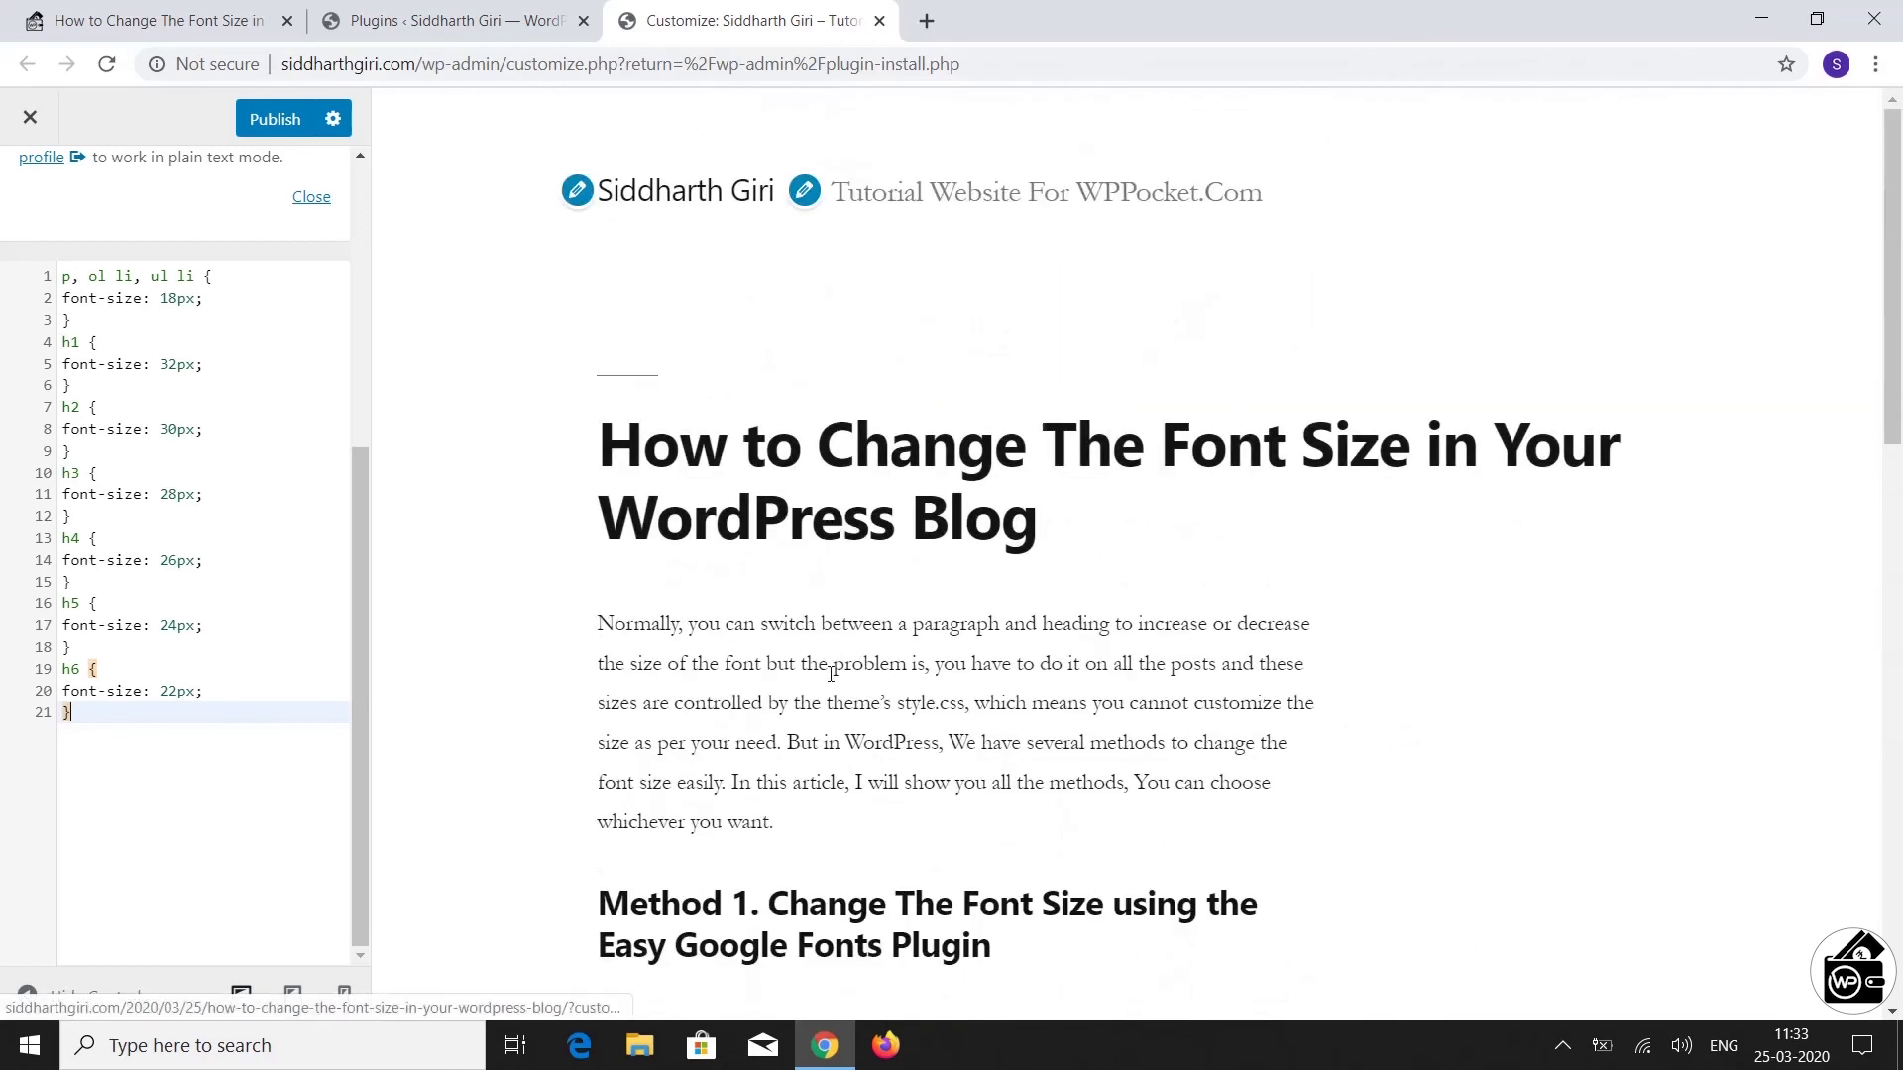
Inspect the first post's title in the preview to find its HTML heading tag, and close the developer tools
right_click(856, 454)
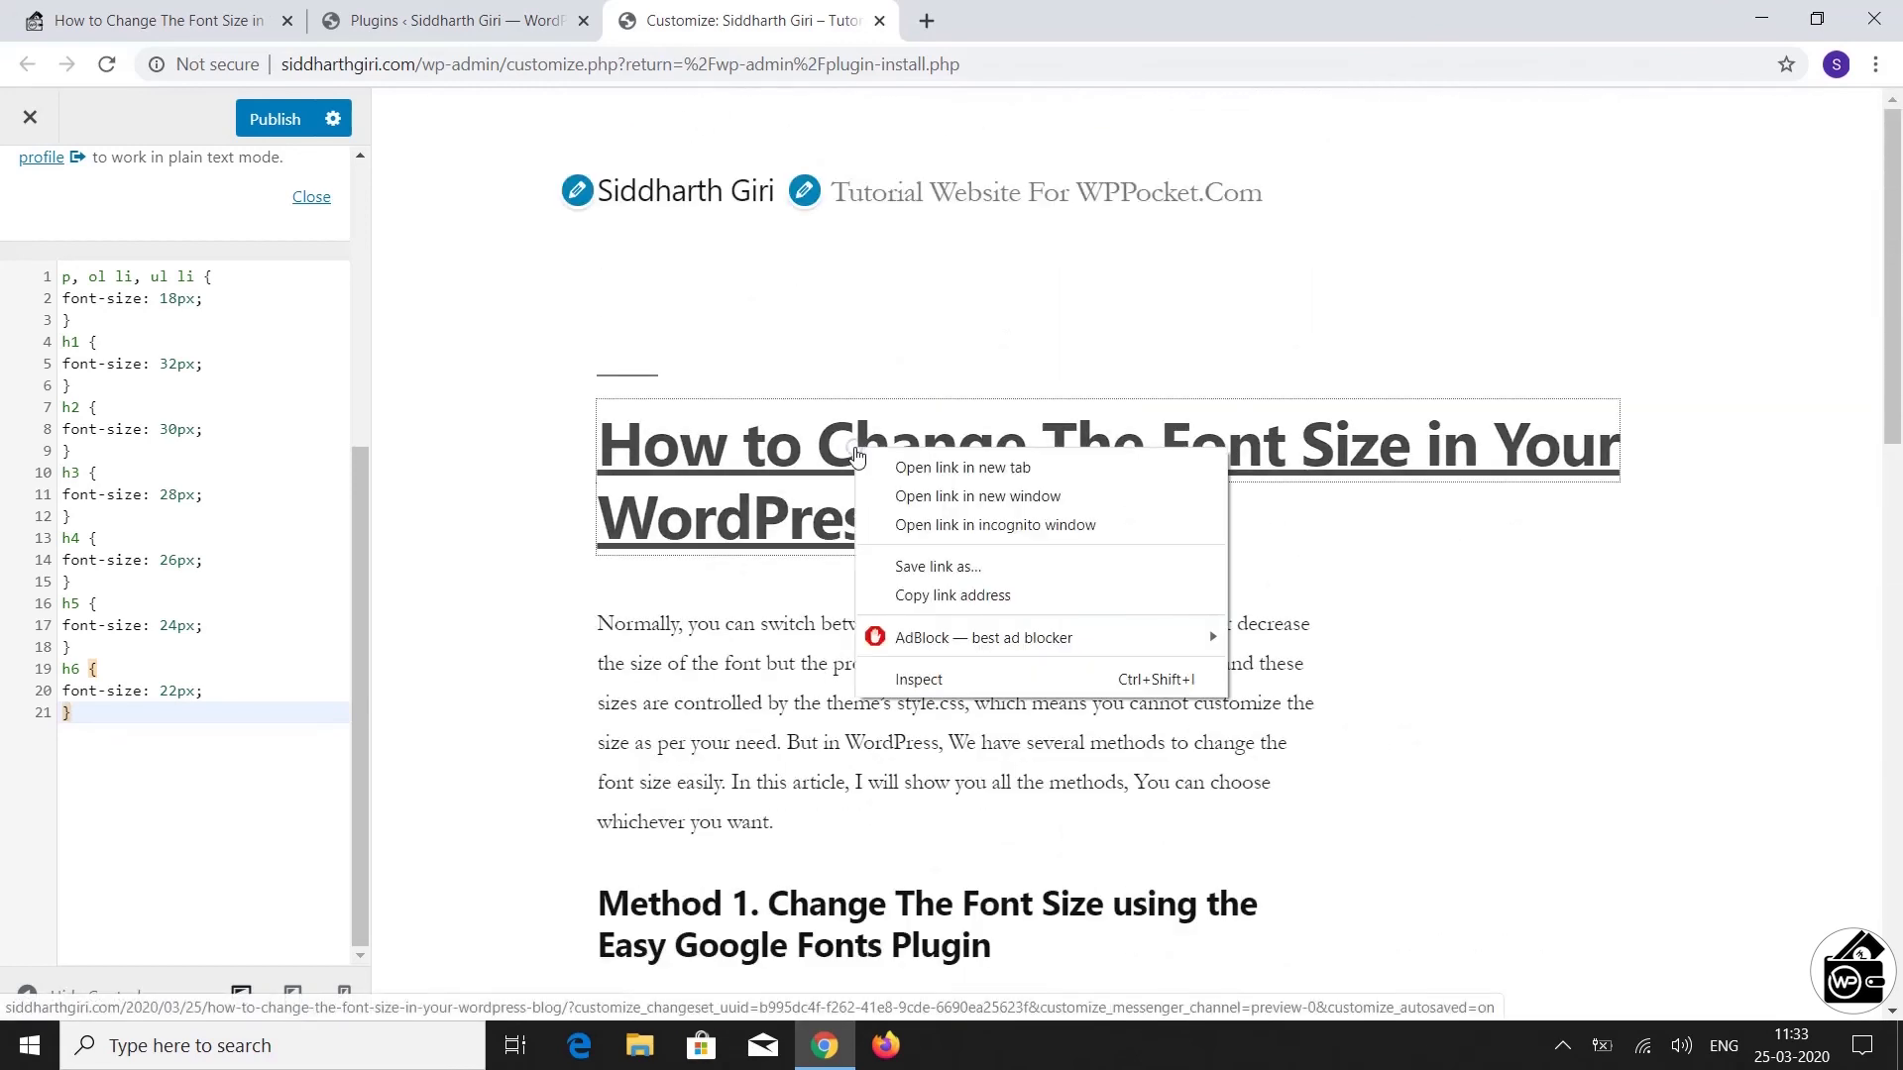
click(931, 674)
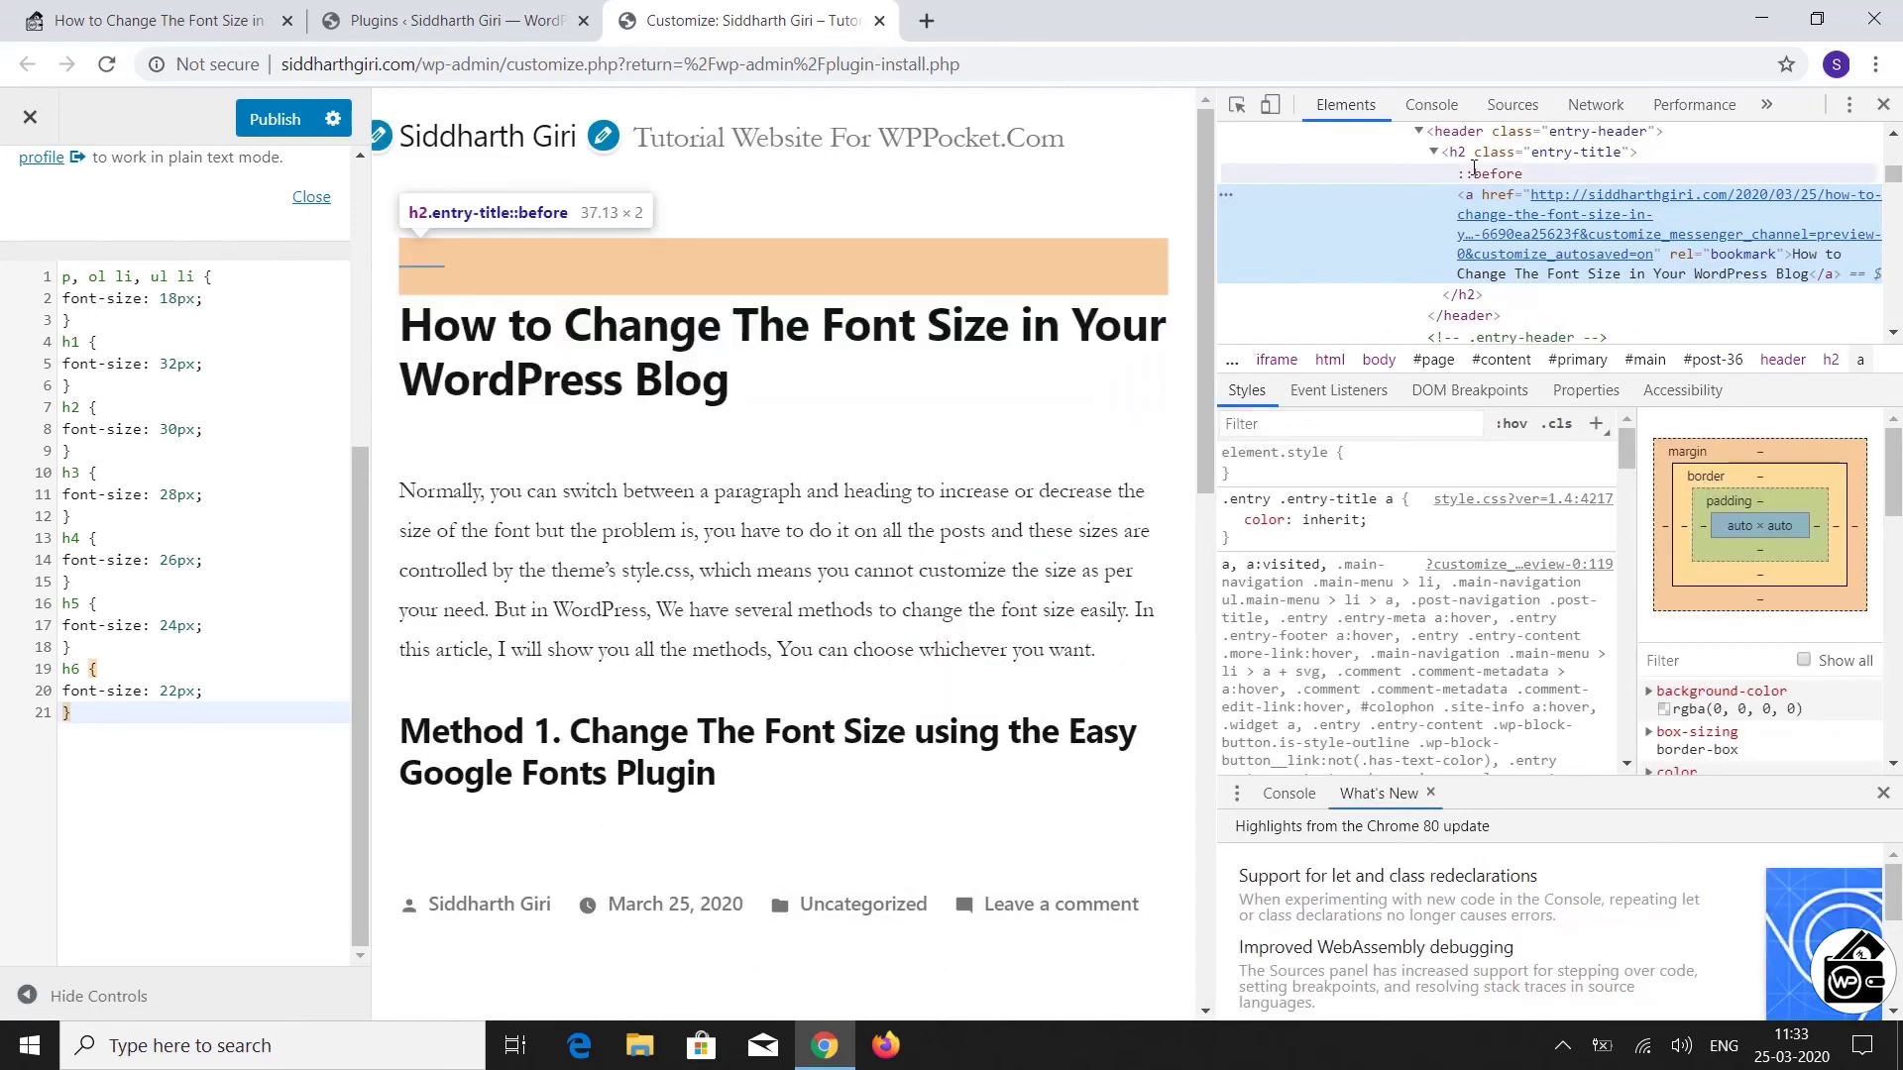
scroll(1458, 181, up, 1)
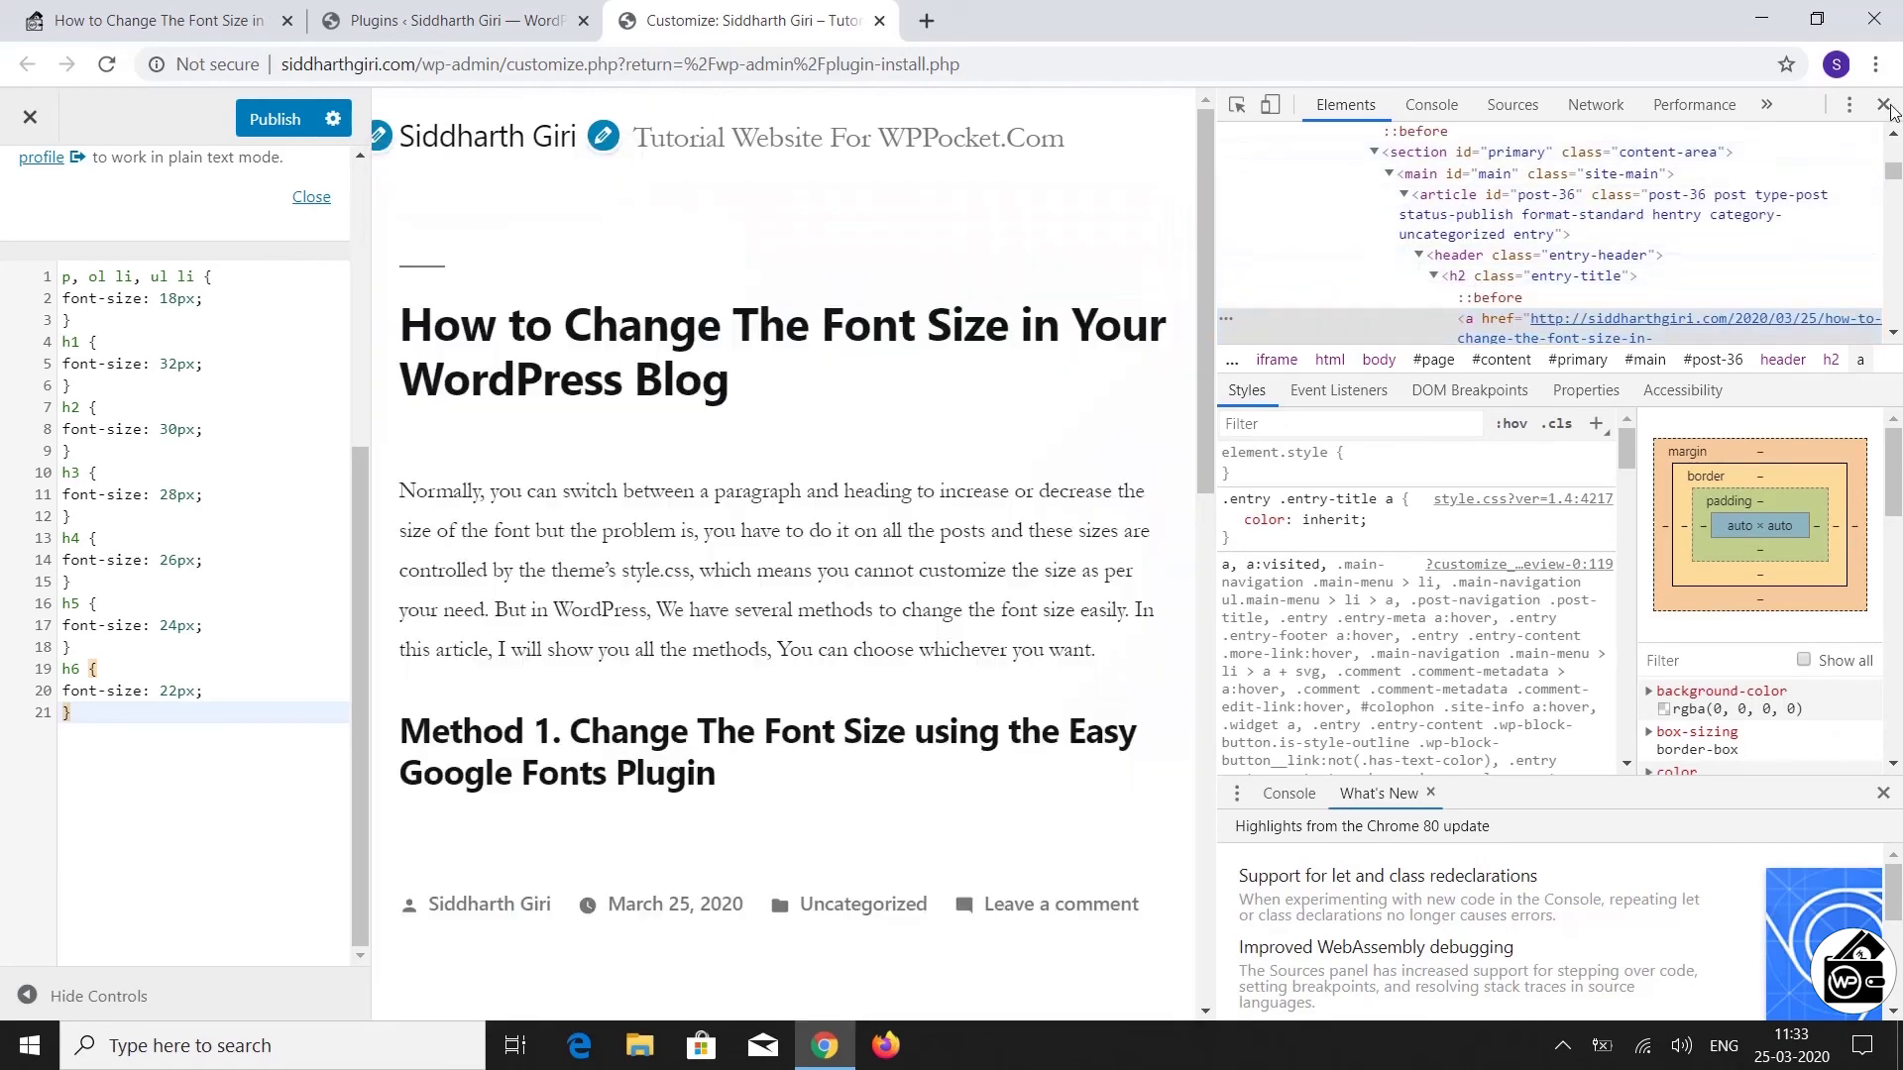
click(1883, 105)
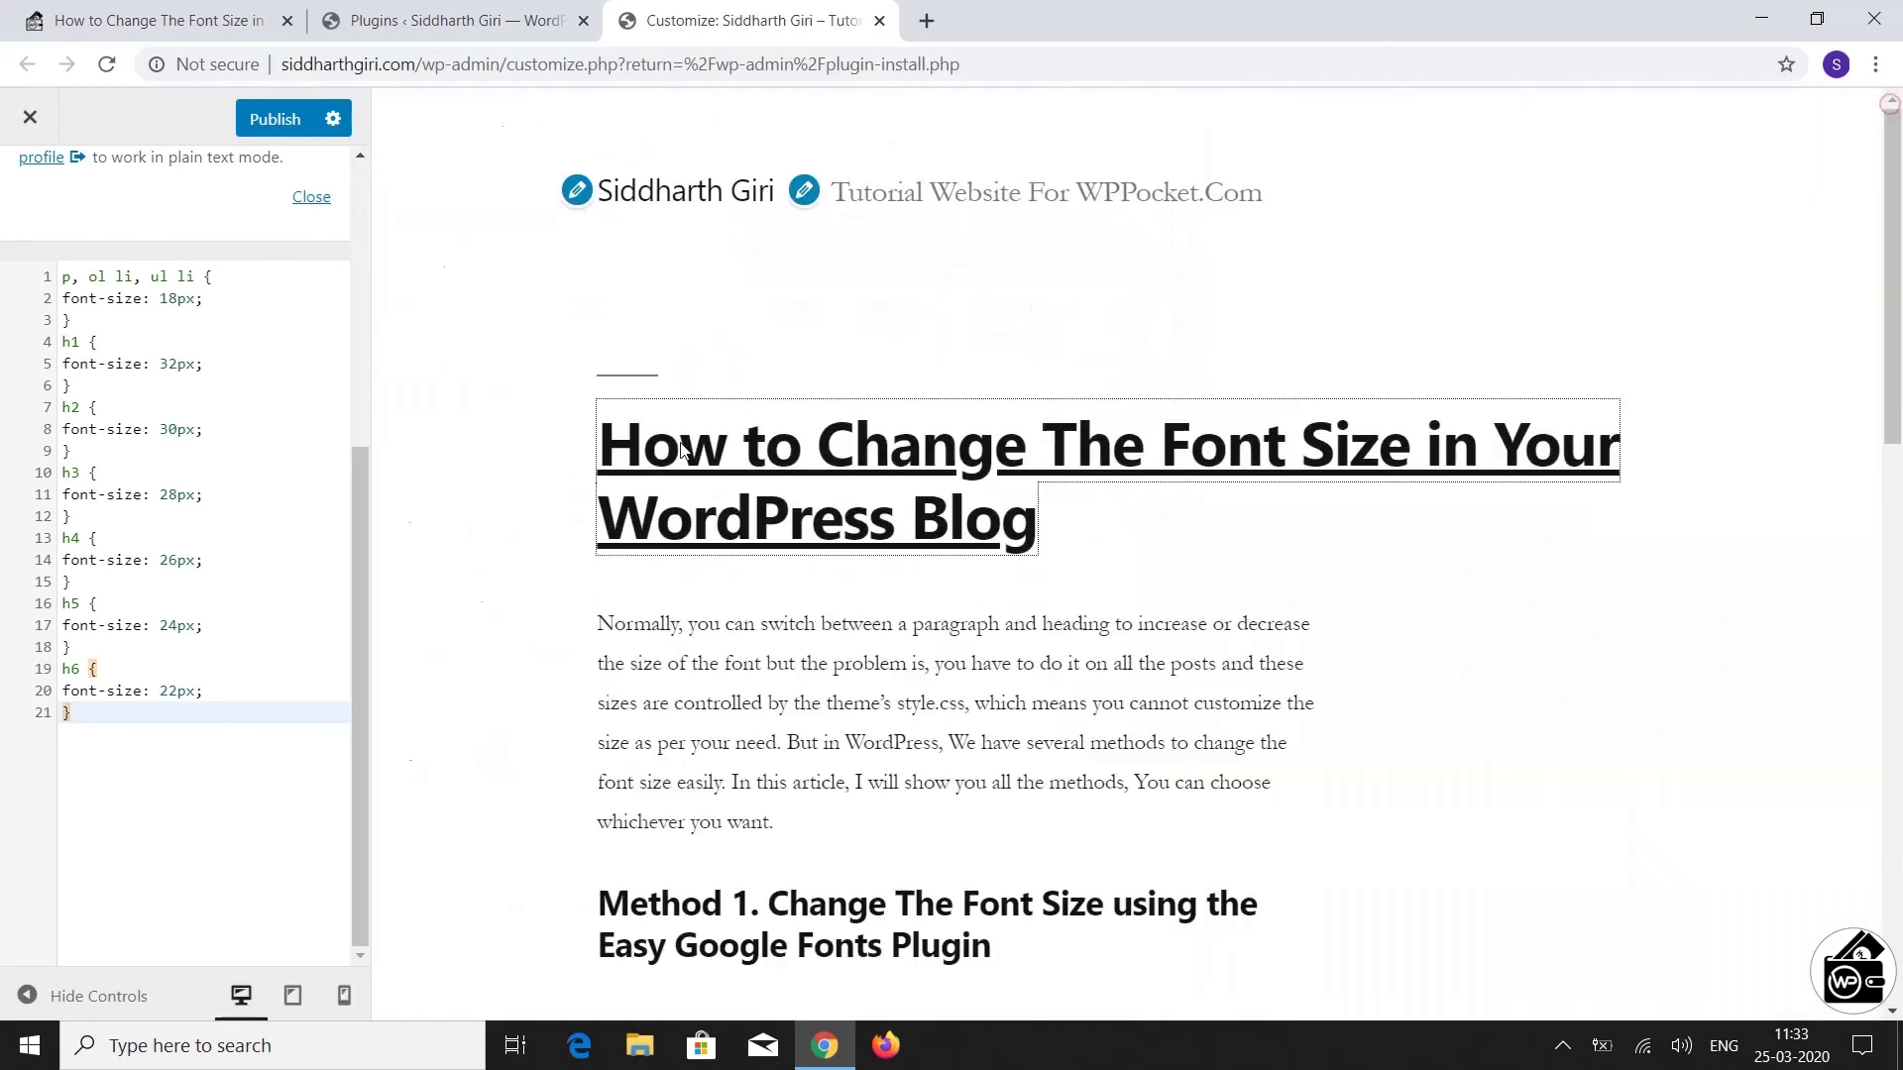
Add !important after 30px in the h2 font-size rule and check the post titles in the preview
click(197, 429)
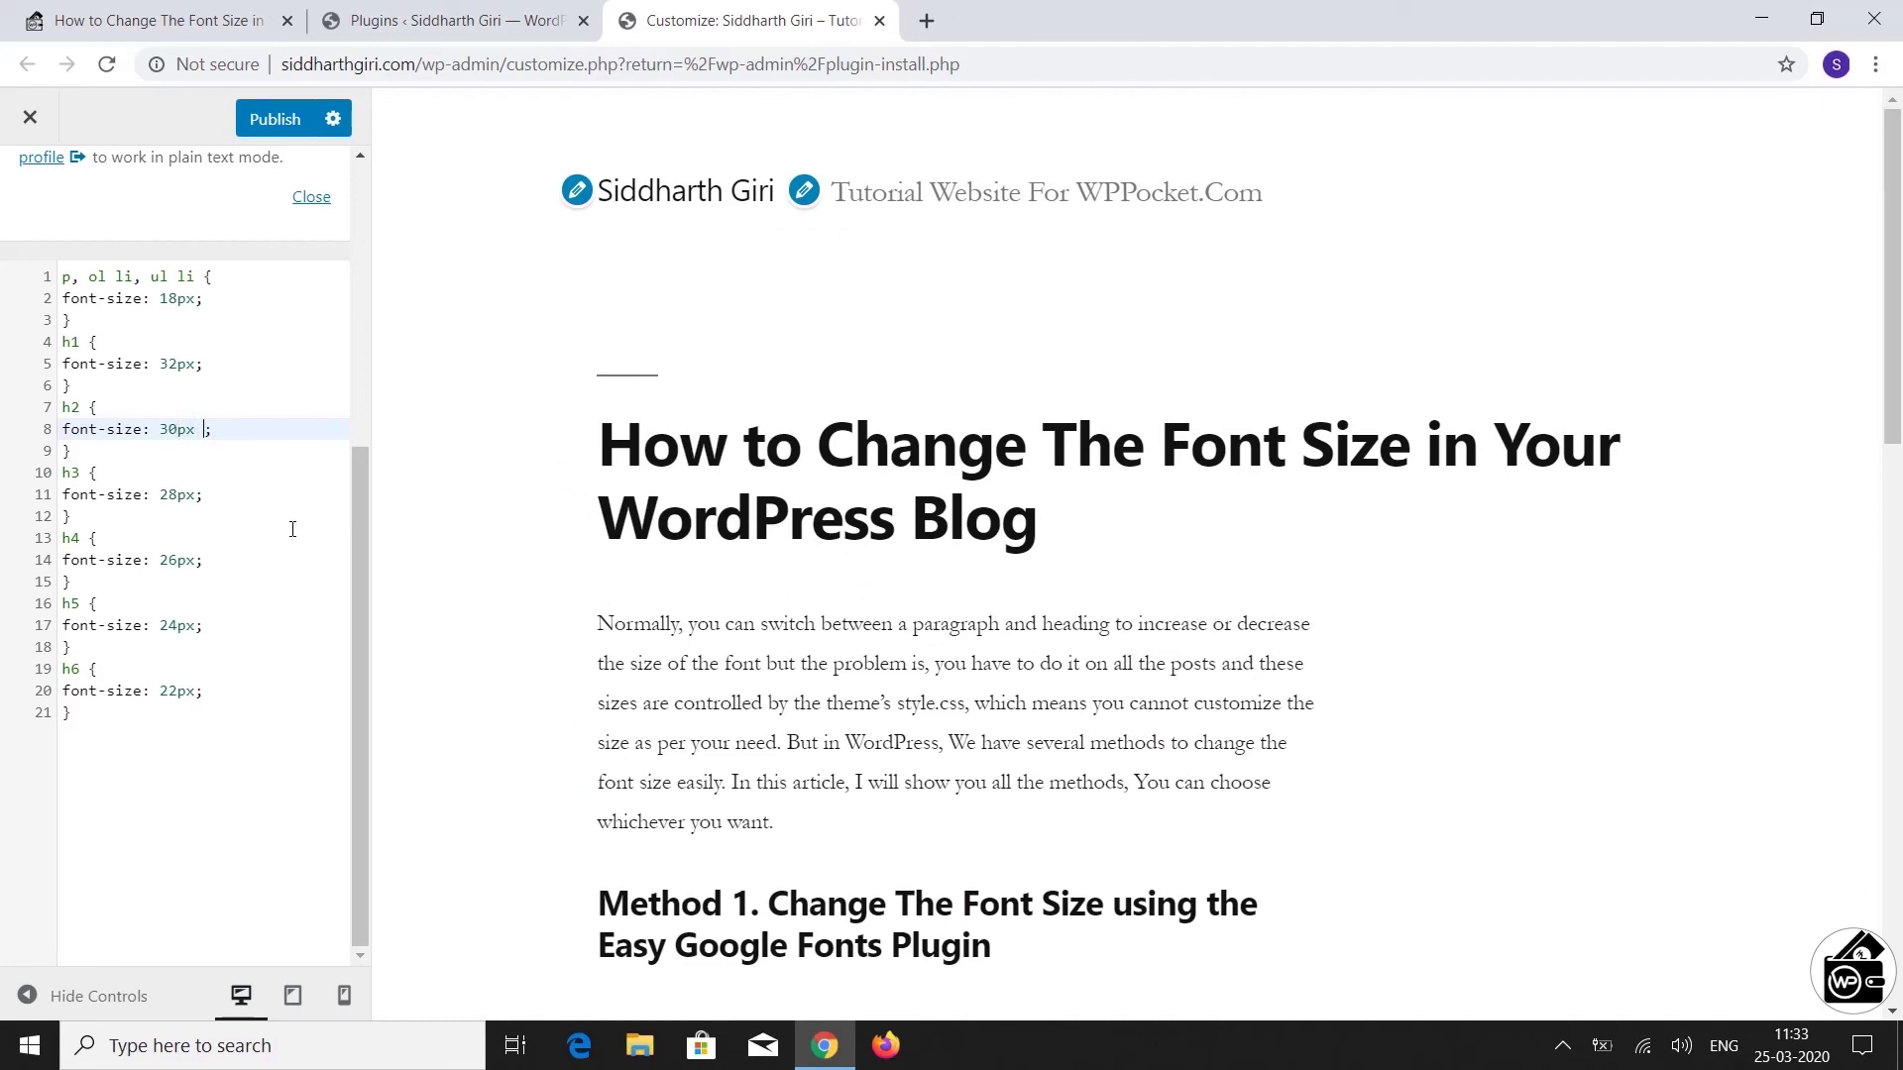
text(!i9m)
key(Escape)
text(important)
key(Return)
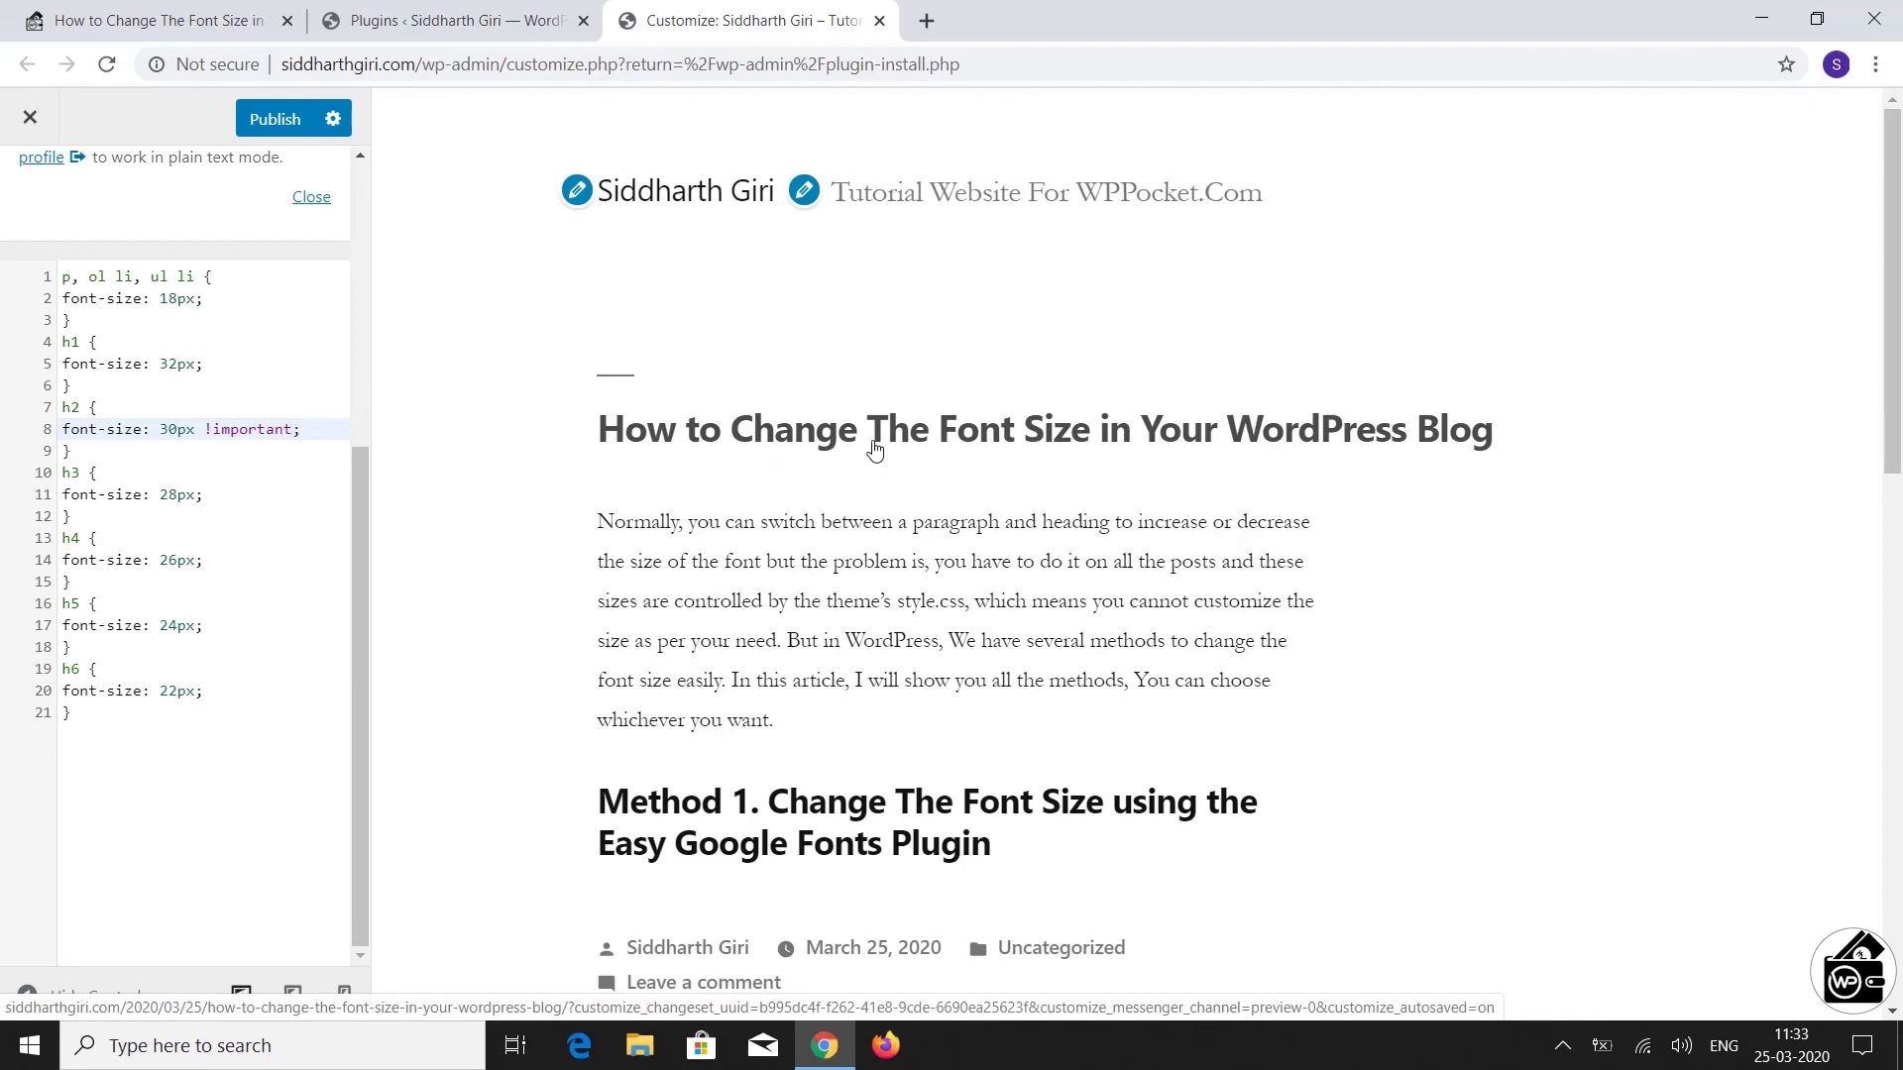
scroll(981, 603, down, 5)
scroll(978, 607, up, 5)
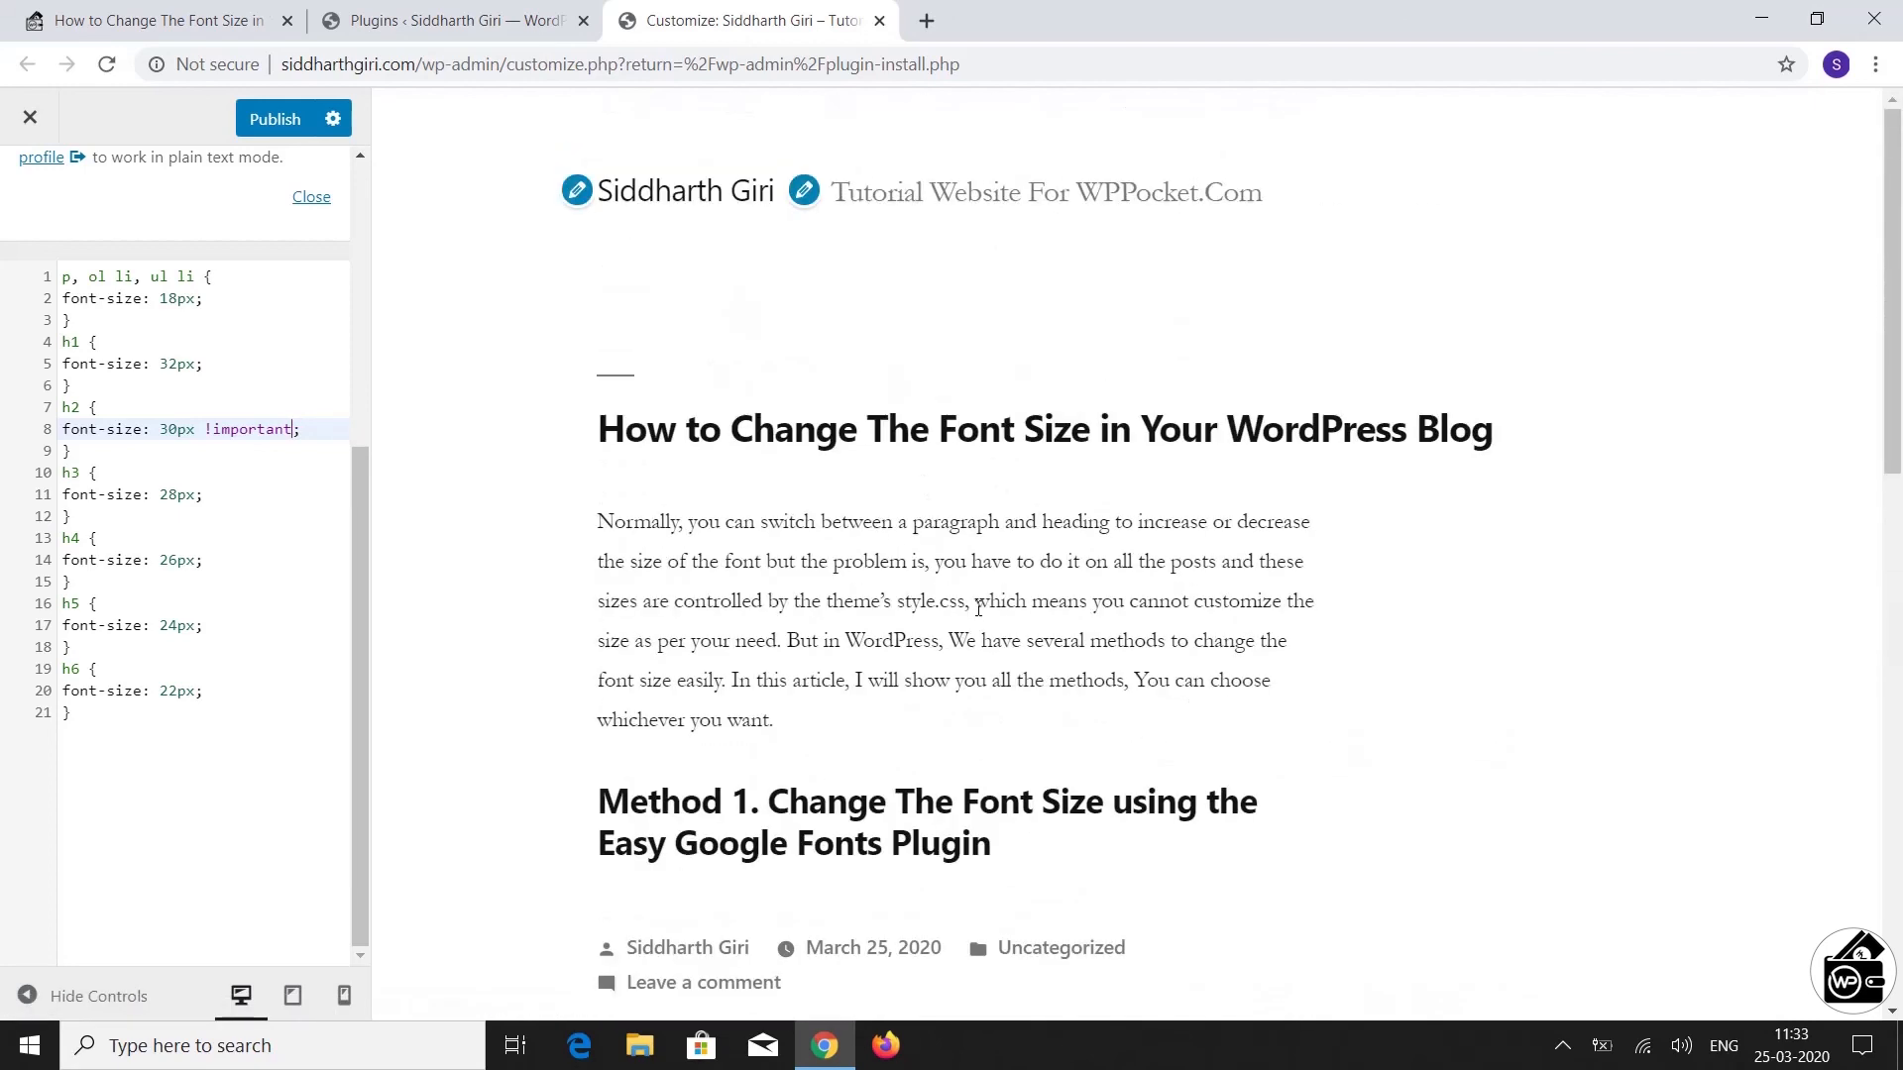